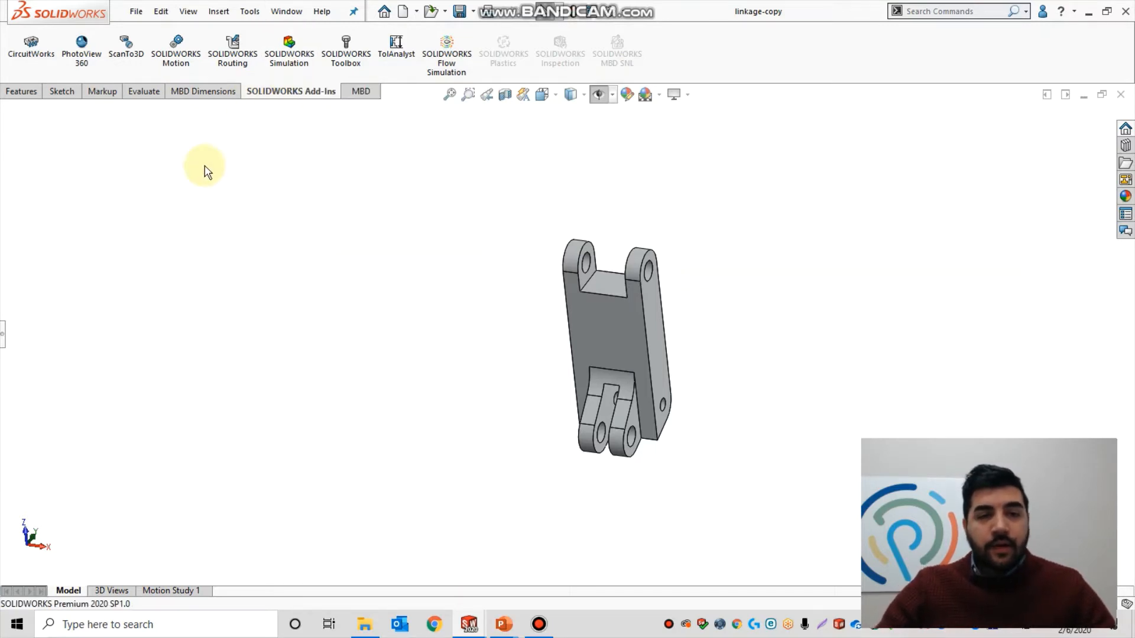
- Load the SOLIDWORKS Simulation add-in and bring up its study tools and the part's feature tree
left_click(290, 58)
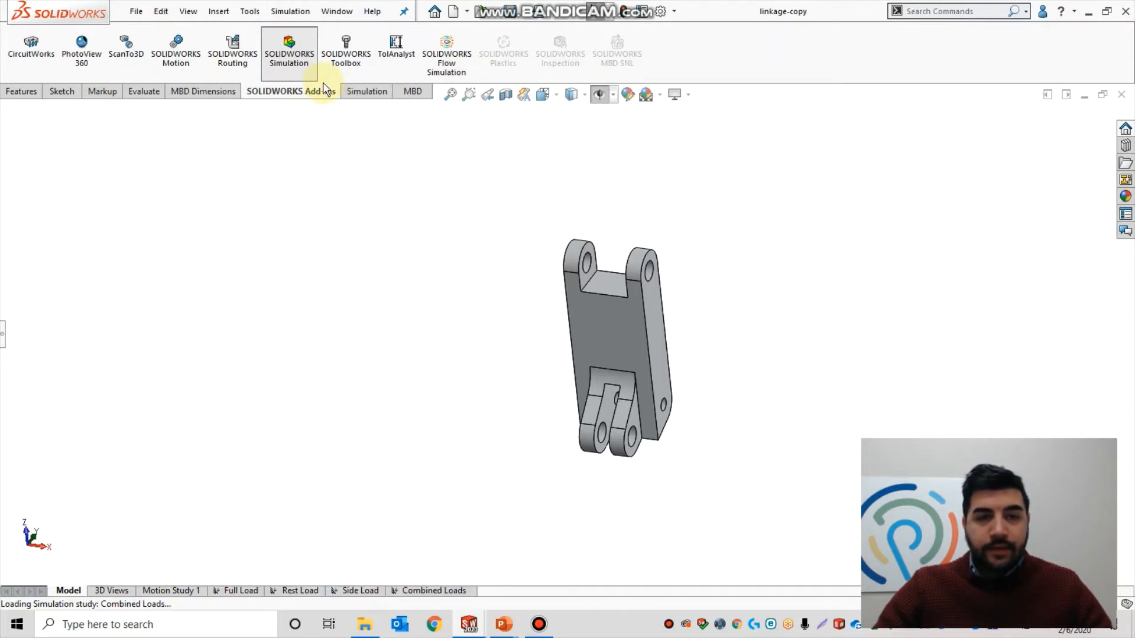
left_click(367, 92)
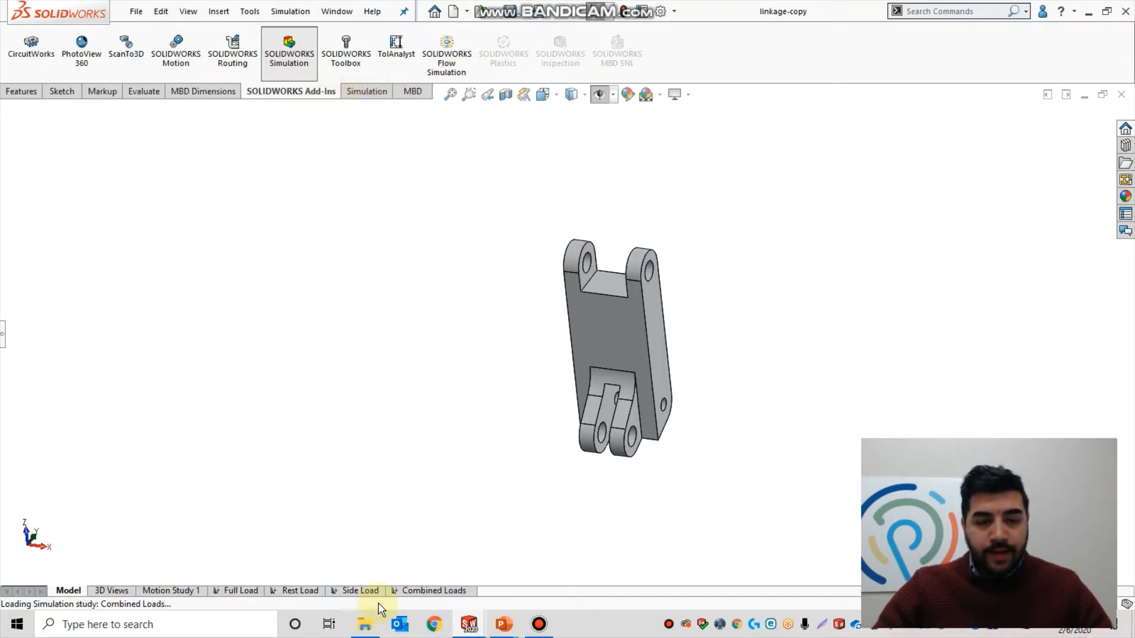
left_click(2, 338)
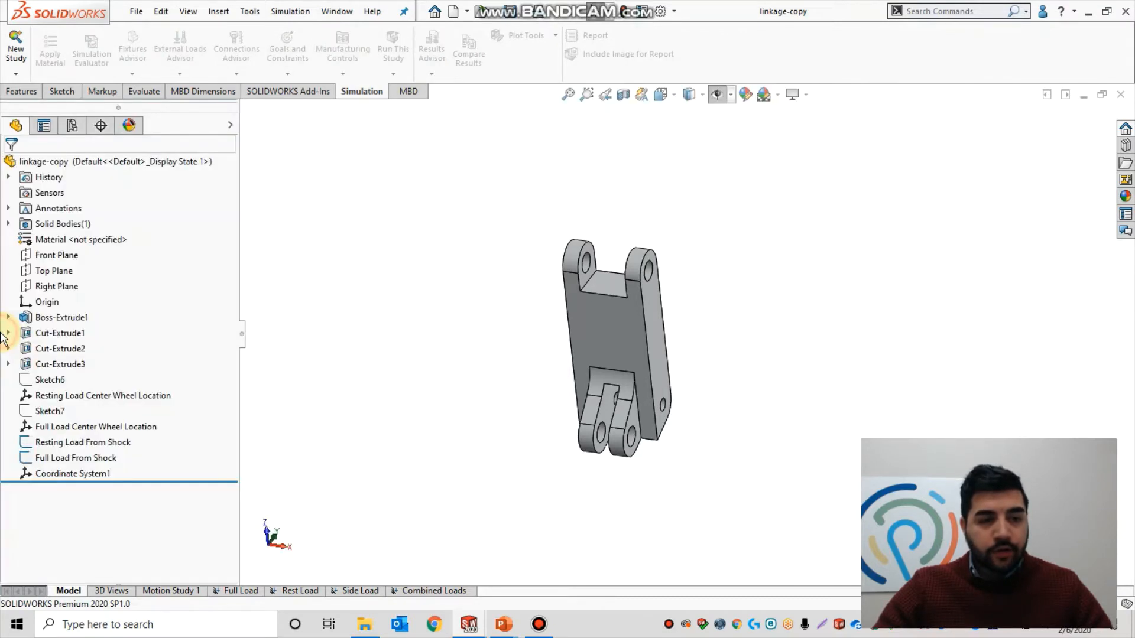
- Look through the set-up of the Full Load, Side Load and Combined Loads studies and return to Full Load
left_click(241, 591)
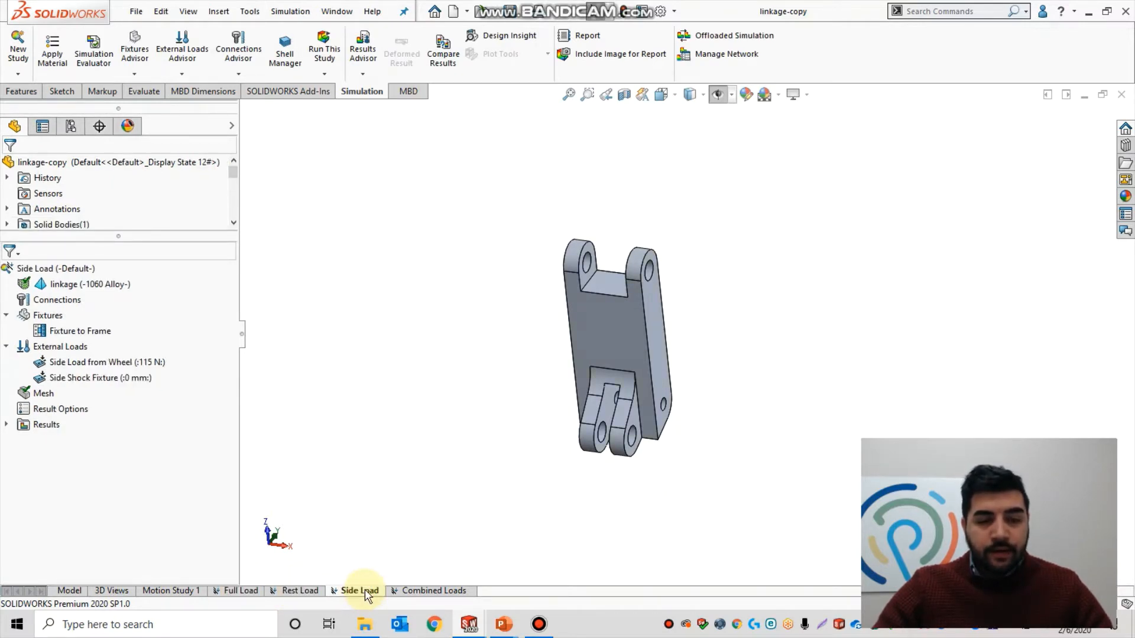
left_click(422, 591)
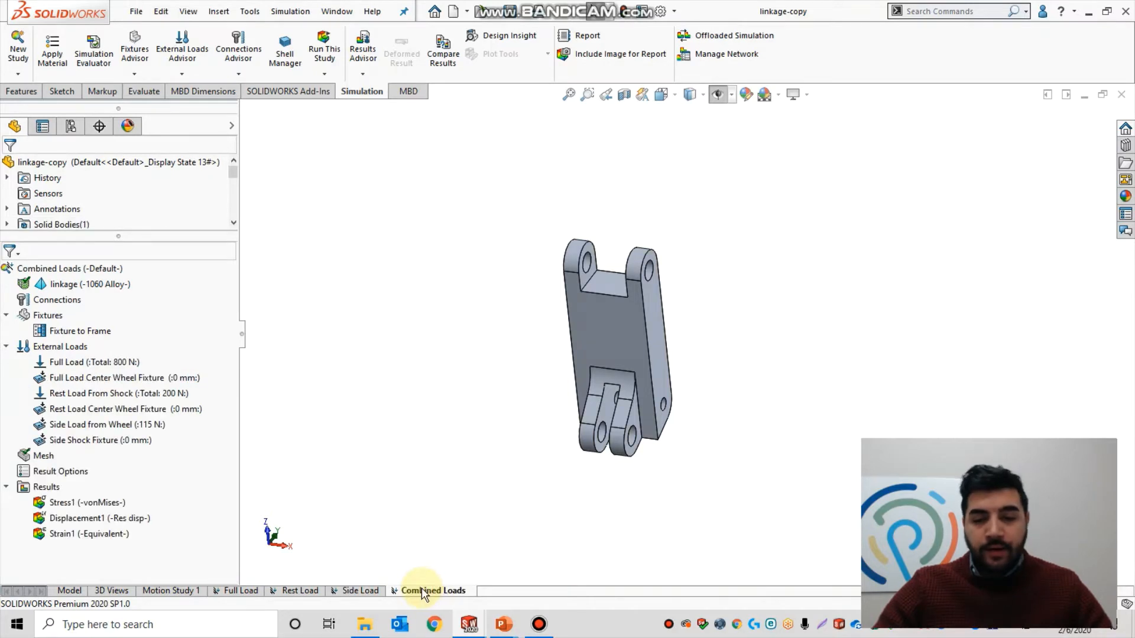
left_click(241, 591)
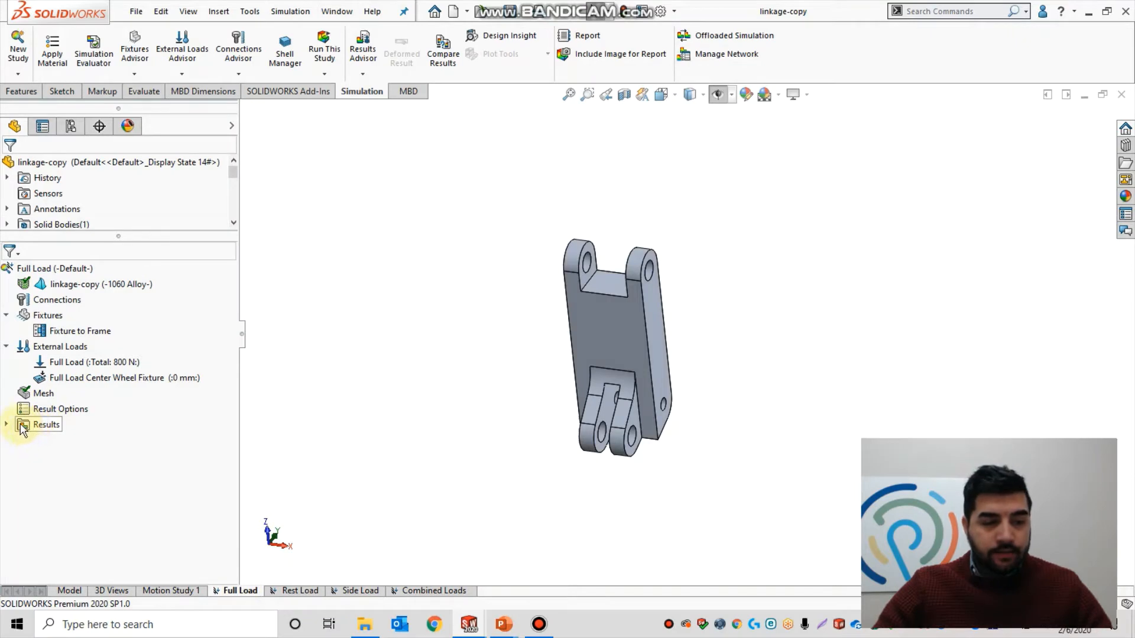
- Show the Full Load study's von Mises stress plot and examine the stress distribution around the linkage's lower lugs
left_click(6, 425)
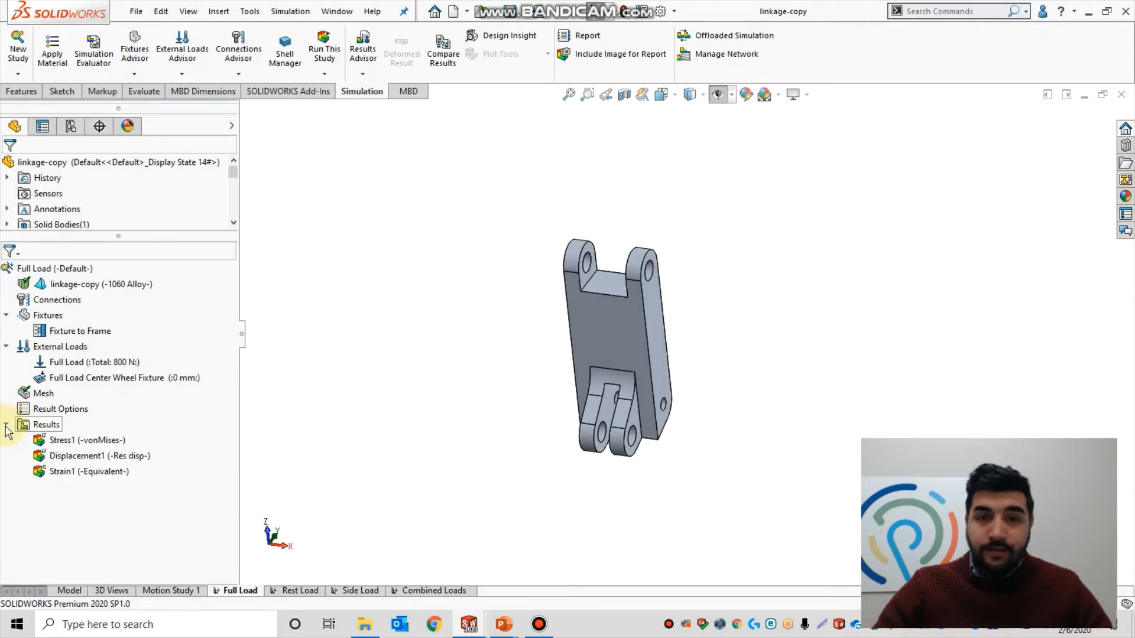
left_click(90, 443)
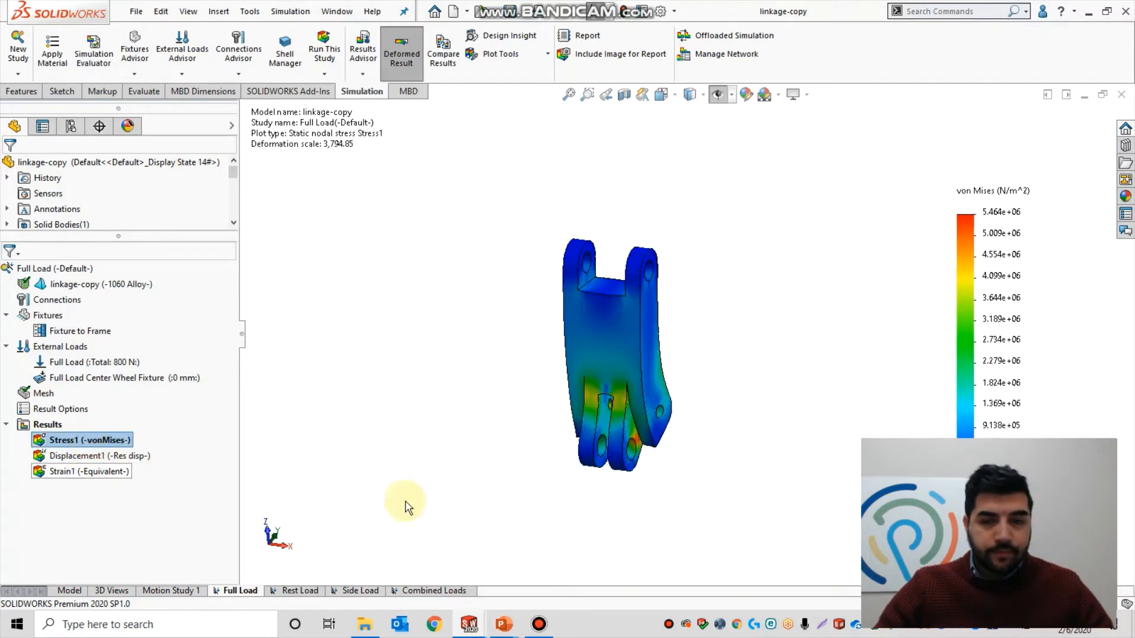
middle_click_drag(706, 317, 682, 263)
scroll(681, 260, "down", 3)
middle_click_drag(696, 325, 708, 358)
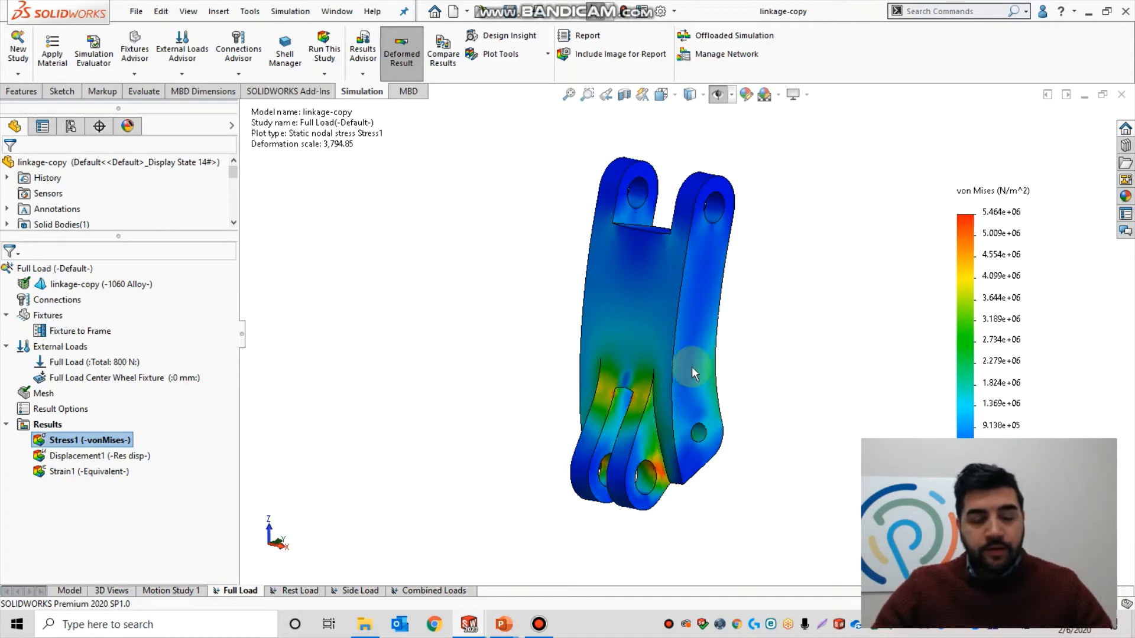
middle_click_drag(803, 243, 767, 260)
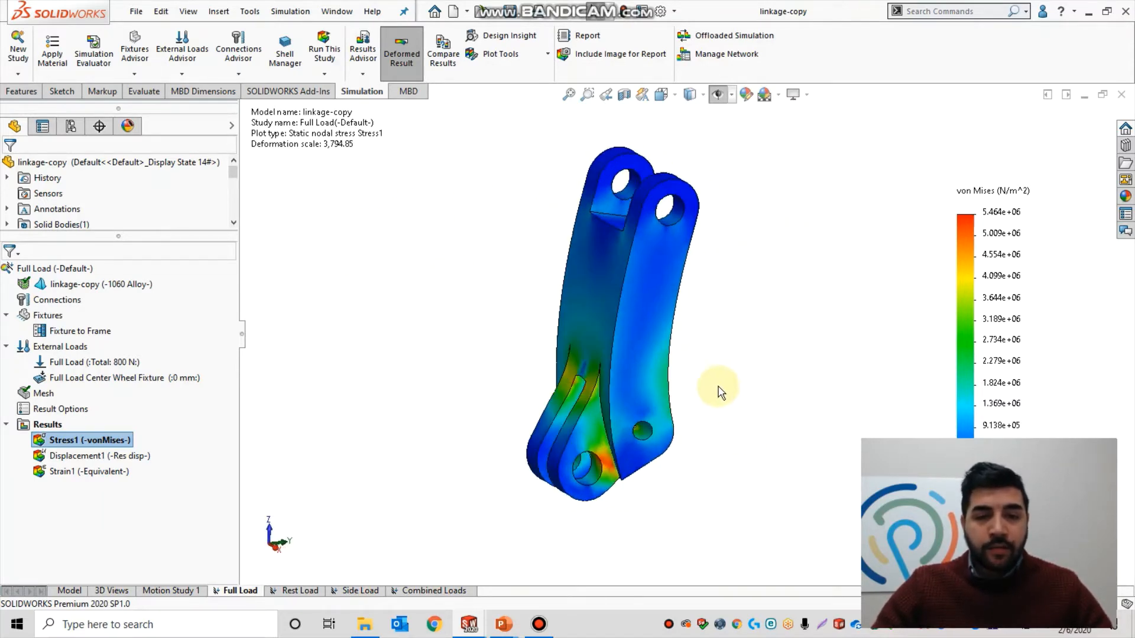
- Display the Full Load study's resultant displacement plot and play its deformation animation
left_click(92, 456)
double_click(91, 454)
scroll(739, 501, "down", 1)
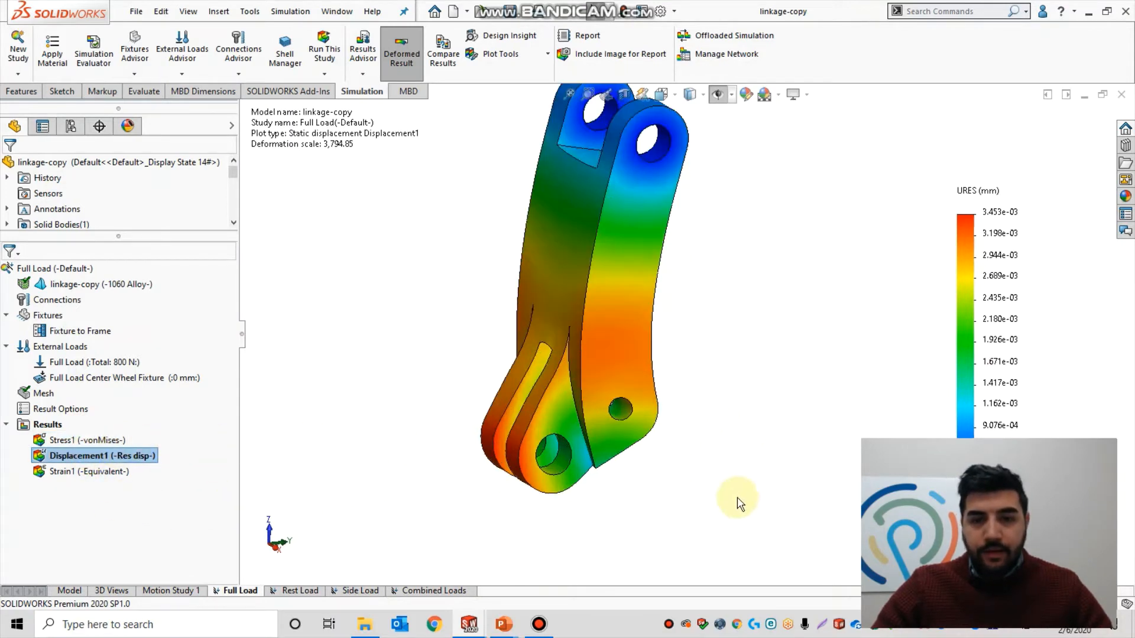
middle_click_drag(732, 481, 733, 325)
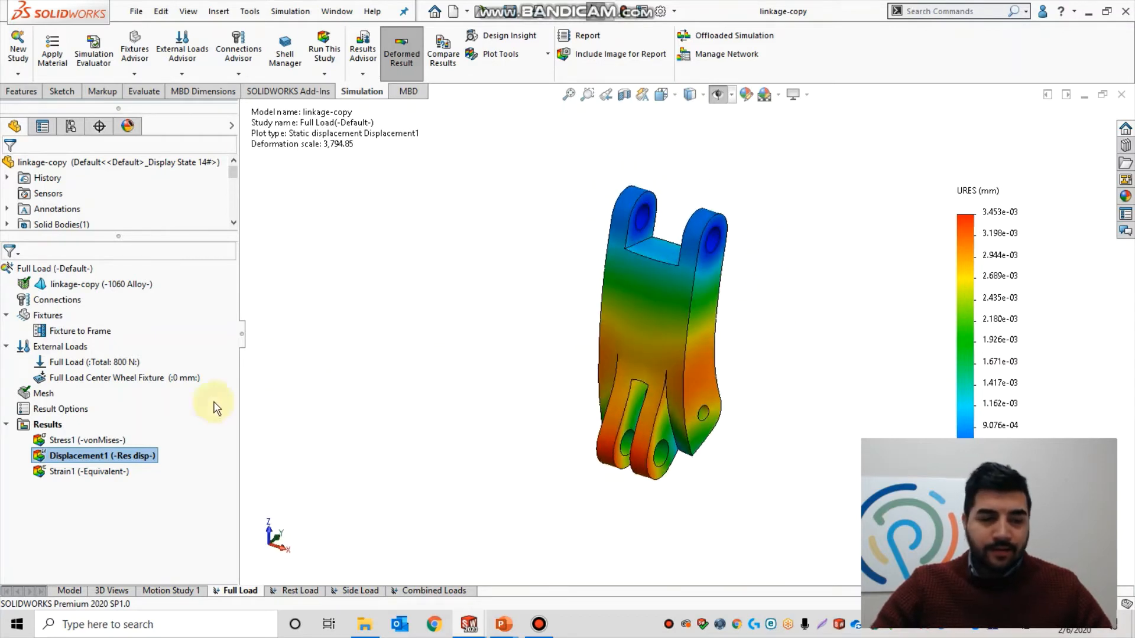
right_click(82, 456)
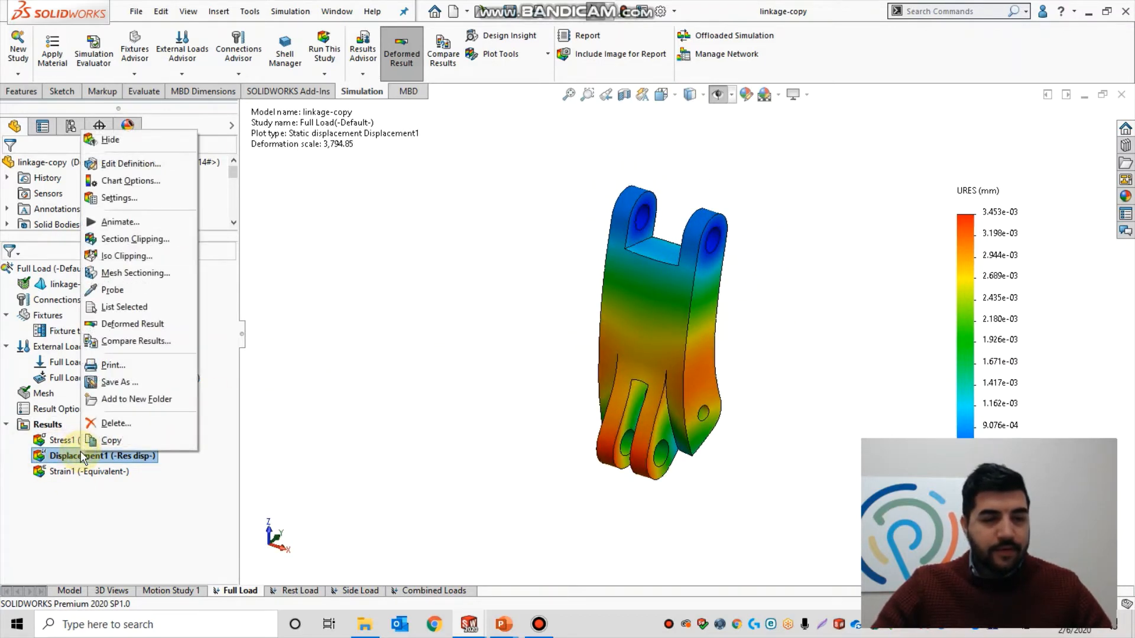
left_click(145, 225)
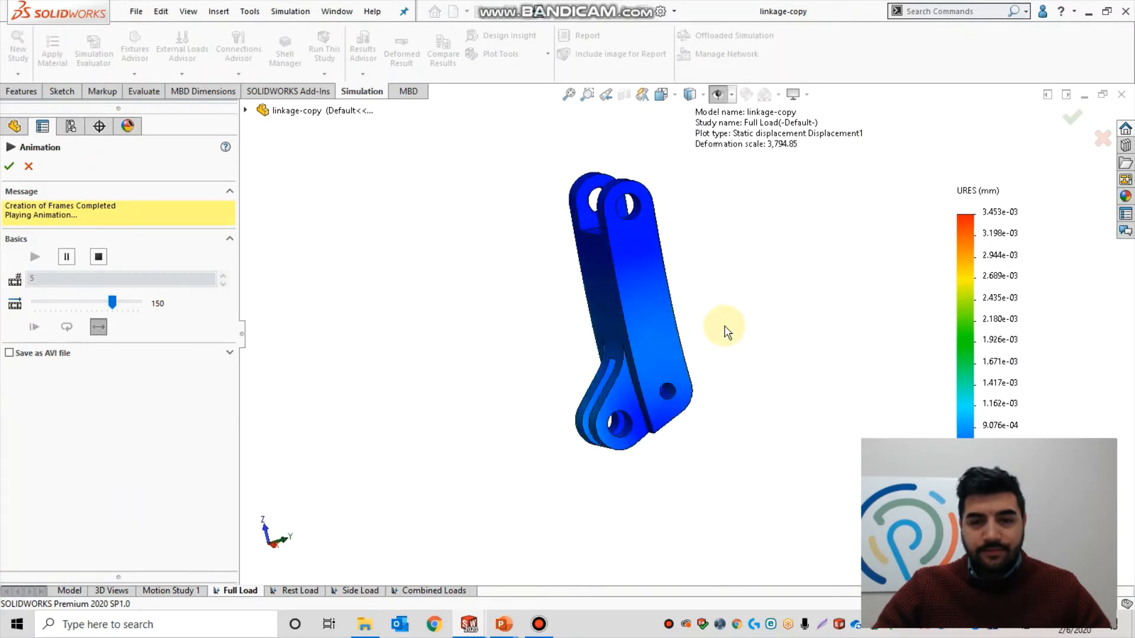
left_click(28, 167)
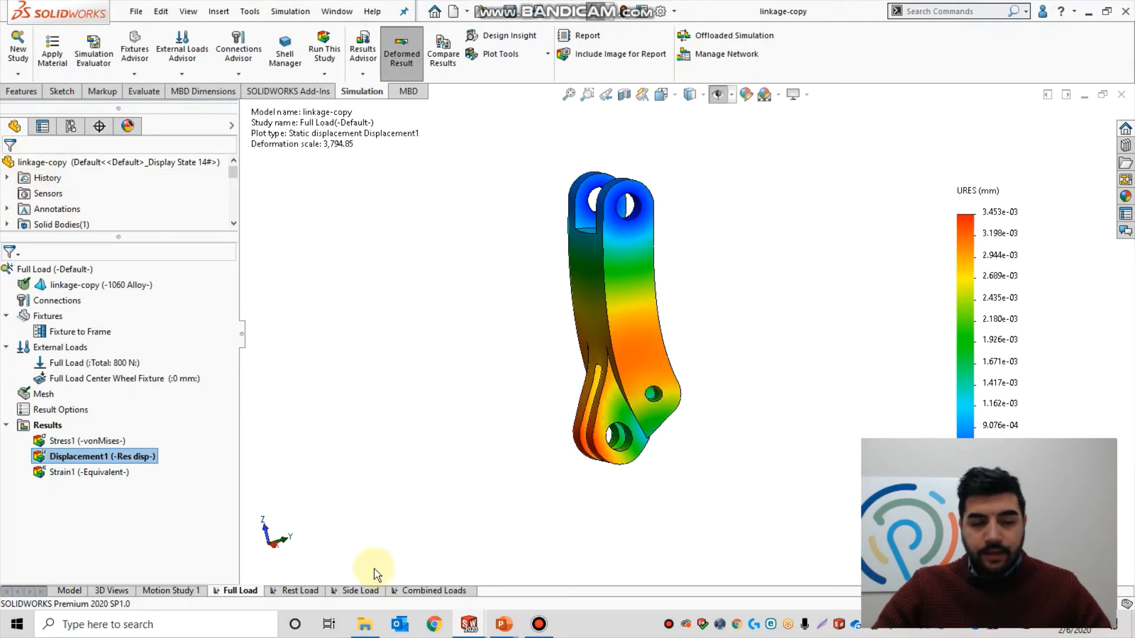
- Open the Rest Load study and display its von Mises stress plot on the linkage
left_click(296, 590)
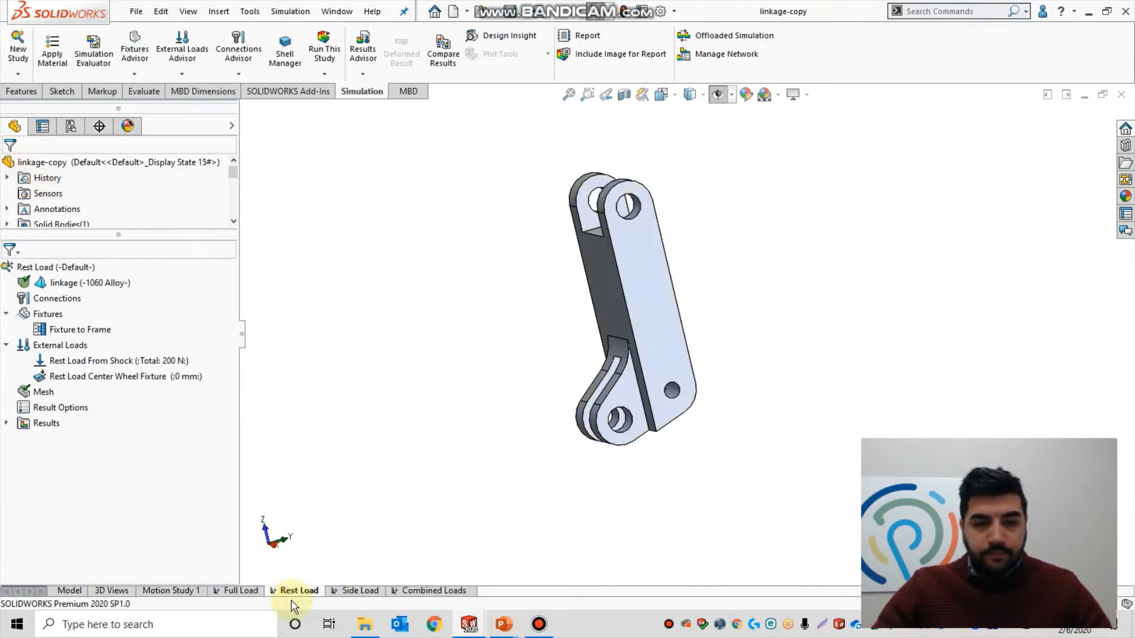
left_click(7, 423)
double_click(71, 438)
mouse_move(509, 281)
middle_mouse_down()
mouse_move(580, 274)
mouse_move(689, 302)
mouse_move(524, 295)
middle_mouse_up()
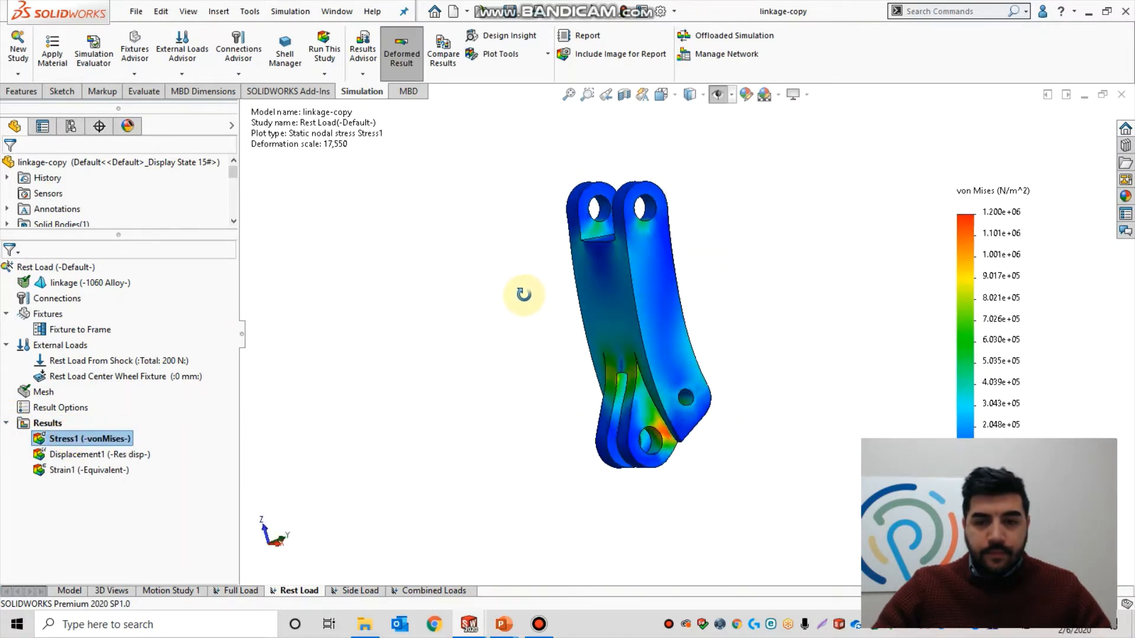
- Display the Rest Load study's resultant displacement plot and play its deformation animation
double_click(88, 456)
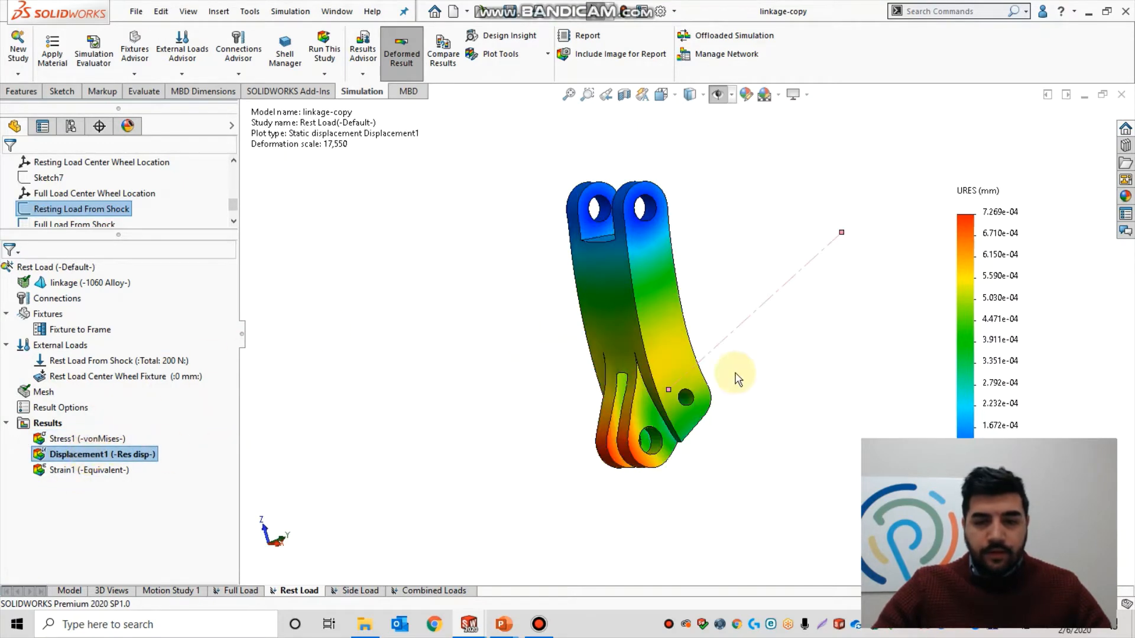
mouse_move(755, 375)
middle_mouse_down()
mouse_move(728, 211)
mouse_move(679, 343)
mouse_move(747, 383)
middle_mouse_up()
right_click(98, 456)
left_click(136, 225)
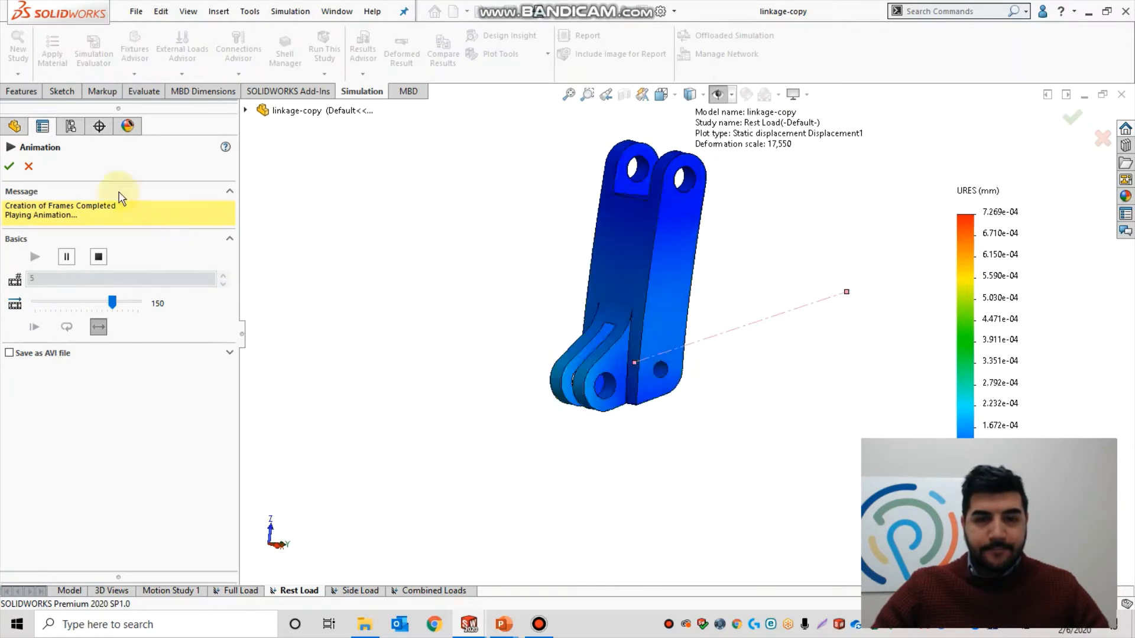
left_click(28, 166)
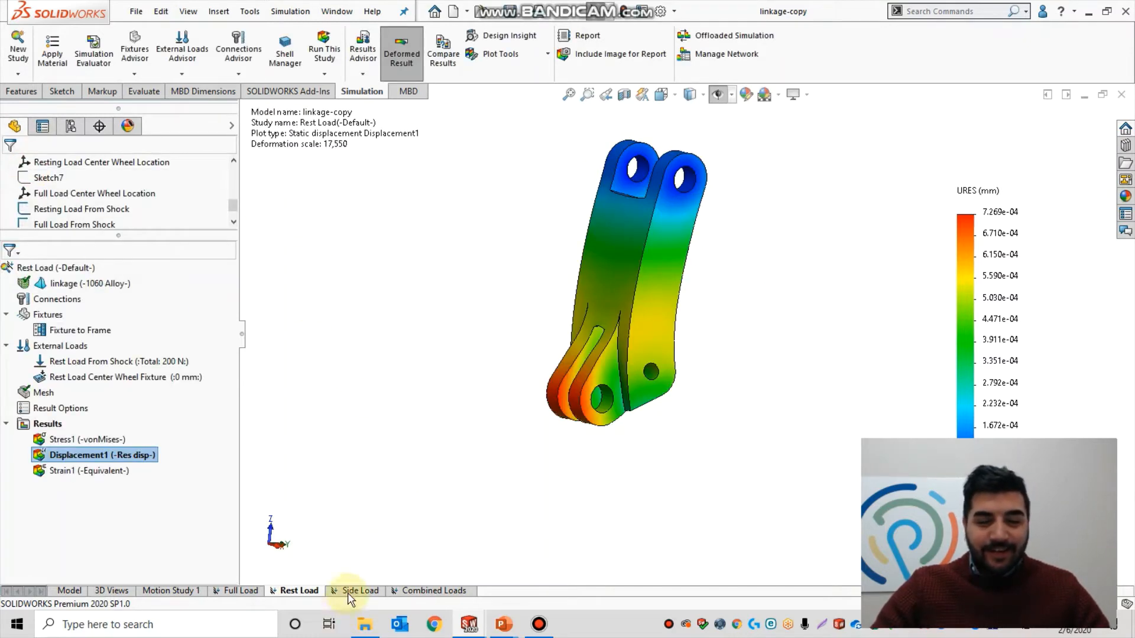
- Open the Side Load study and display its von Mises stress plot on the linkage
left_click(366, 591)
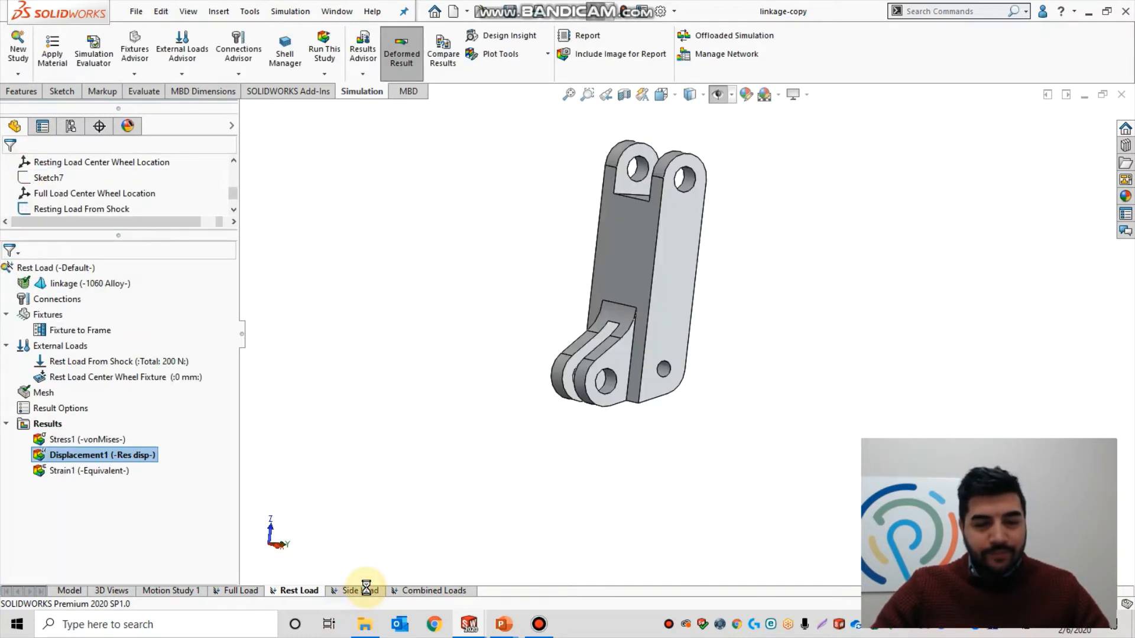
left_click(7, 424)
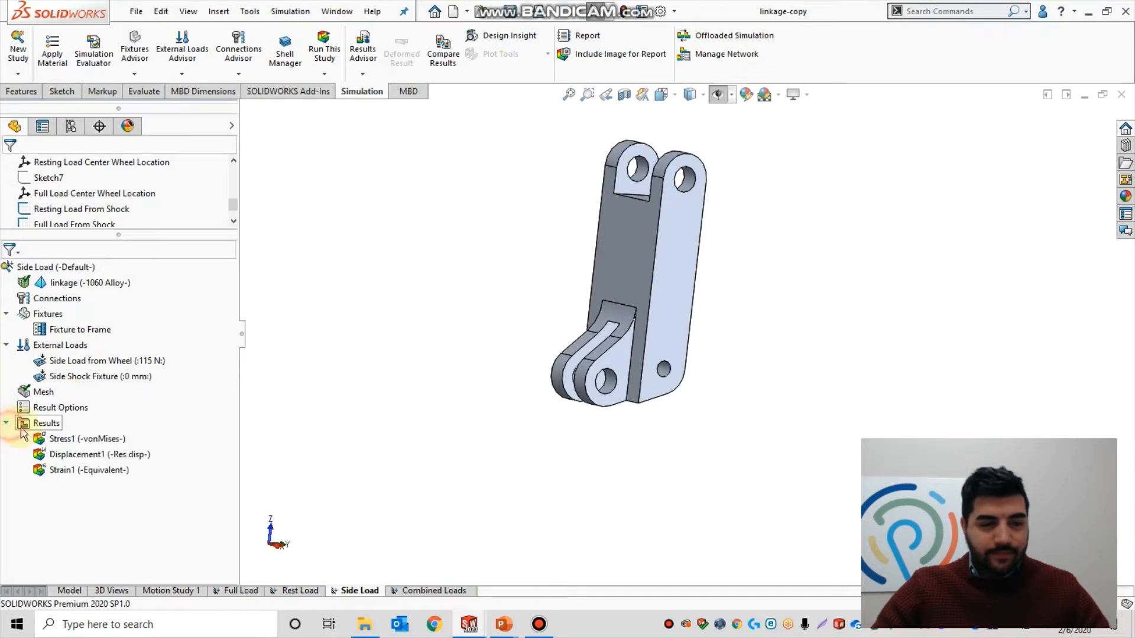
double_click(81, 440)
middle_click_drag(473, 254, 443, 258)
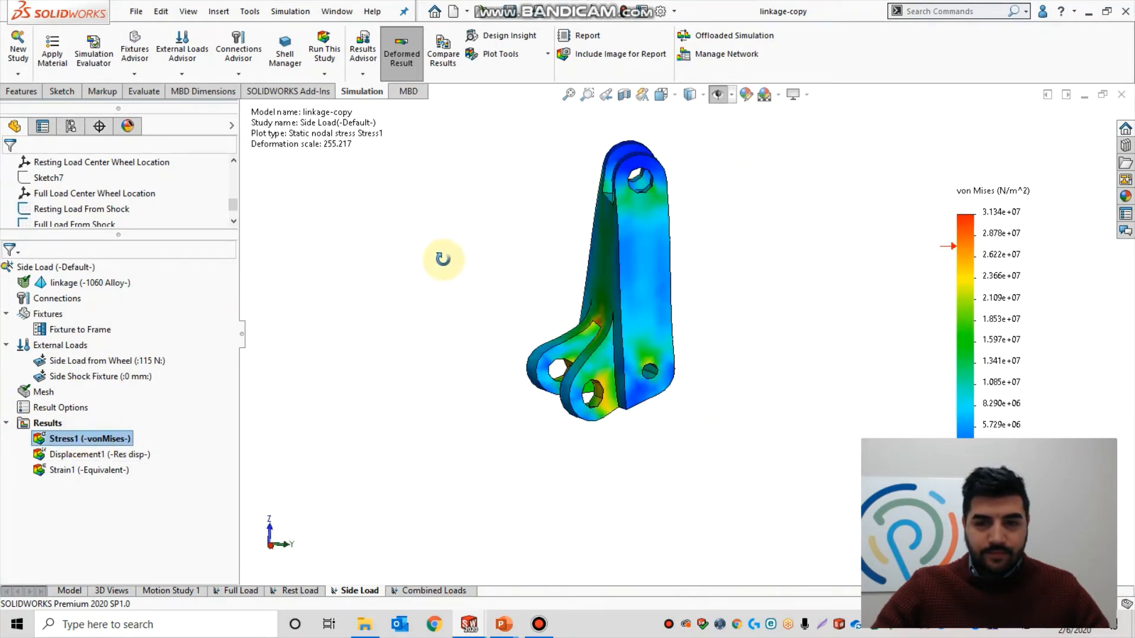
- Display the Side Load study's resultant displacement plot and view its deformation animation from the front of the linkage
left_click(97, 457)
left_click(96, 456)
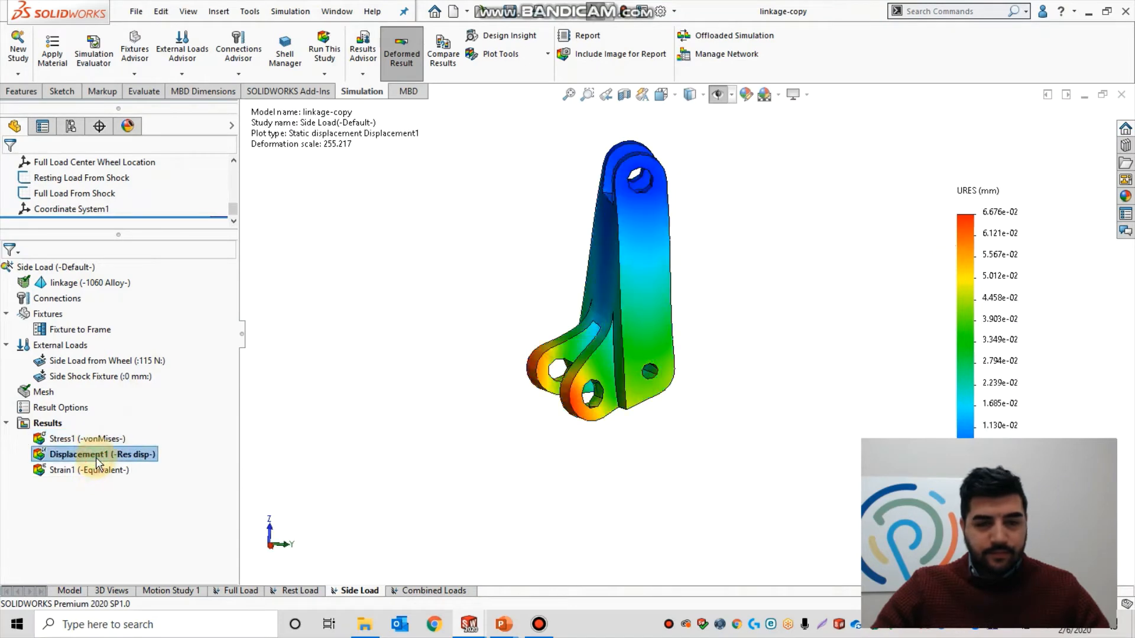
right_click(98, 464)
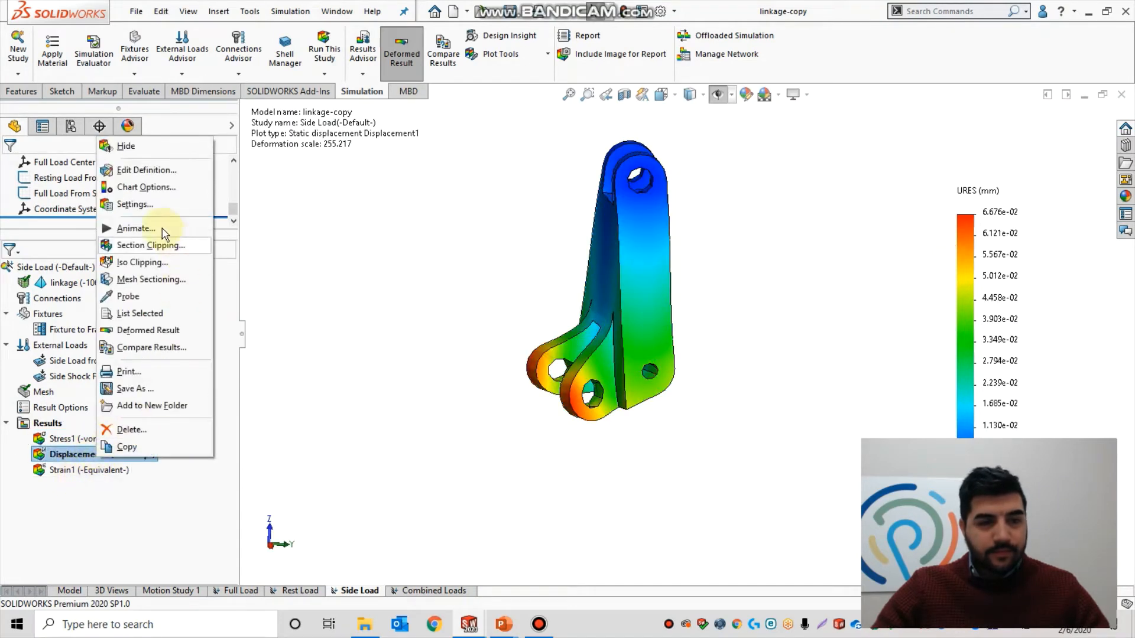
left_click(136, 228)
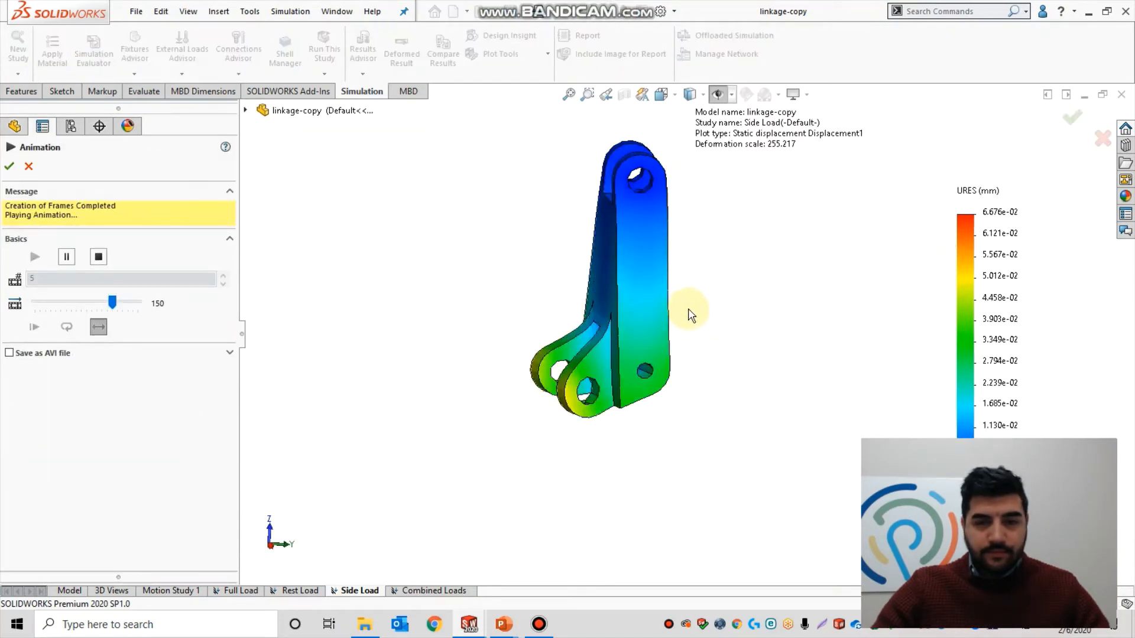
middle_click_drag(707, 295, 778, 306)
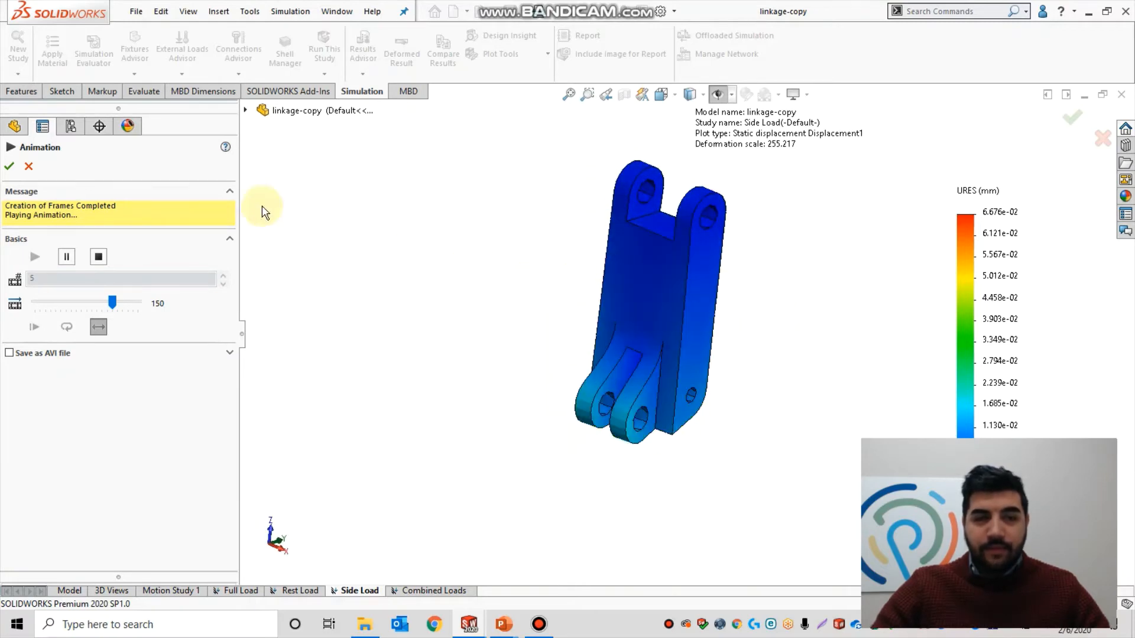
left_click(29, 167)
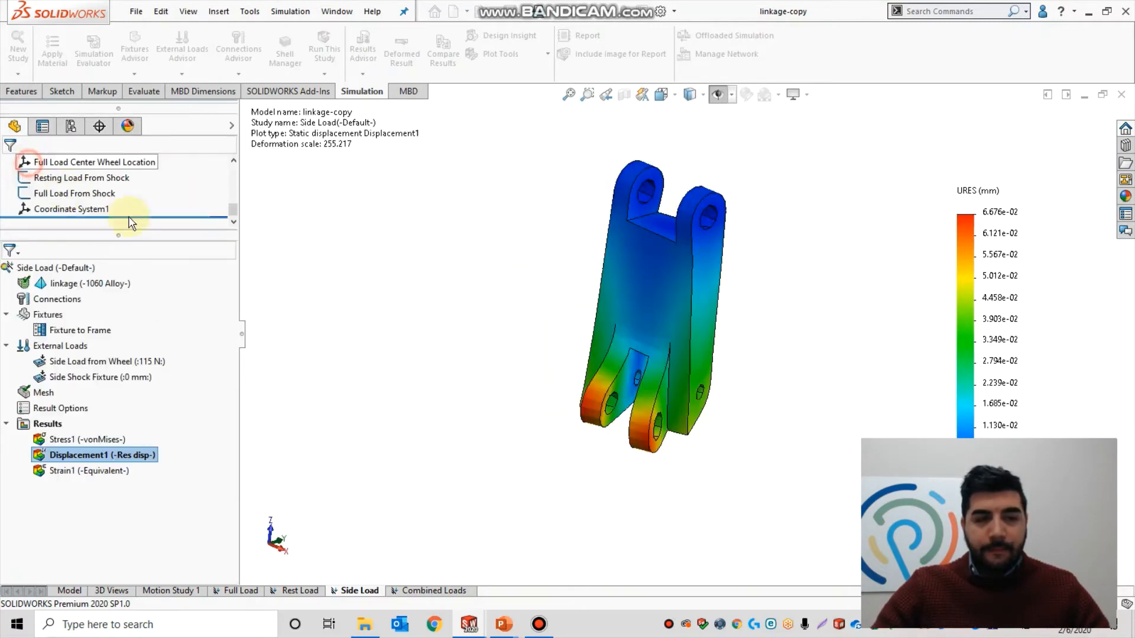
- Open the Combined Loads study and display its von Mises stress plot on the linkage
left_click(446, 591)
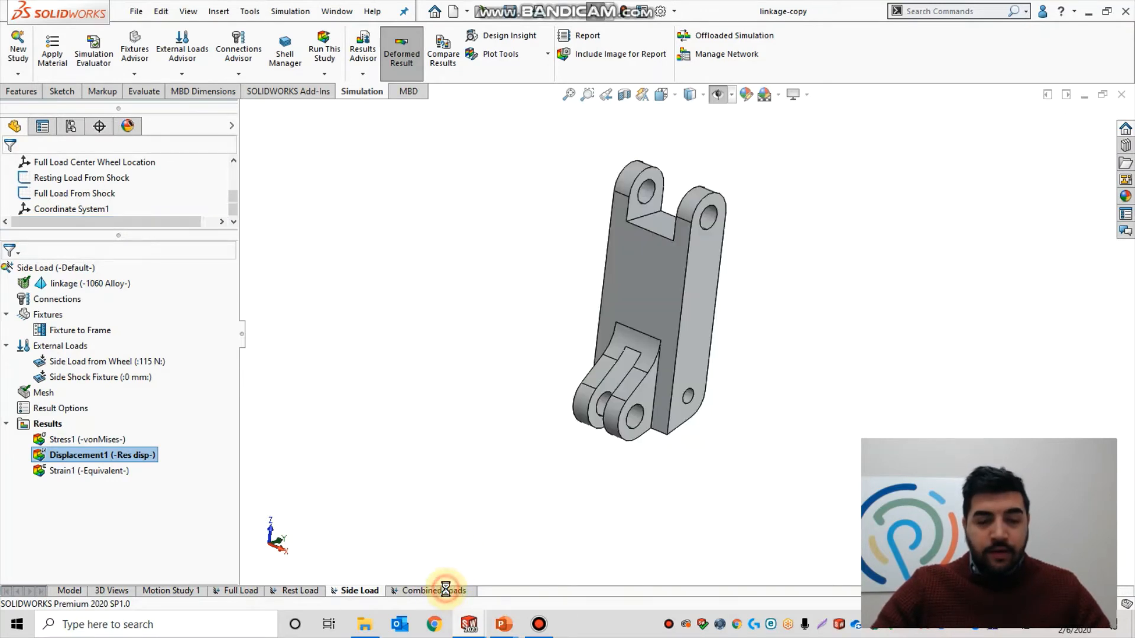
middle_click_drag(755, 174, 722, 337)
scroll(709, 334, "up", 2)
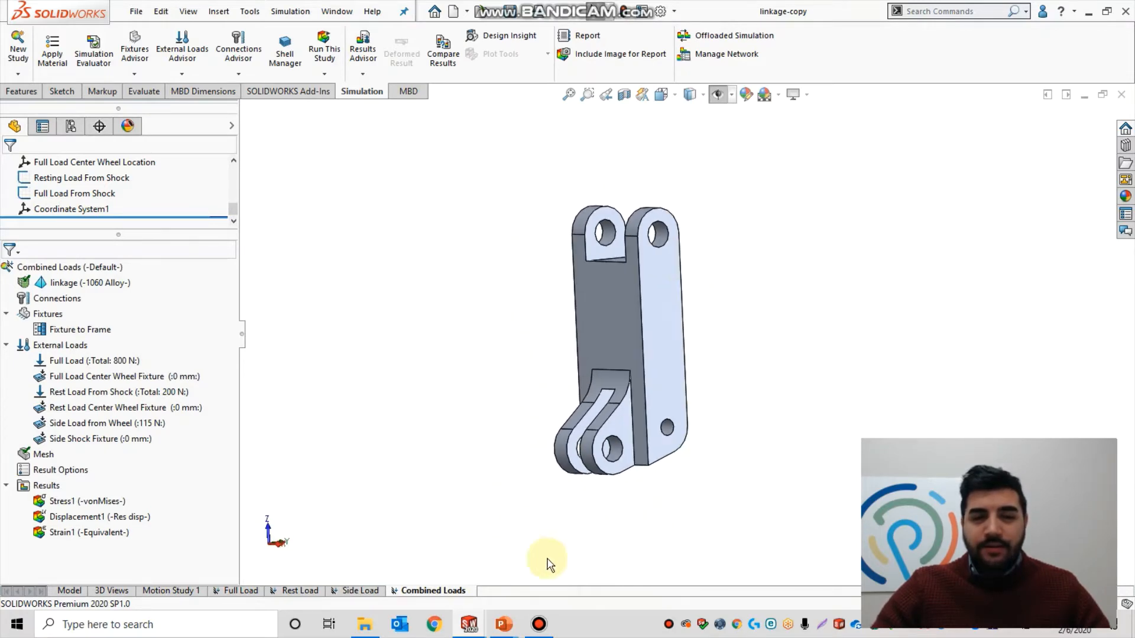
double_click(84, 502)
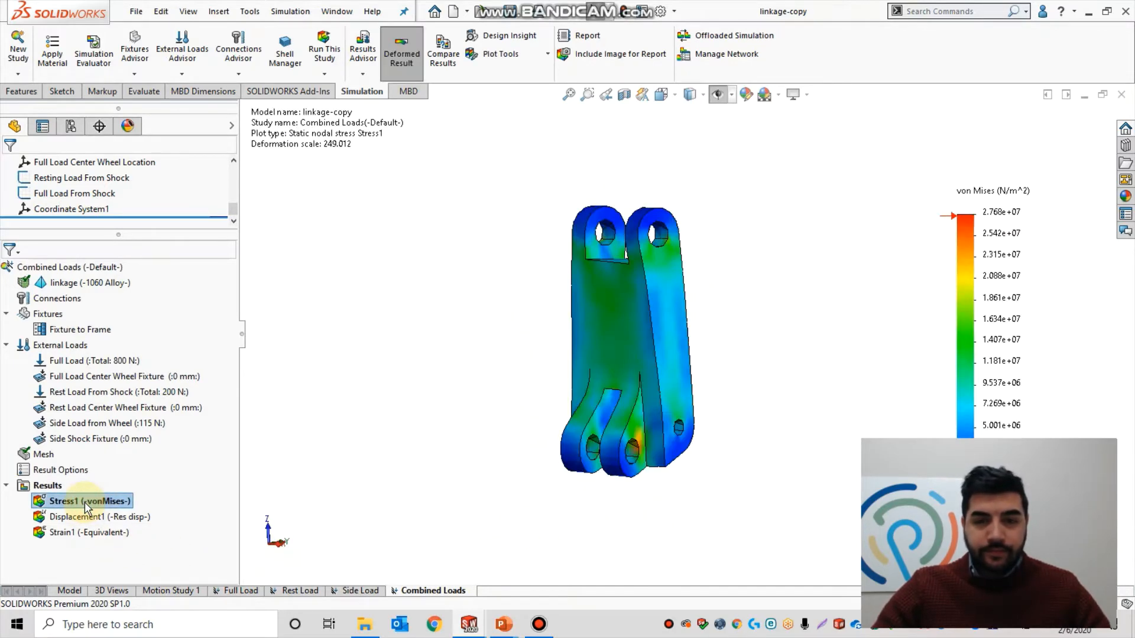
- Show the Combined Loads study's resultant displacement plot and examine the deformed linkage from several sides
double_click(84, 516)
middle_click_drag(594, 251, 602, 215)
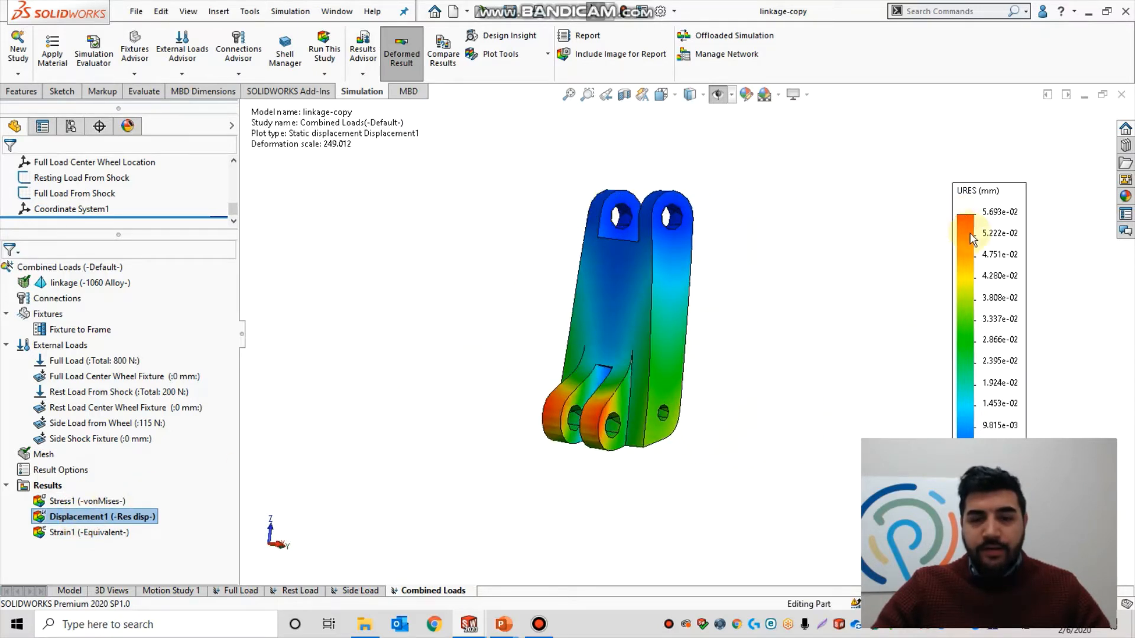
scroll(538, 484, "down", 2)
middle_click_drag(733, 383, 711, 278)
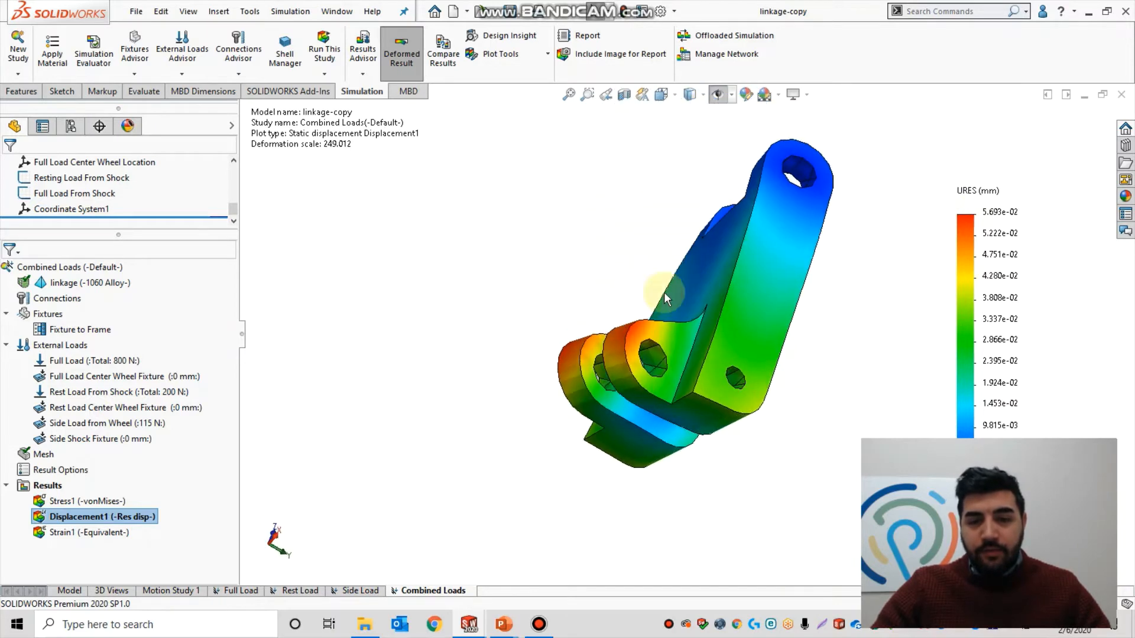
middle_click_drag(595, 294, 826, 386)
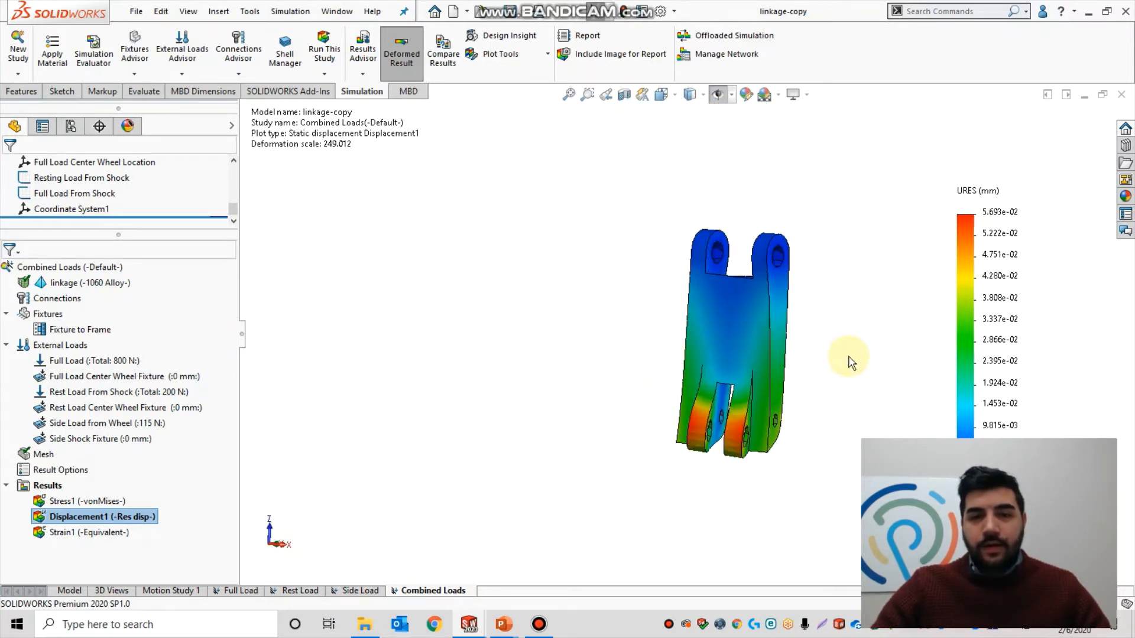
scroll(826, 386, "down", 2)
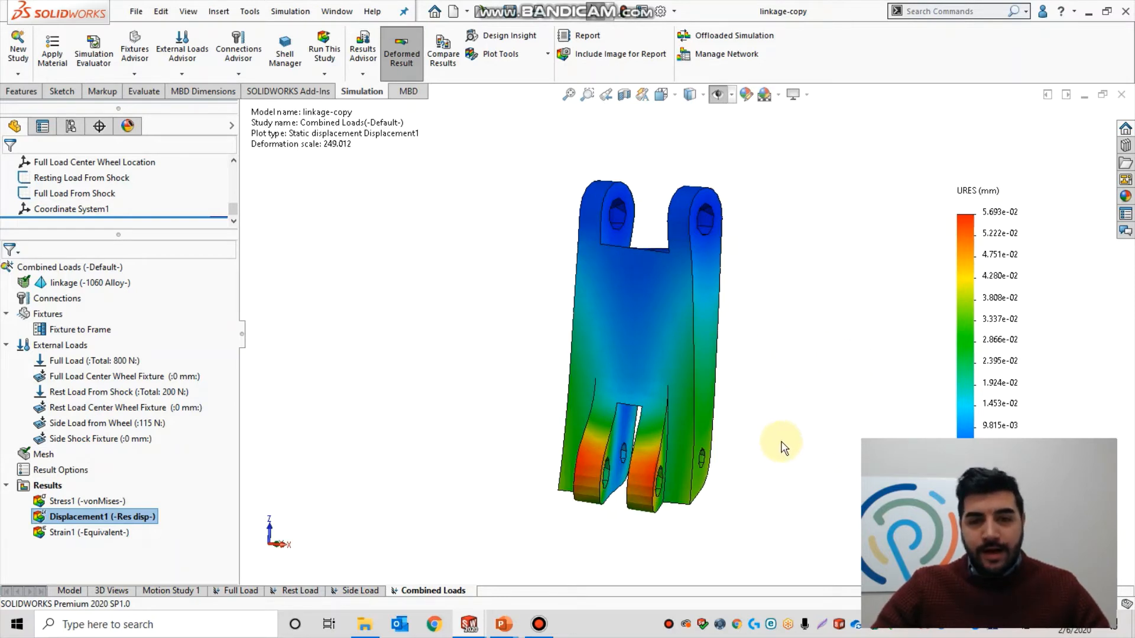
- Create a new topology study named Simulation Webinar for the linkage
scroll(775, 441, "down", 1)
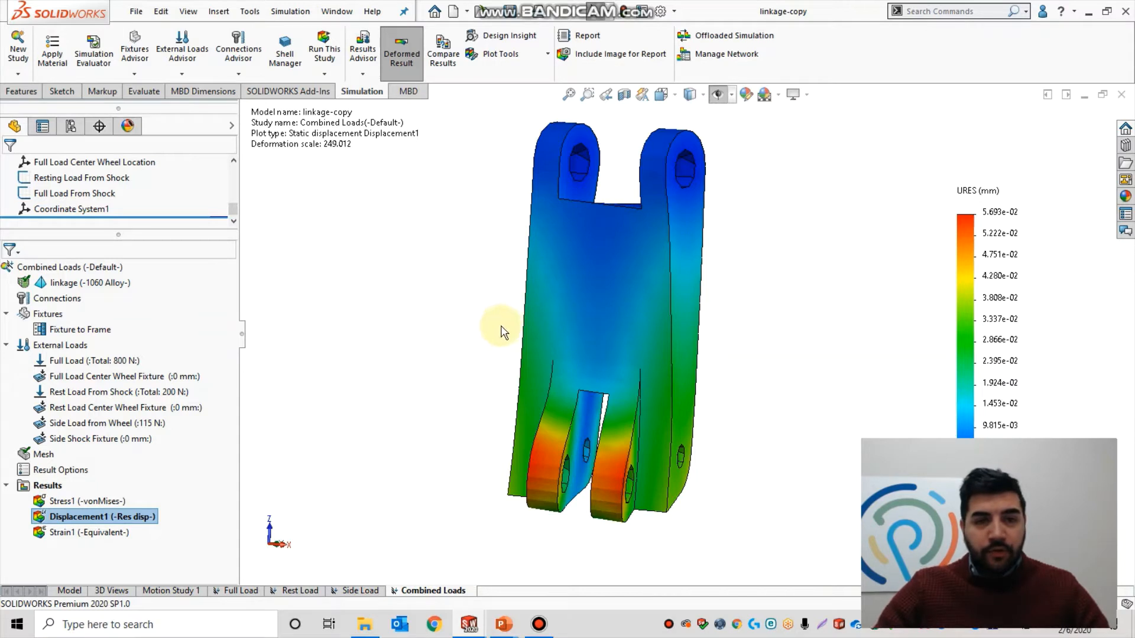
left_click(18, 54)
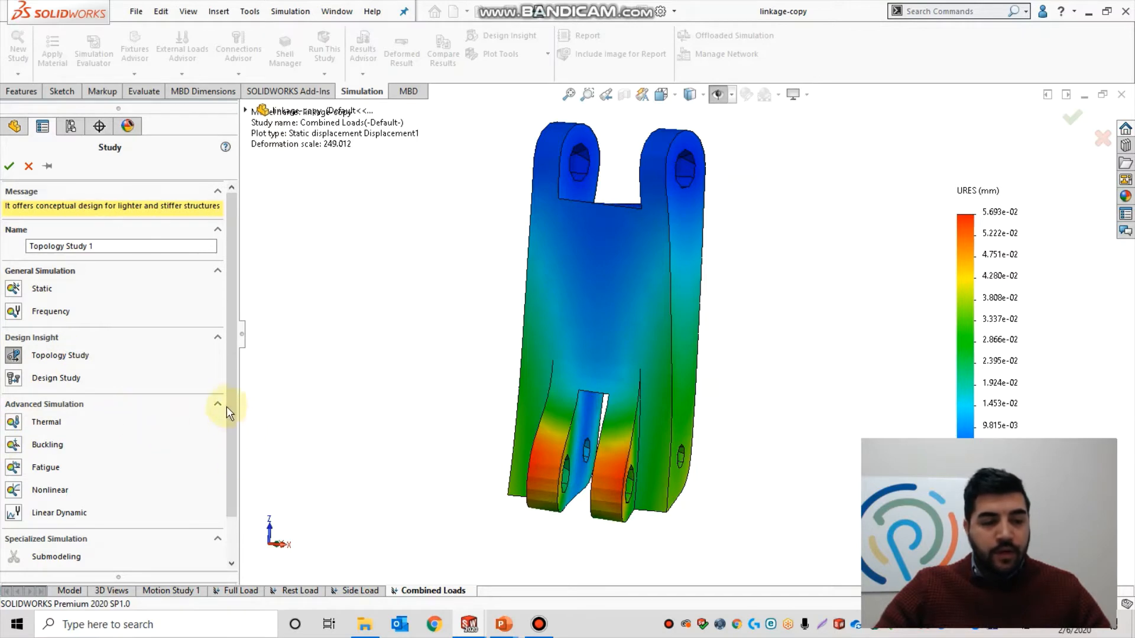
left_click_drag(229, 382, 203, 453)
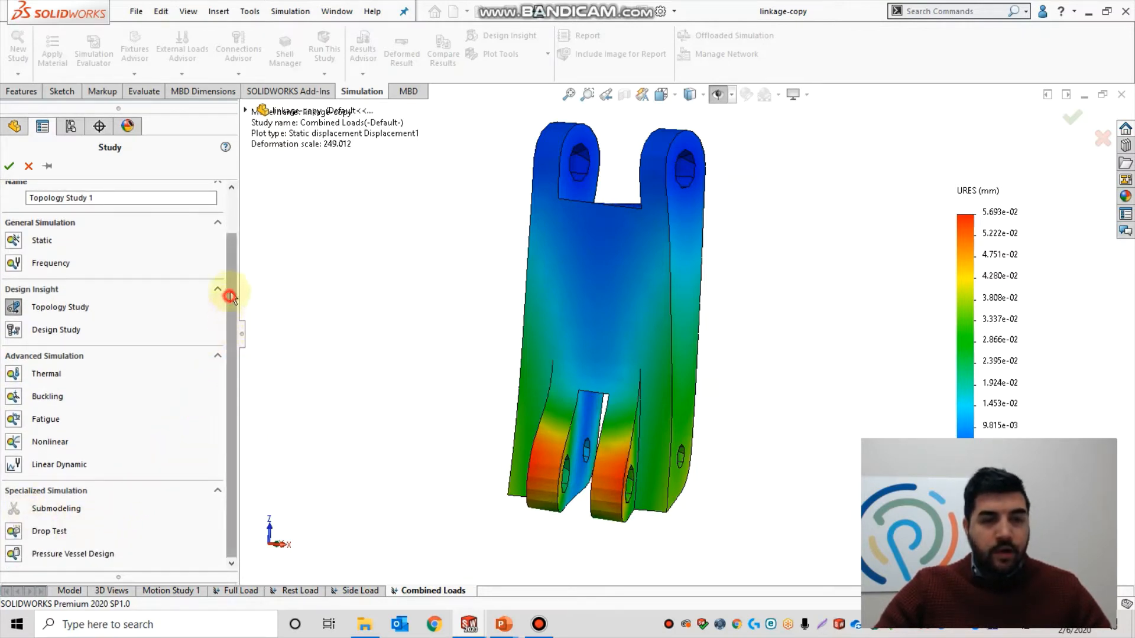
left_click_drag(228, 296, 230, 244)
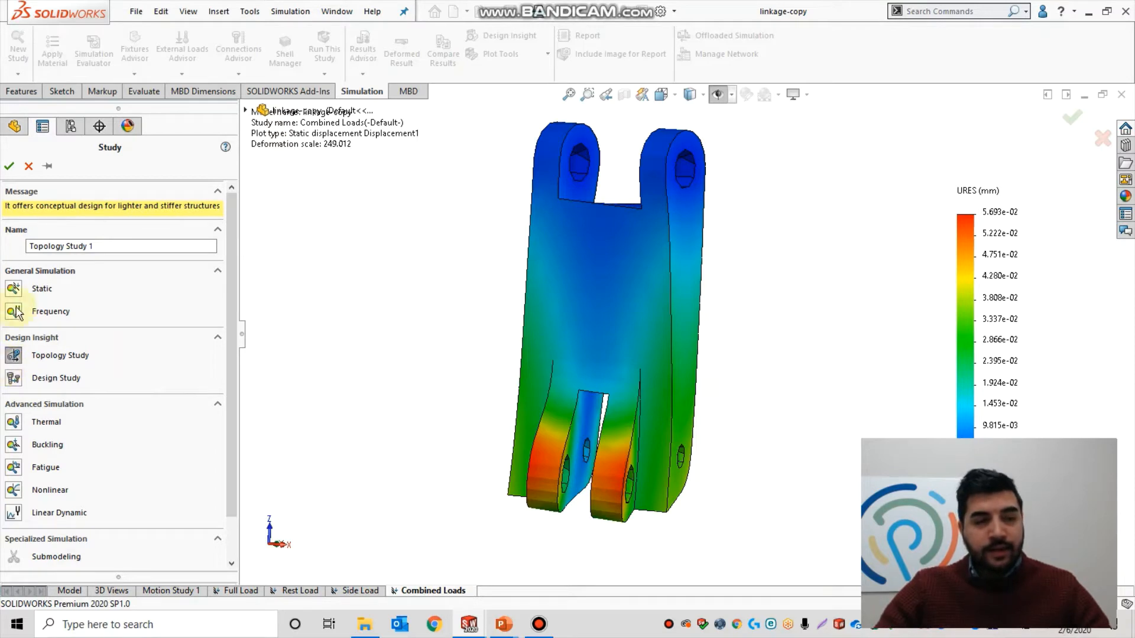
left_click_drag(107, 246, 3, 233)
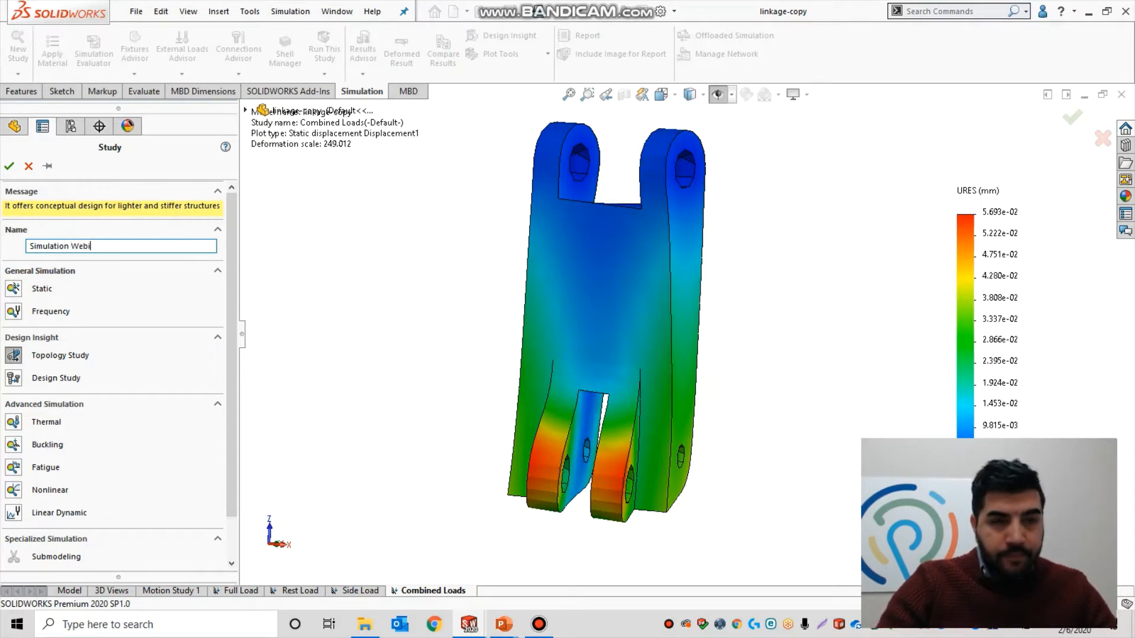
left_click(13, 167)
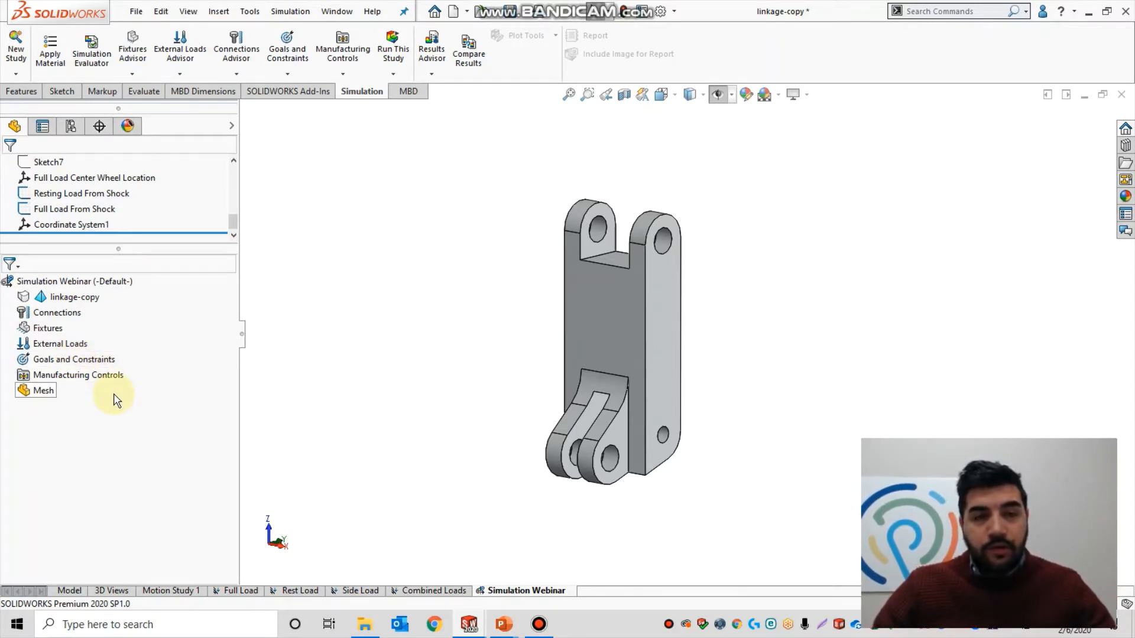
- Copy the linkage material, fixtures and external loads from the Combined Loads study into the Simulation Webinar study
middle_click_drag(583, 342, 560, 331)
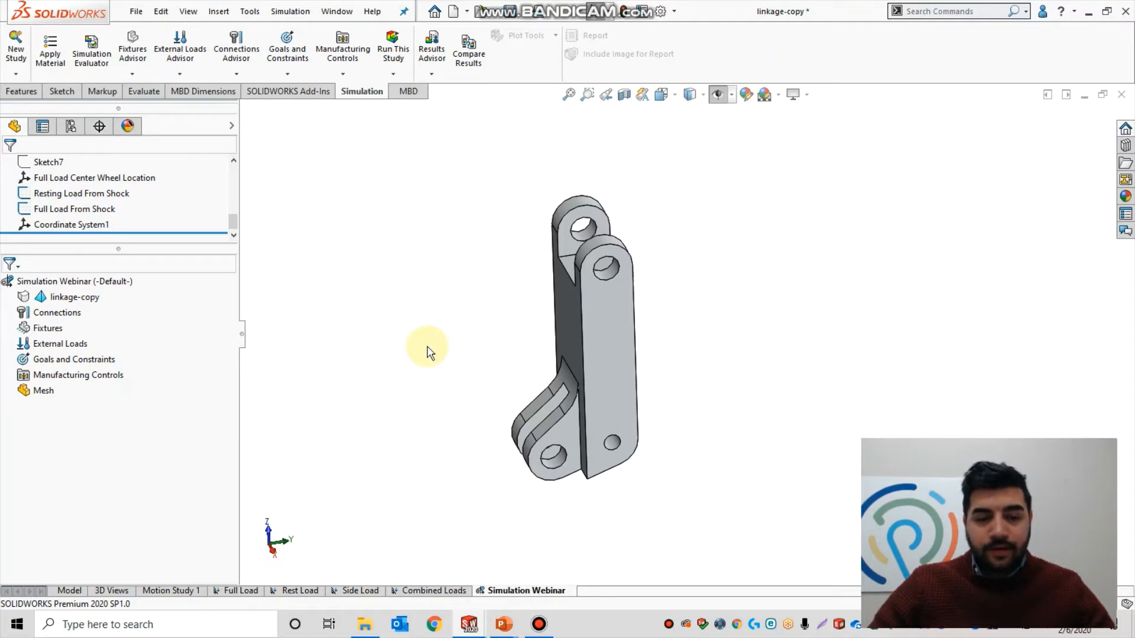
left_click(450, 590)
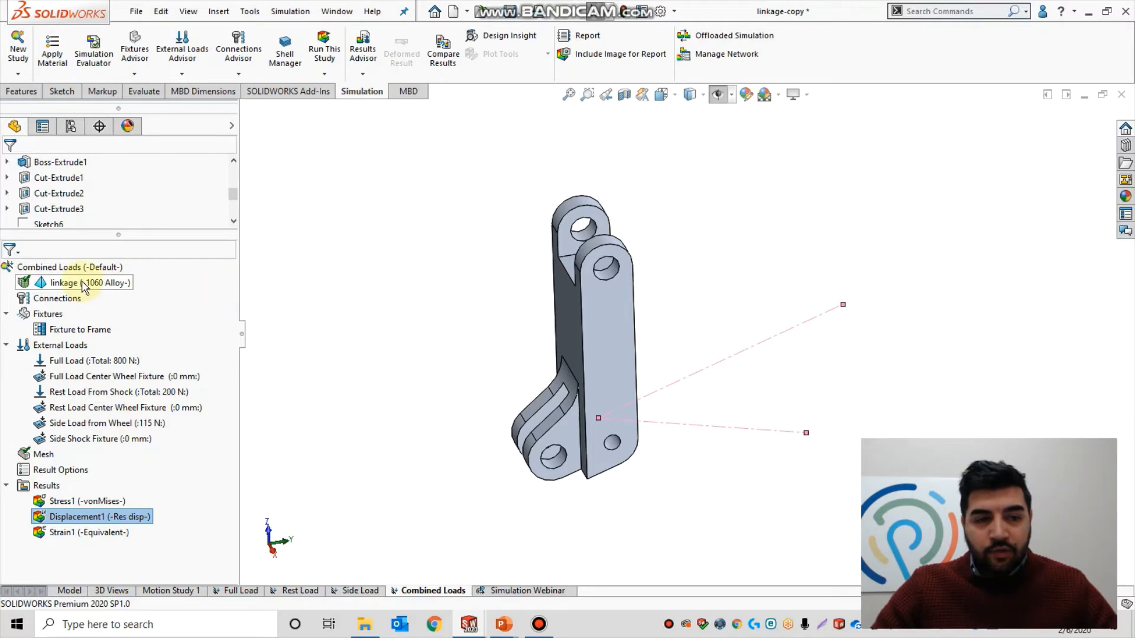
left_click_drag(56, 283, 555, 595)
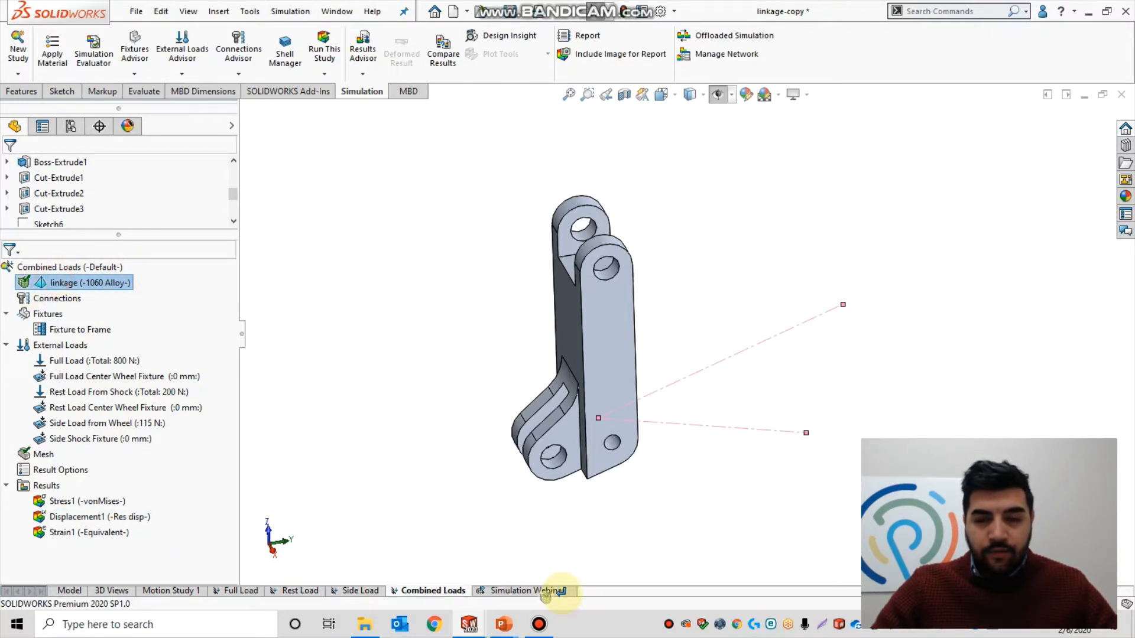
left_click_drag(555, 596, 561, 594)
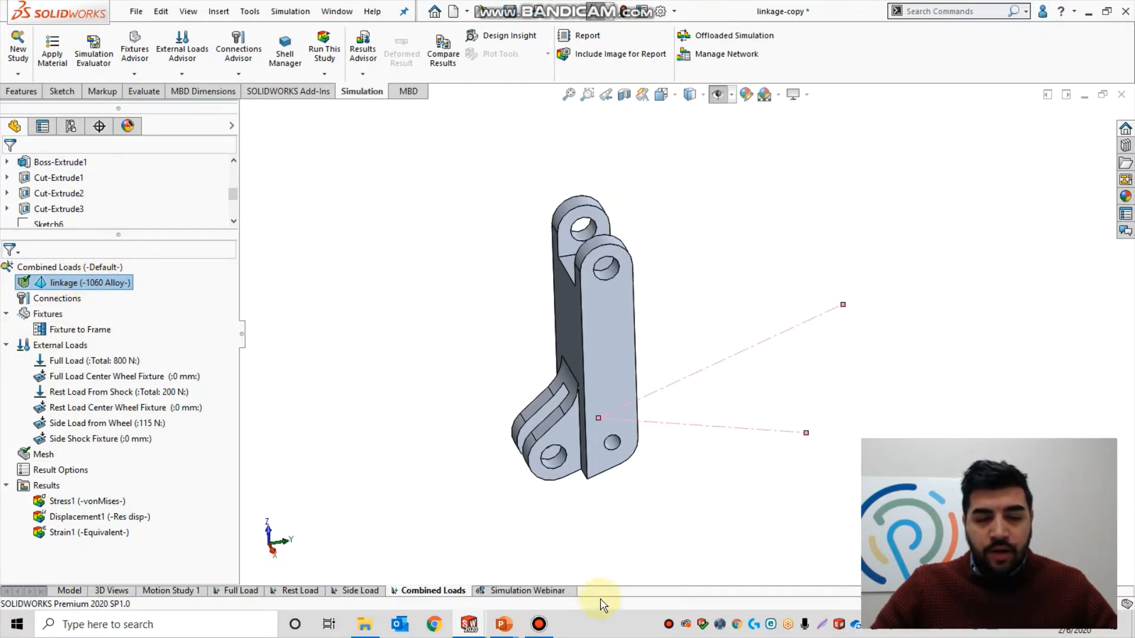
left_click_drag(53, 314, 467, 576)
left_click_drag(49, 347, 554, 598)
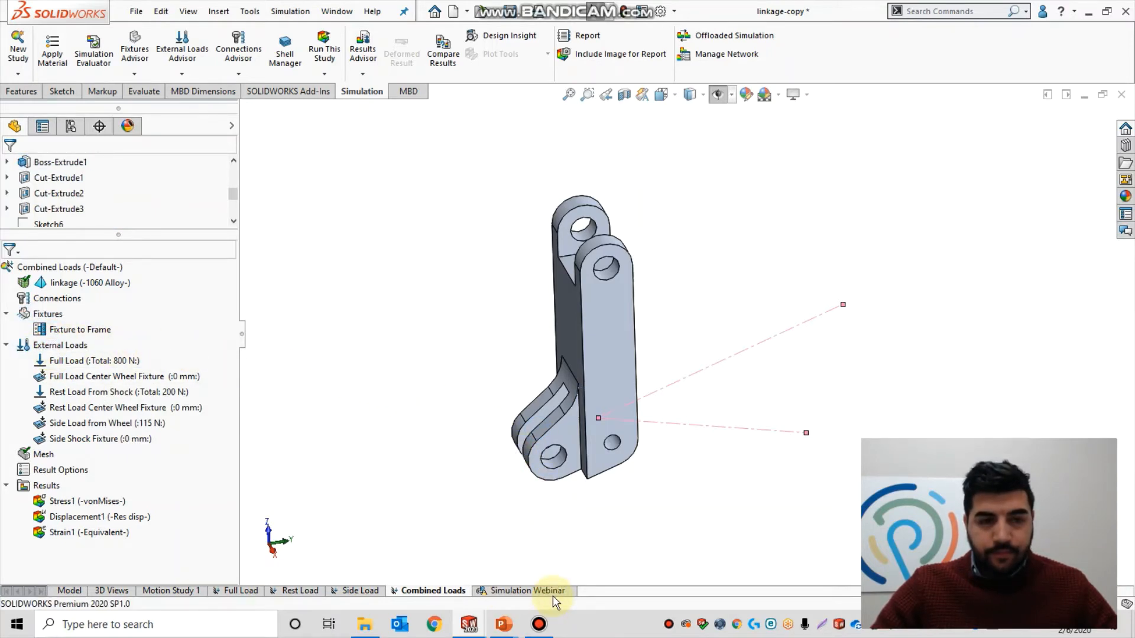
- Review the Full Load force definition in the Combined Loads study, checking its faces and direction line on the linkage, and close it without changes
middle_click_drag(882, 393, 892, 343)
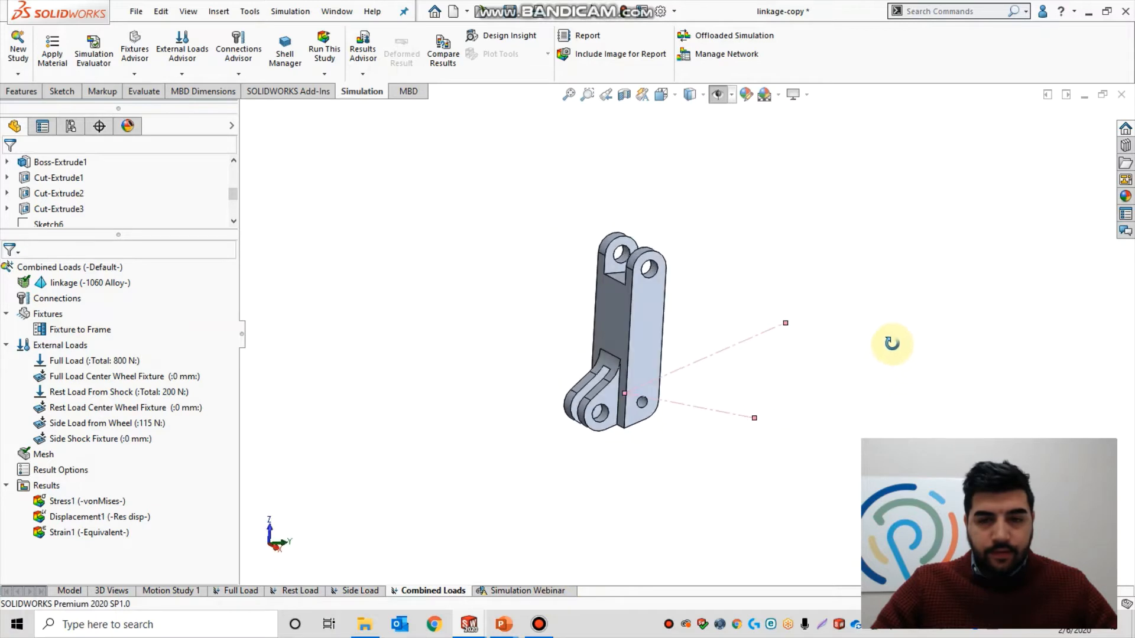
scroll(828, 380, "down", 3)
middle_click_drag(763, 325, 755, 331)
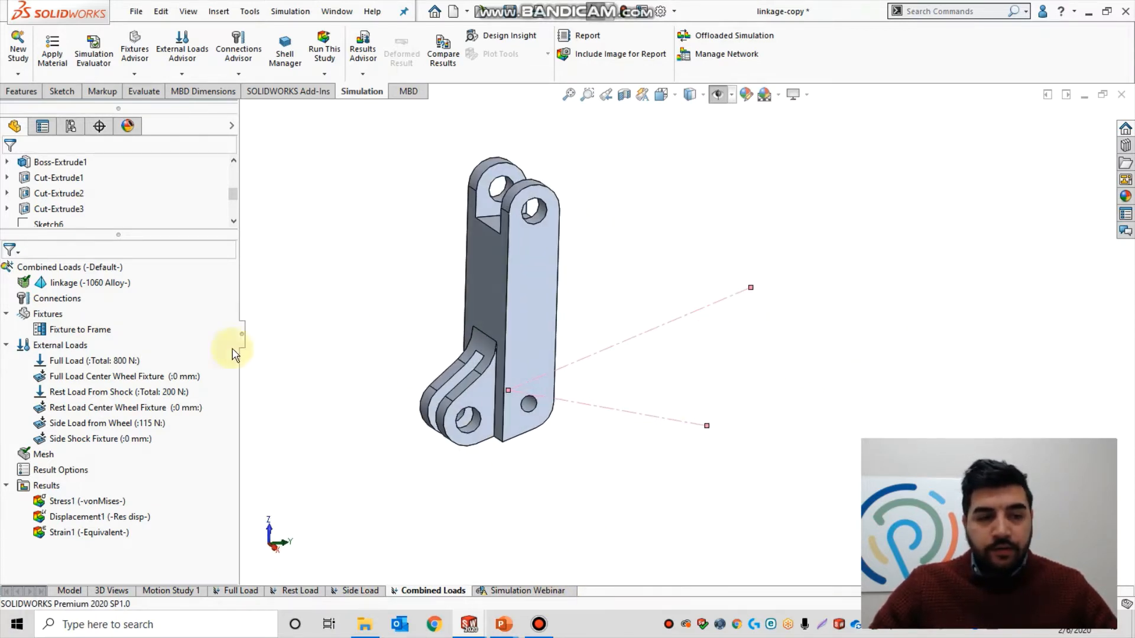
right_click(97, 361)
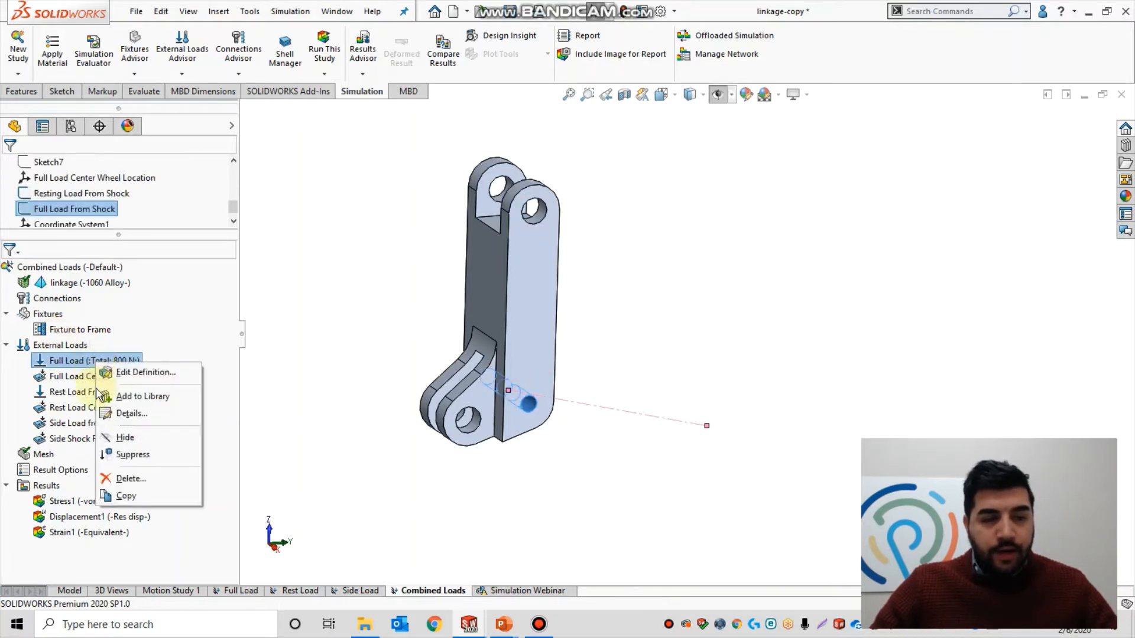
left_click(142, 373)
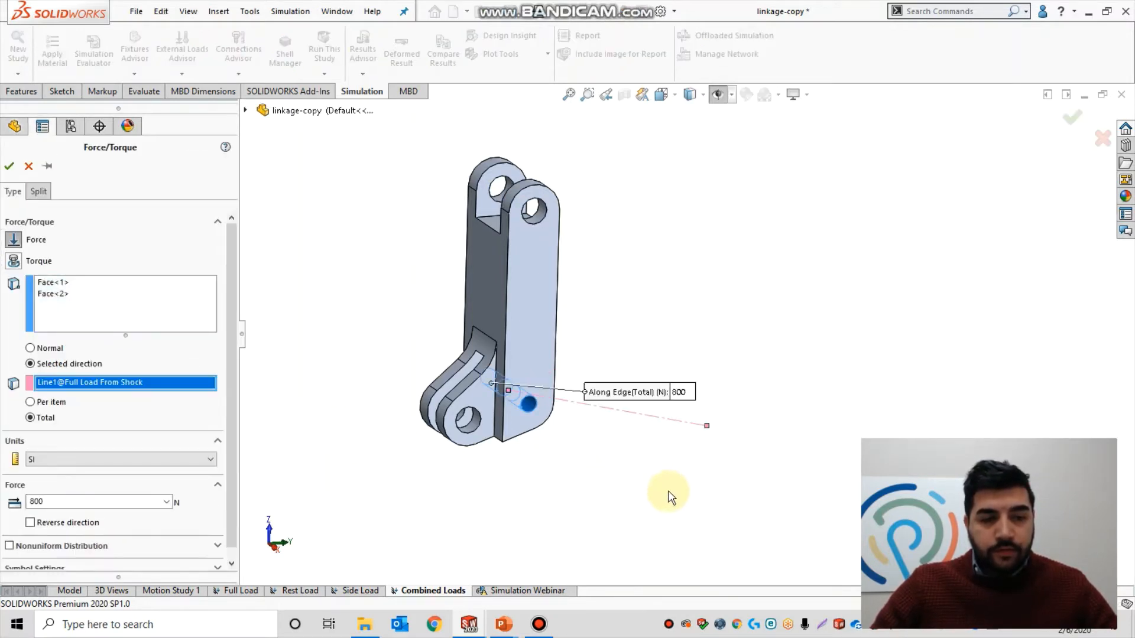
scroll(615, 464, "down", 2)
middle_click_drag(570, 395, 539, 425)
middle_click_drag(616, 476, 442, 388)
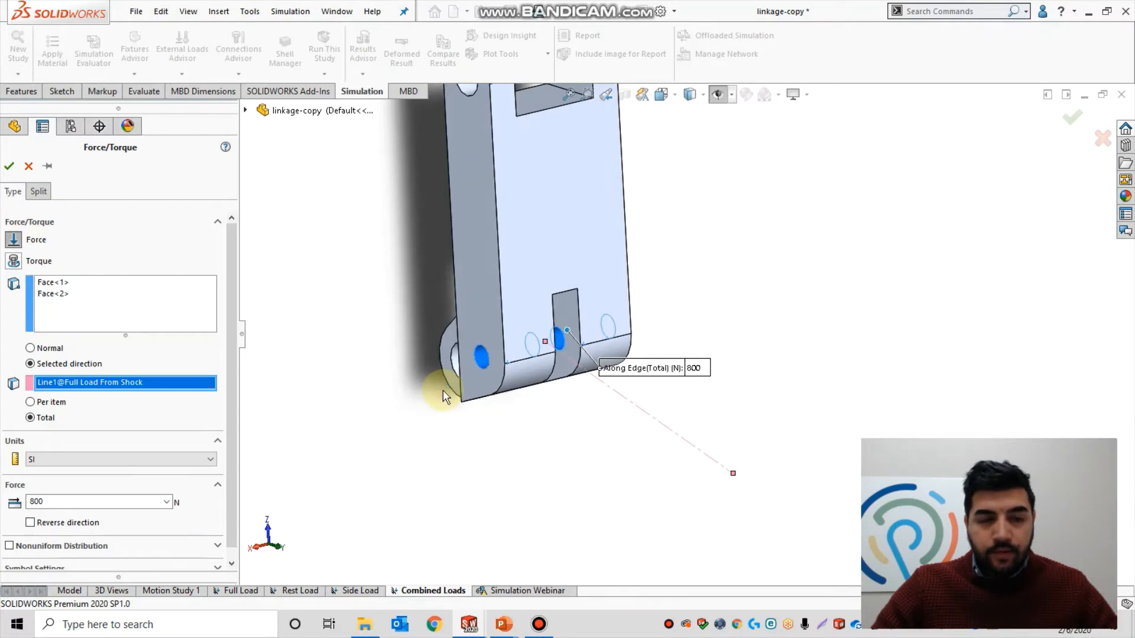
middle_click_drag(642, 487, 598, 494)
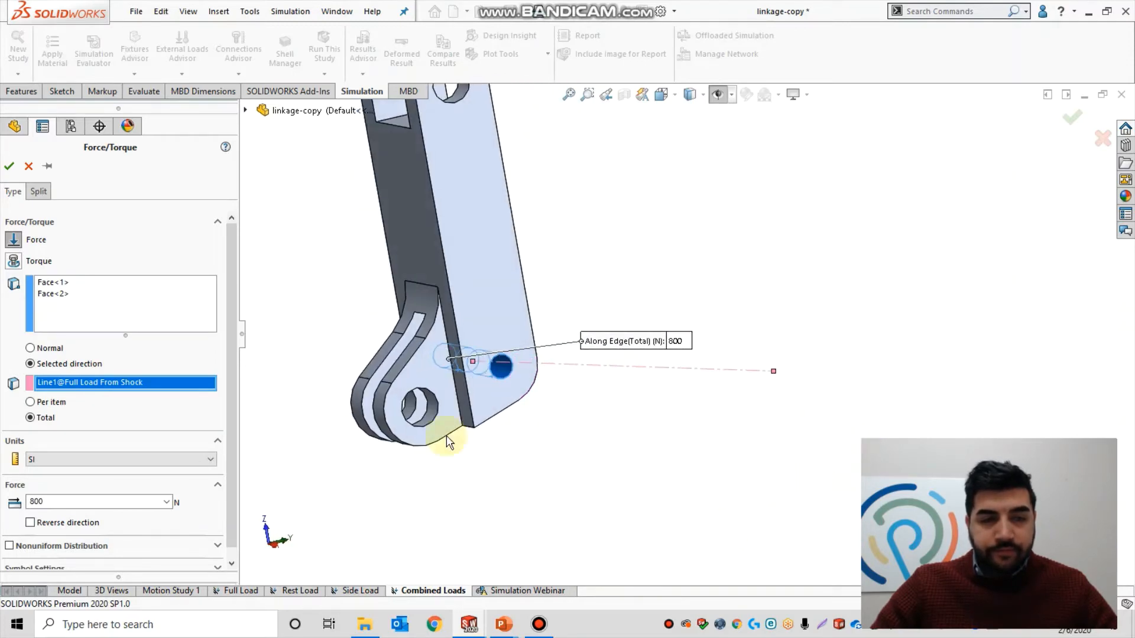
left_click(29, 168)
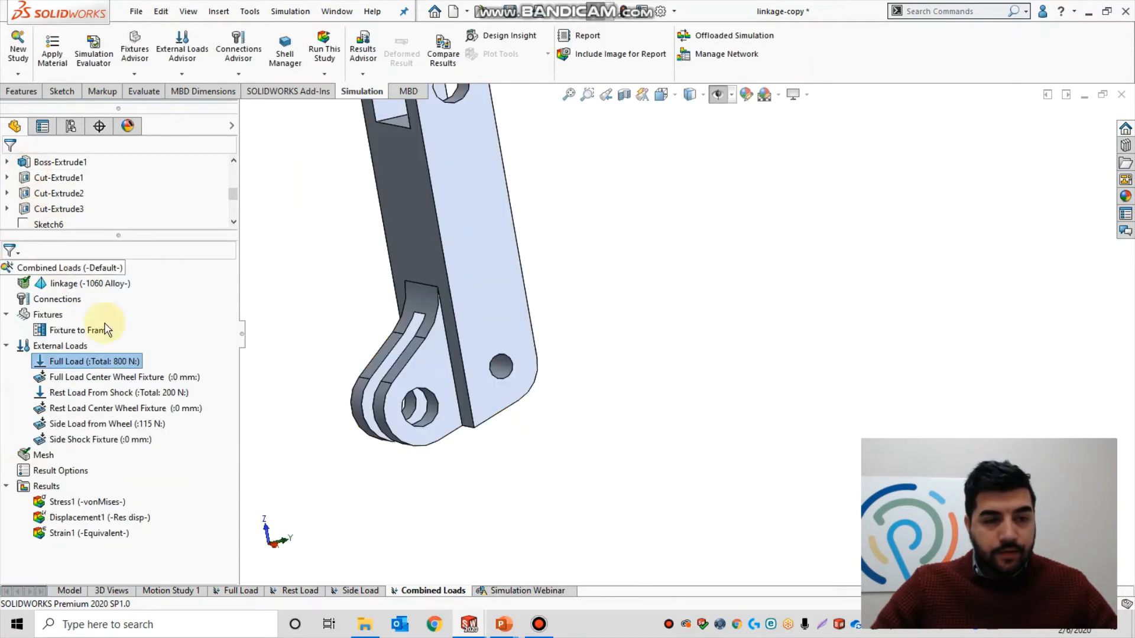
- Inspect the Full Load Center Wheel Fixture definition and its remote reference location, leaving it unchanged
right_click(122, 383)
left_click(172, 393)
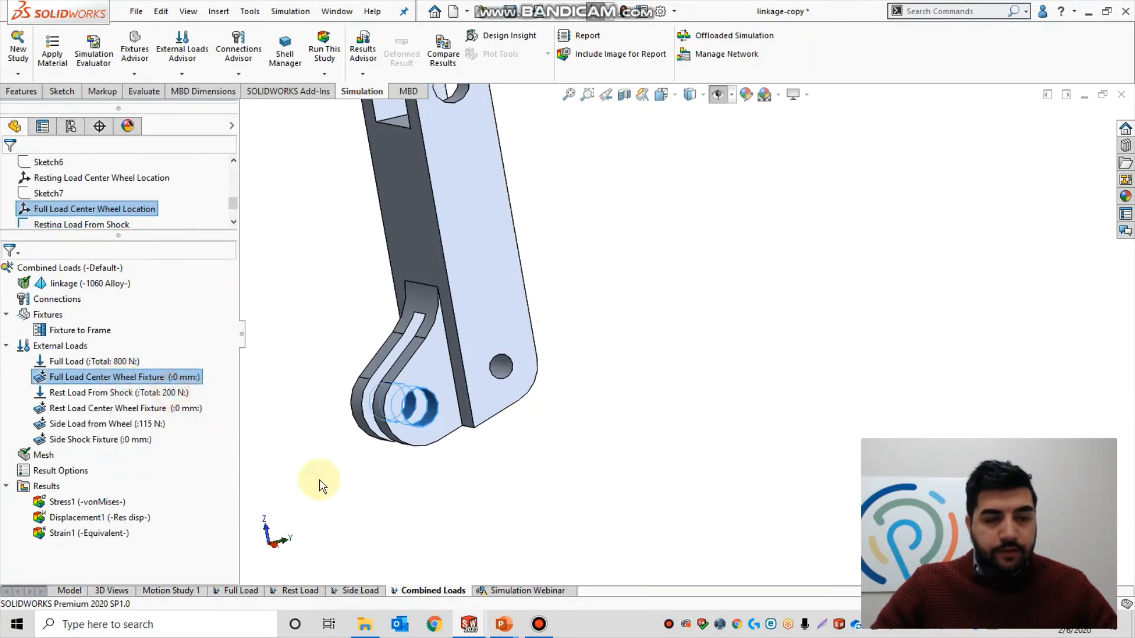
scroll(437, 437, "up", 3)
middle_click_drag(431, 400, 679, 405)
middle_click_drag(520, 392, 498, 426)
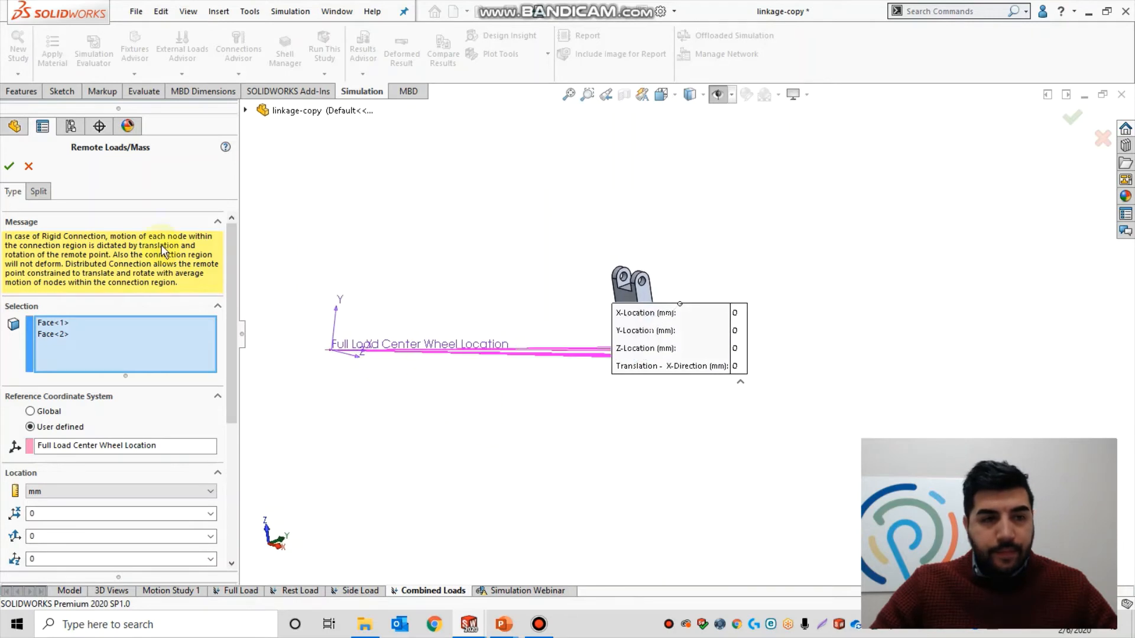
left_click(29, 167)
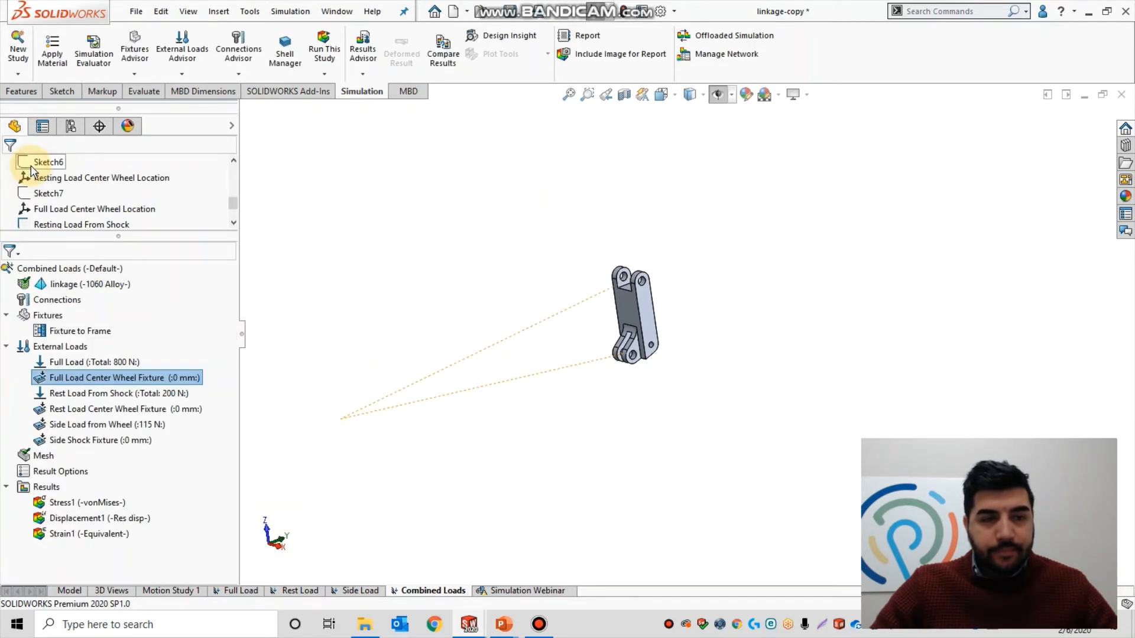
- Inspect the Rest Load From Shock definition and its force arrows at the linkage's lower holes, and close it unchanged
right_click(98, 394)
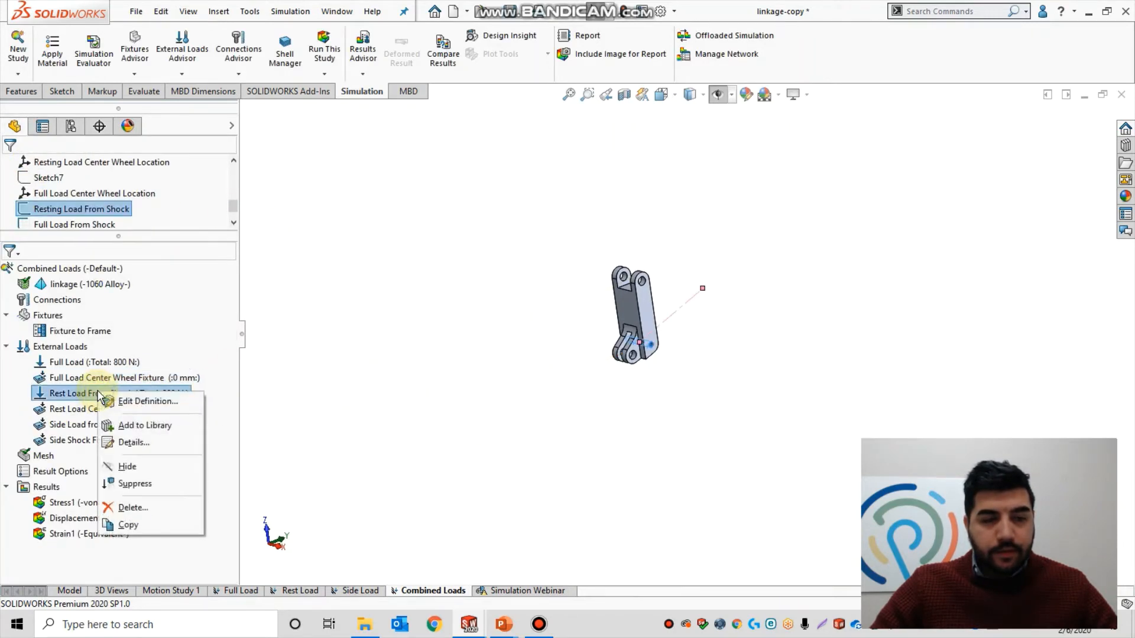
left_click(168, 405)
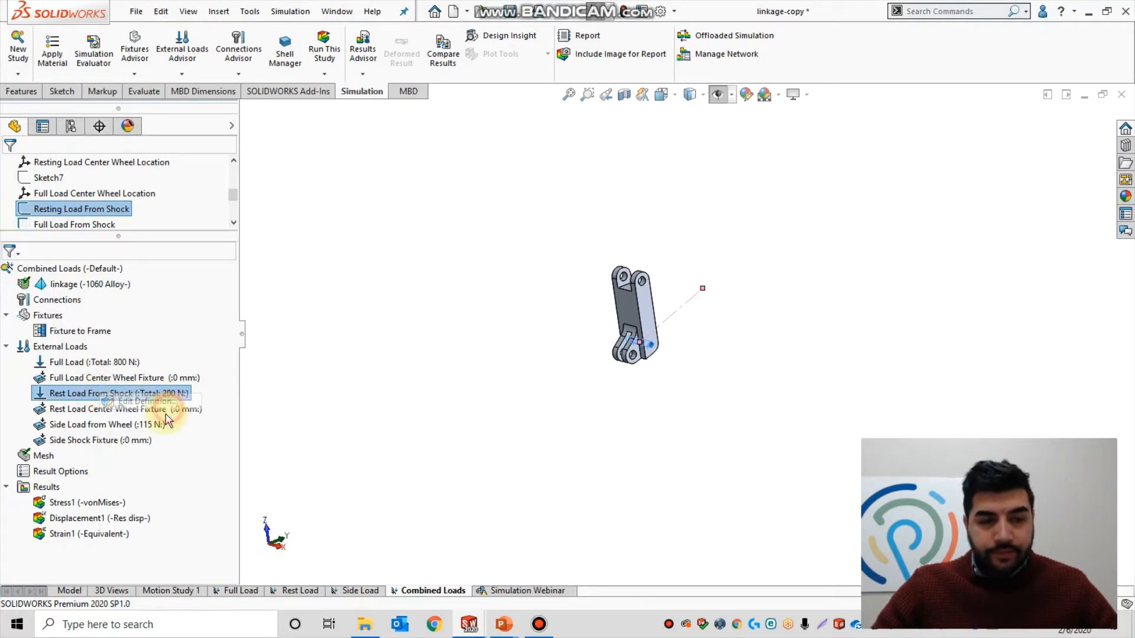
scroll(671, 412, "down", 3)
scroll(597, 289, "down", 5)
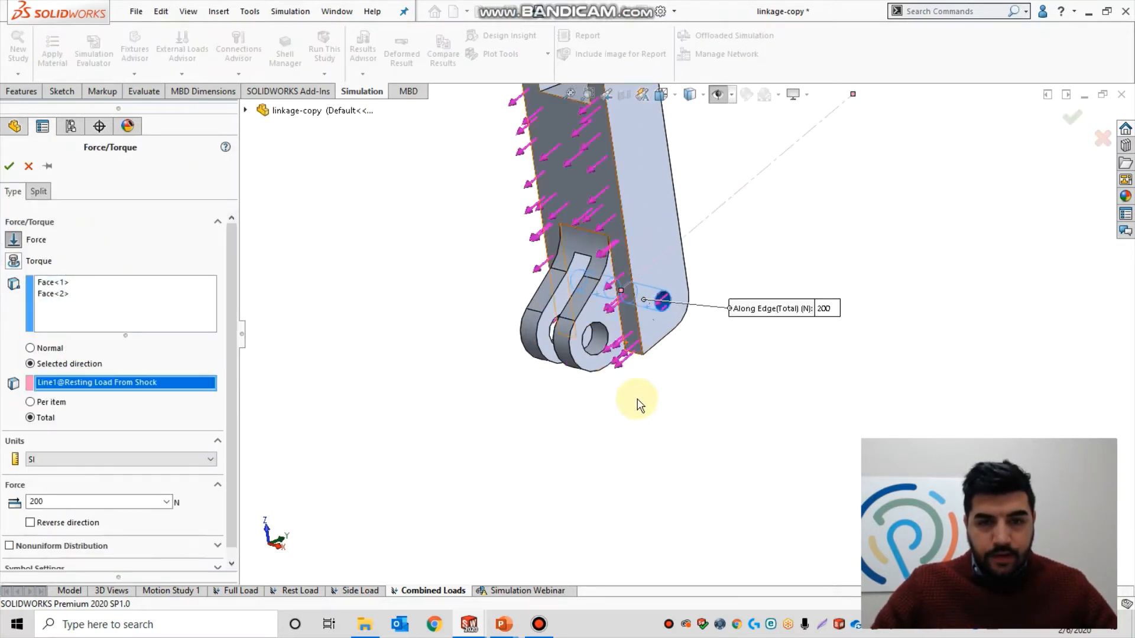
middle_click_drag(654, 473, 574, 452)
scroll(594, 282, "down", 3)
scroll(662, 438, "down", 3)
middle_click_drag(671, 278, 669, 316)
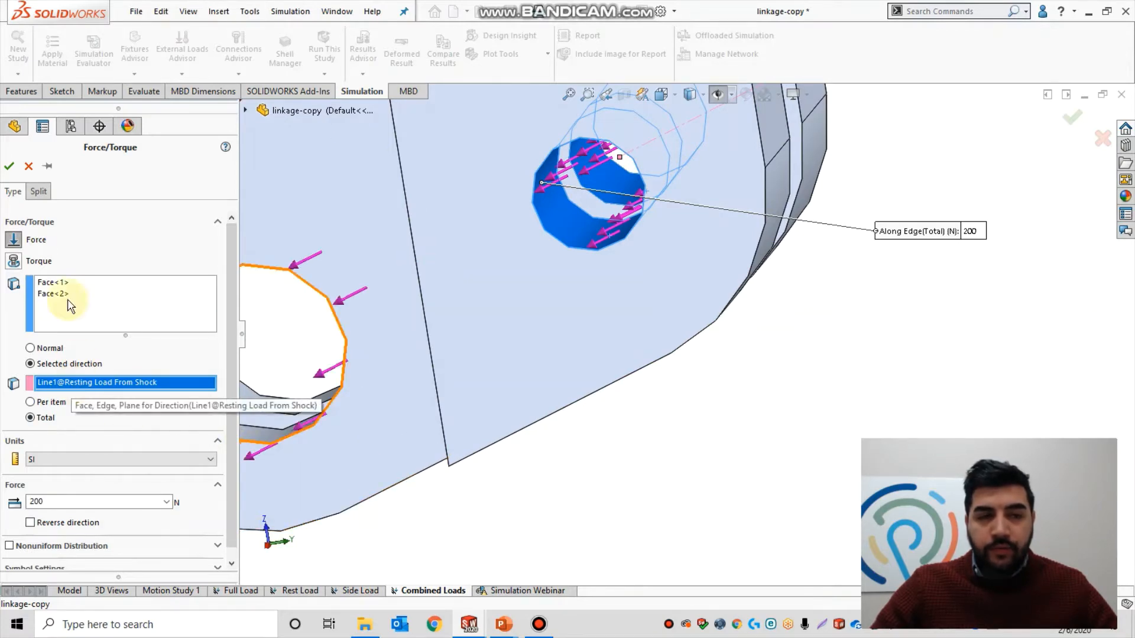
left_click(28, 166)
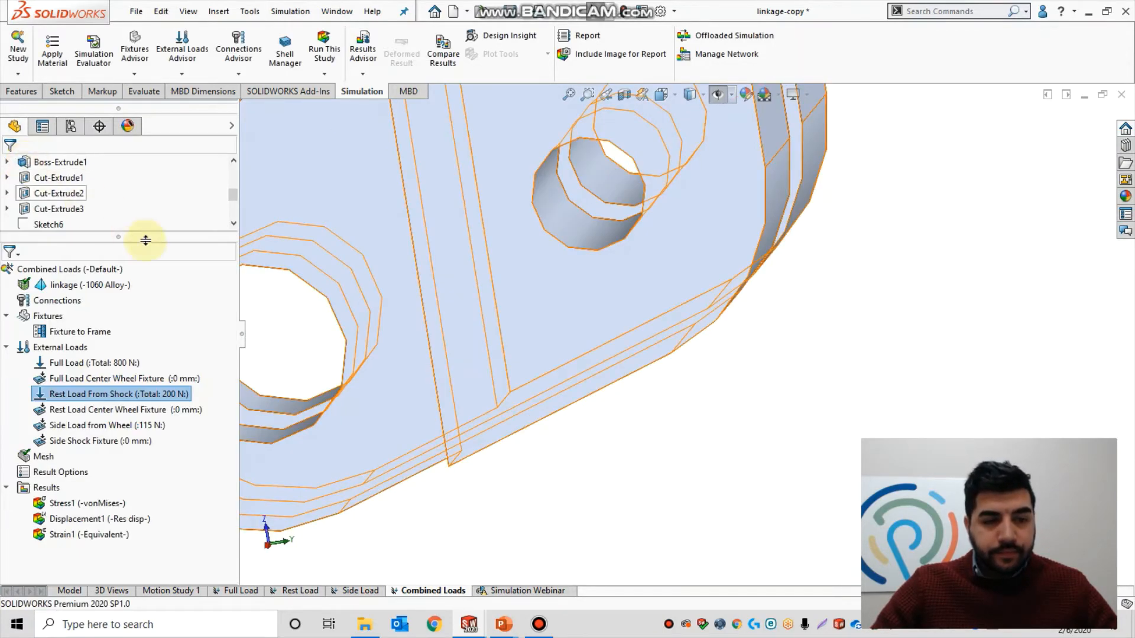
- Review the Rest Load Center Wheel Fixture definition and its remote connection to the resting wheel location, and exit without changes
left_click(132, 412)
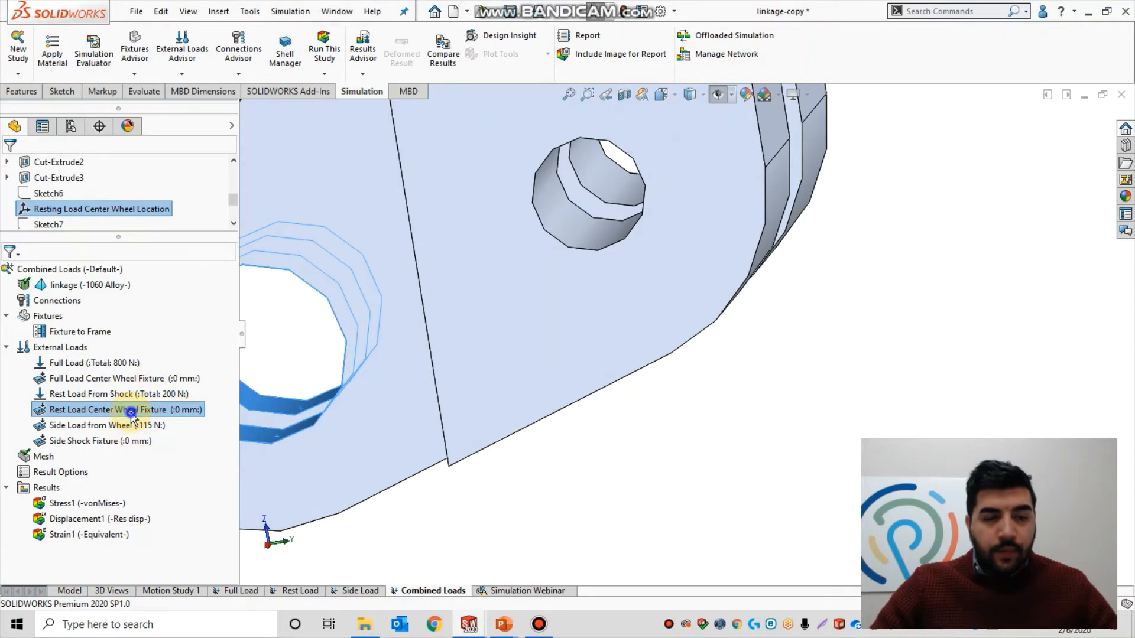
right_click(132, 413)
left_click(180, 423)
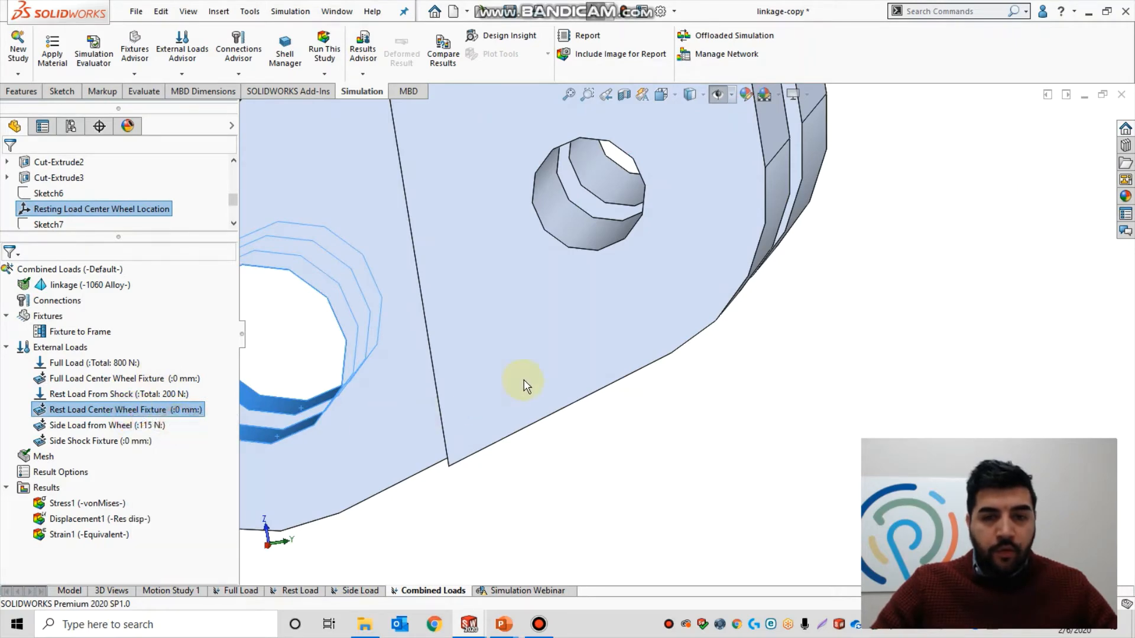
scroll(546, 415, "up", 12)
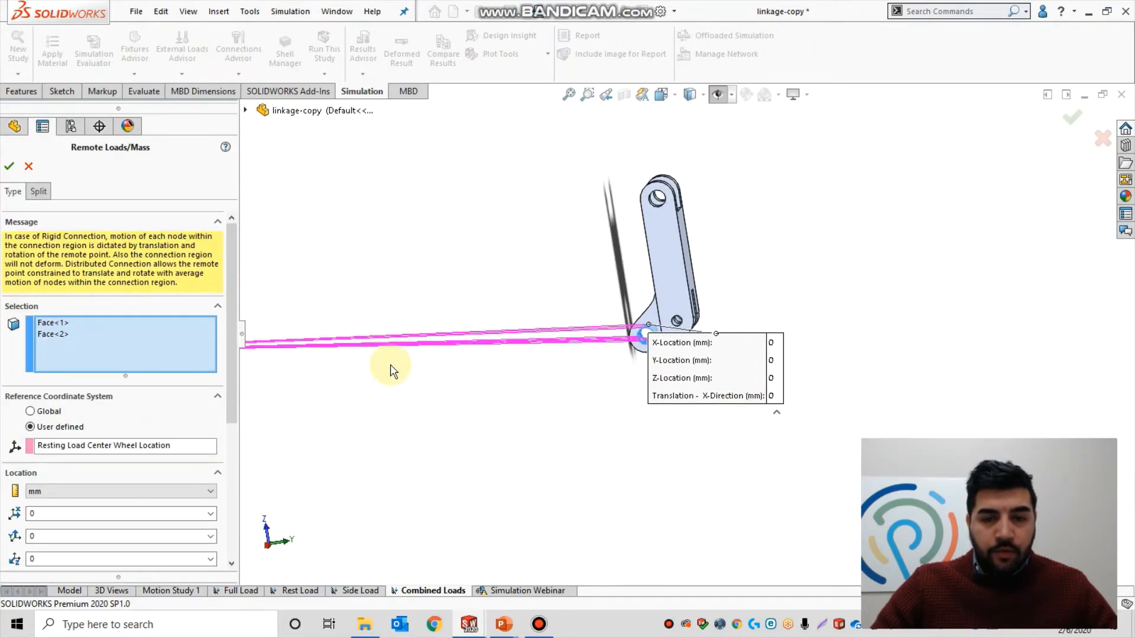
scroll(463, 380, "down", 6)
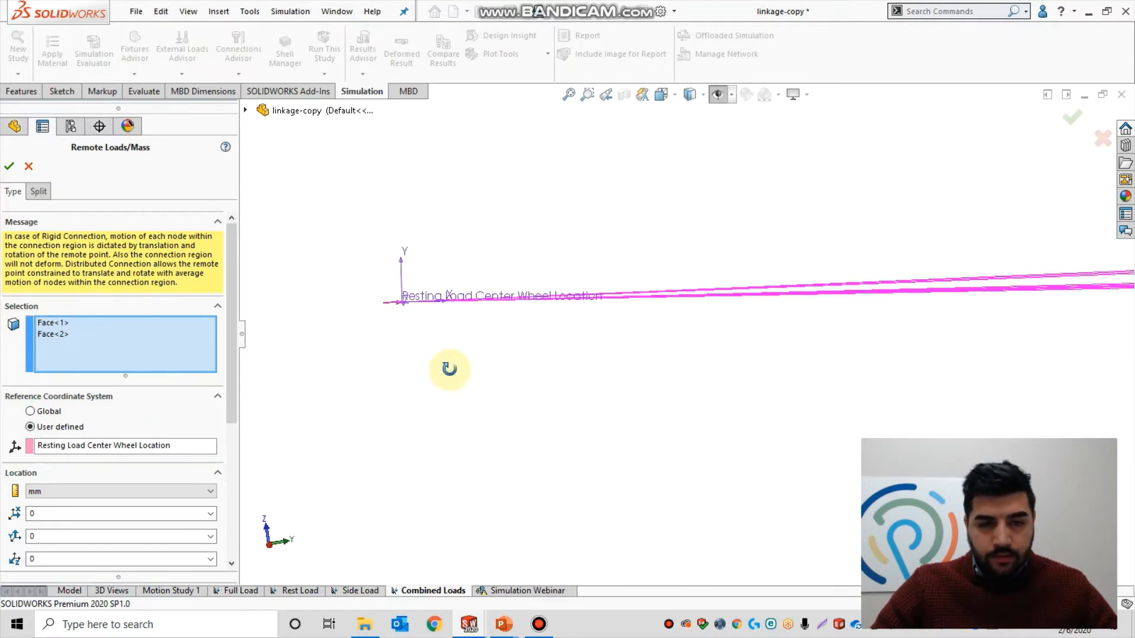
scroll(717, 360, "up", 2)
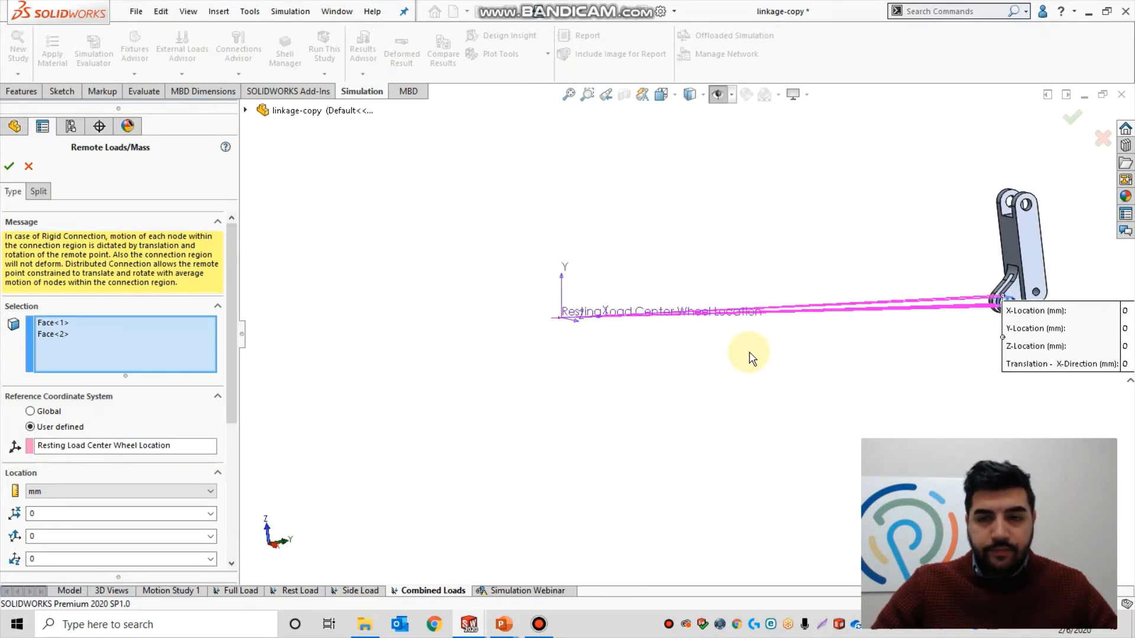
scroll(781, 330, "down", 2)
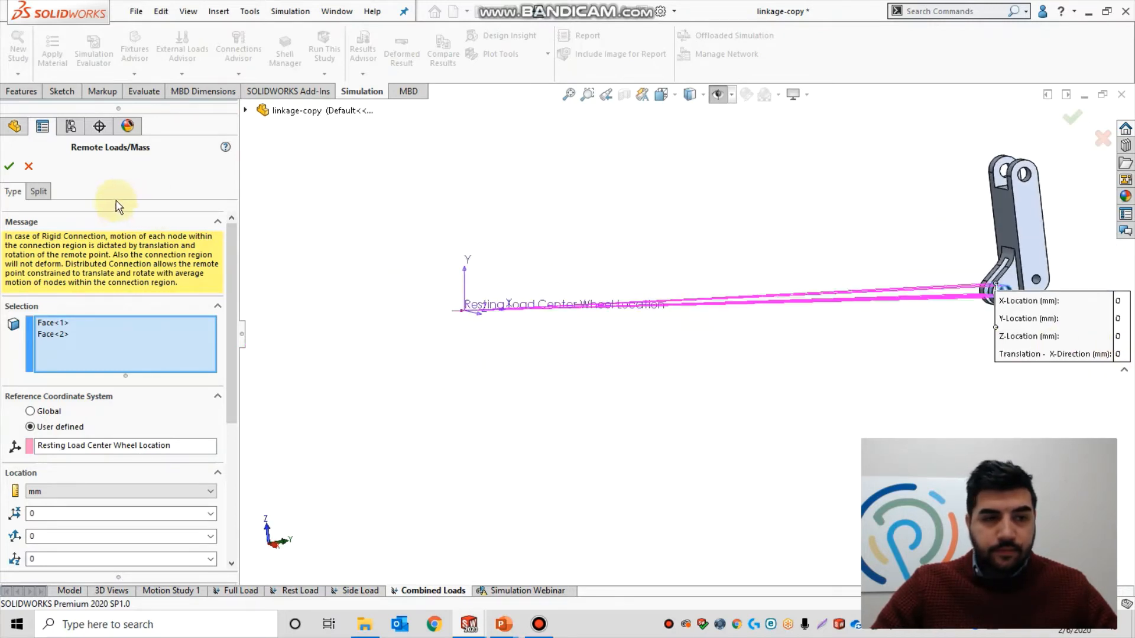
left_click(29, 166)
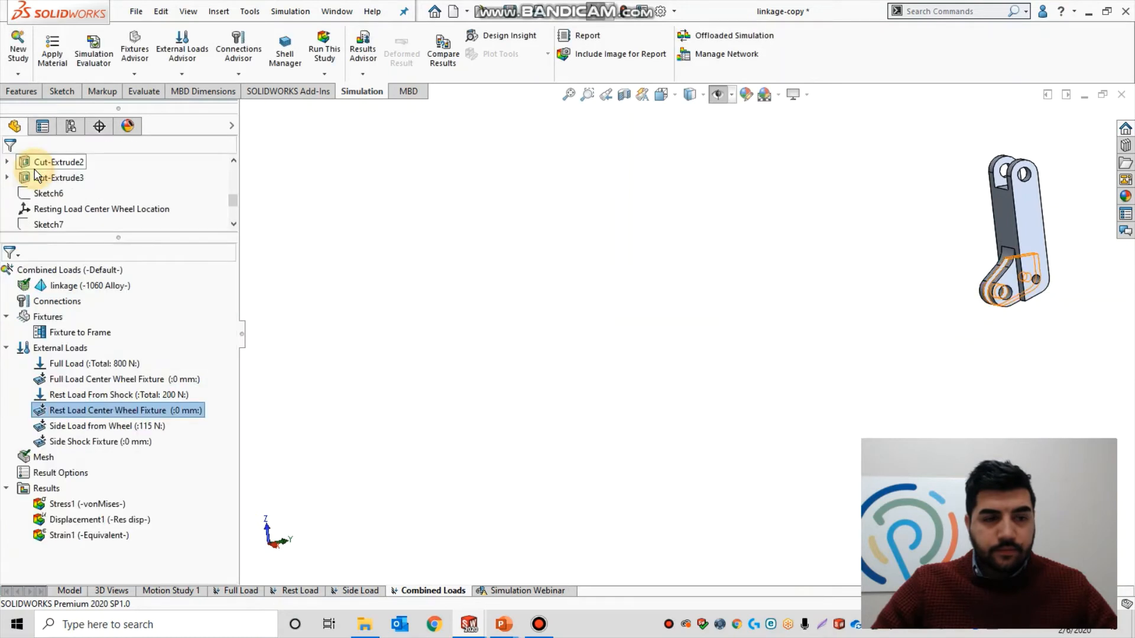
- Review the Side Load from Wheel definition and its remote connection to the full-load wheel location, and exit without changes
right_click(124, 429)
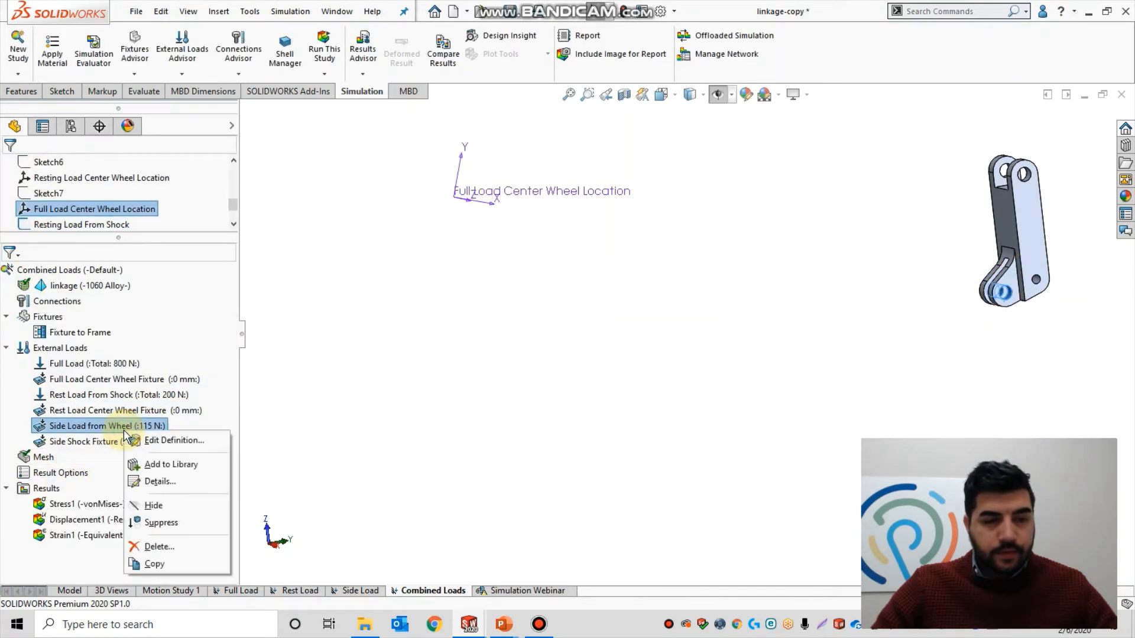
left_click(144, 439)
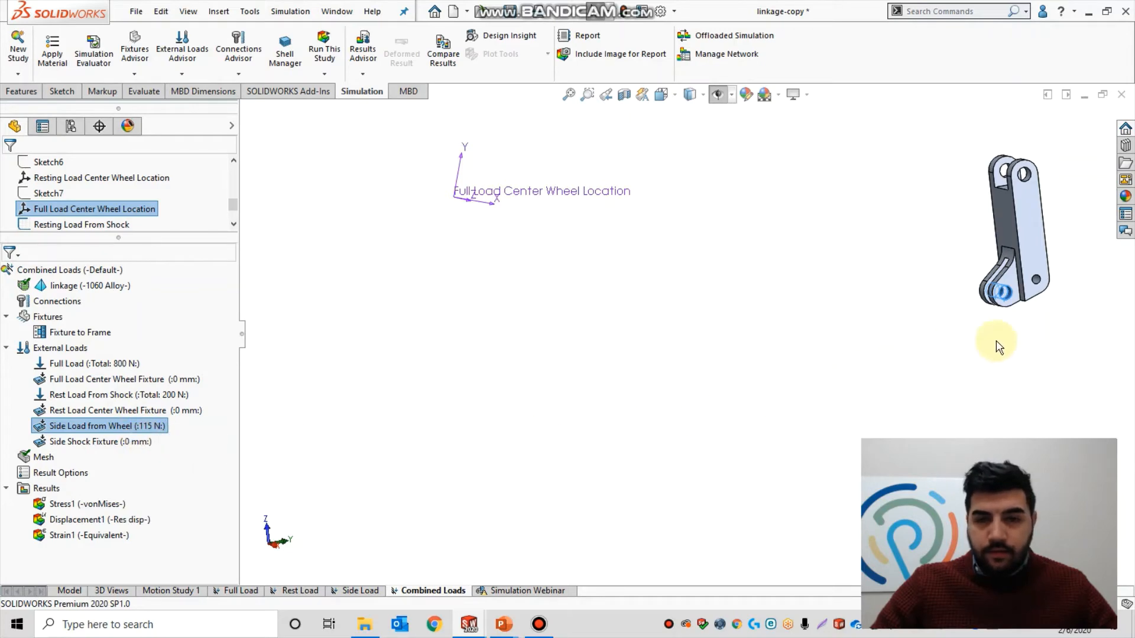
scroll(962, 377, "down", 3)
scroll(909, 299, "up", 1)
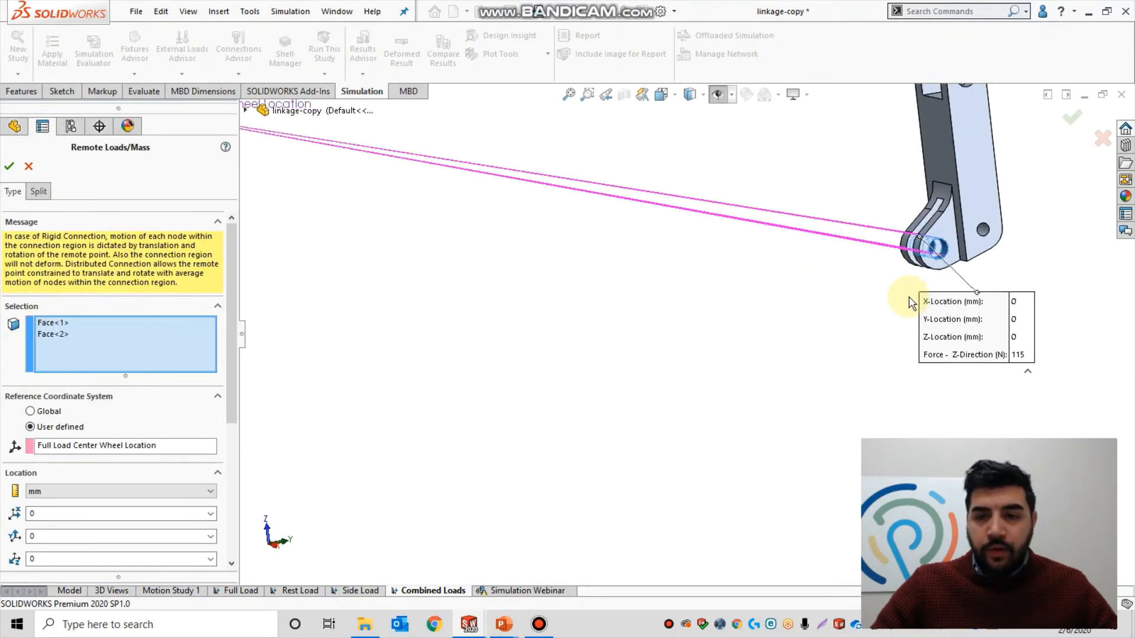
middle_click_drag(913, 306, 938, 363)
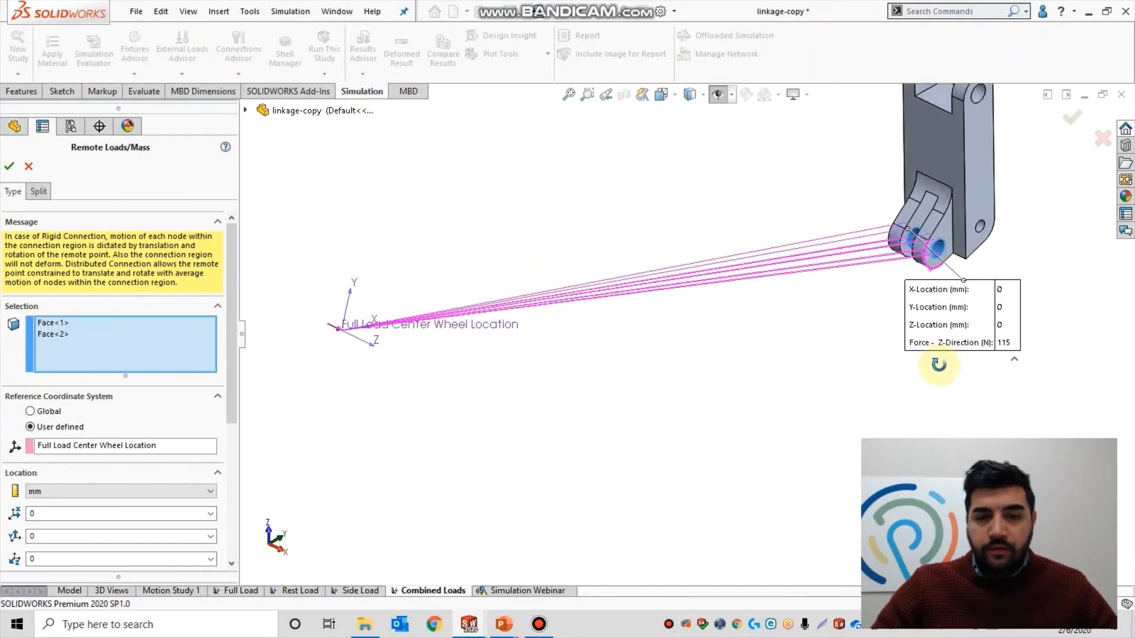
left_click(30, 167)
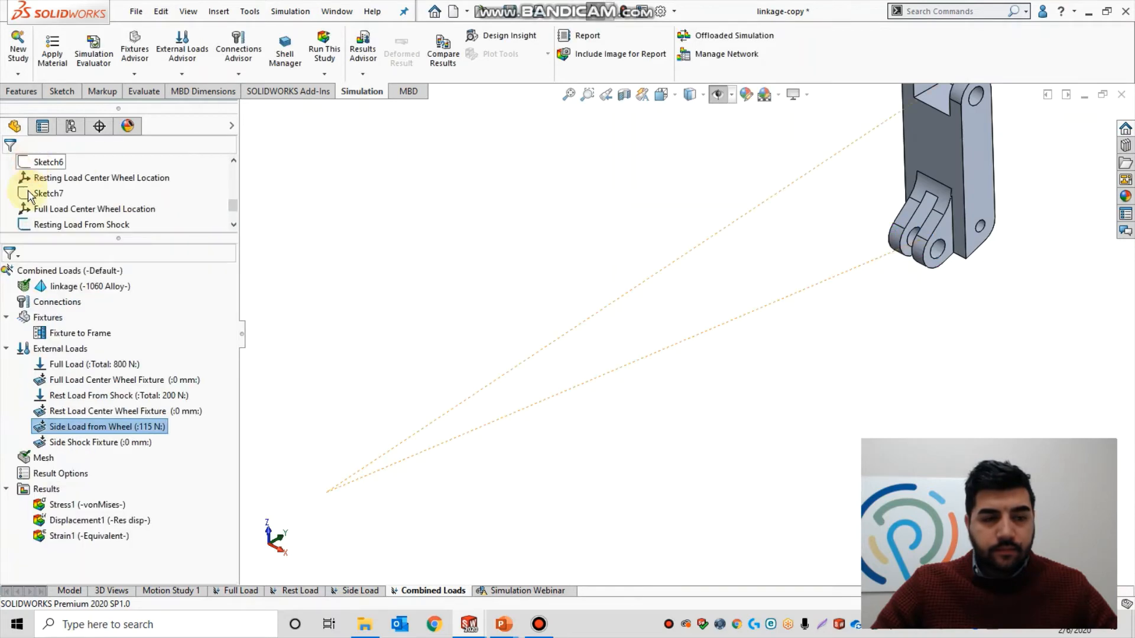
- Inspect the Side Shock Fixture definition and its remote connection to Coordinate System1, and close it unchanged
left_click(102, 443)
right_click(103, 448)
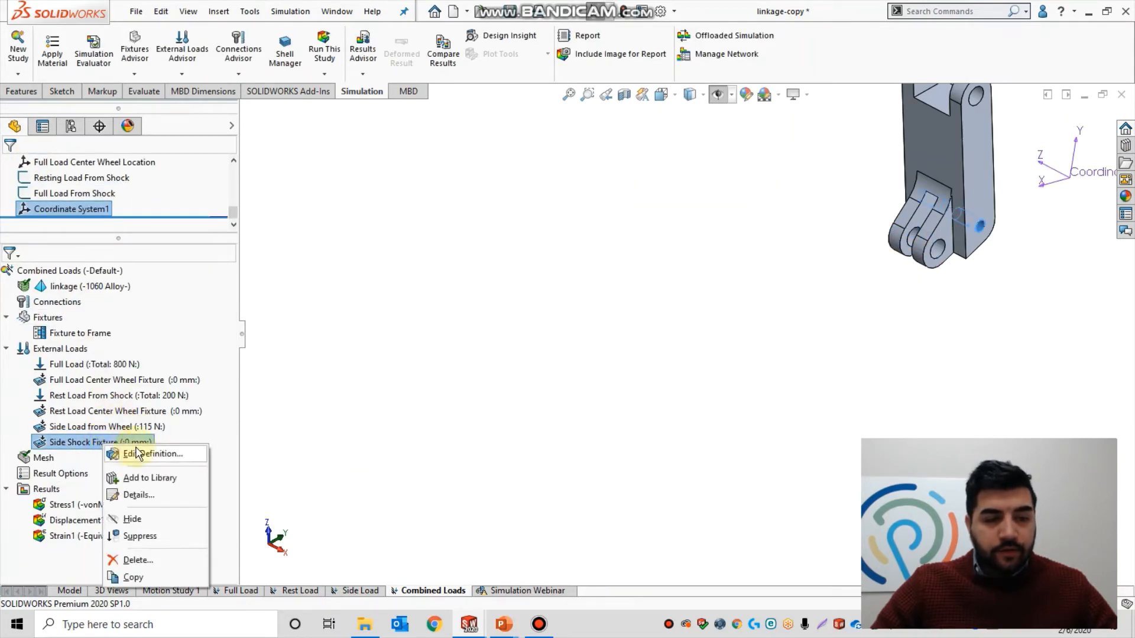
left_click(139, 456)
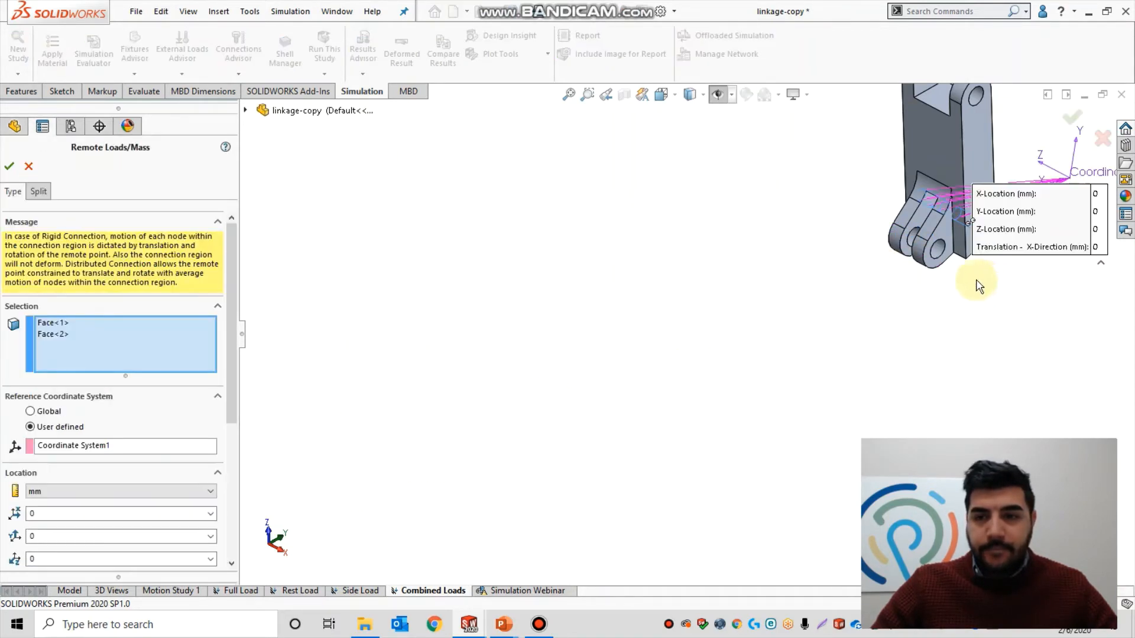
left_click_drag(903, 312, 999, 367)
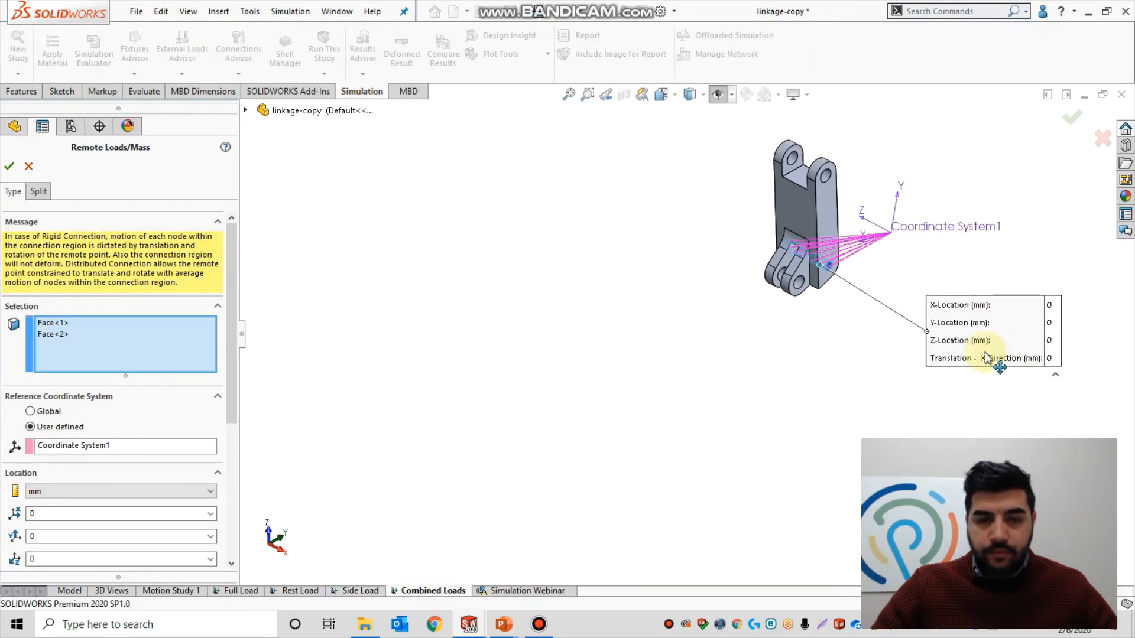
mouse_move(231, 243)
left_mouse_down()
mouse_move(228, 366)
mouse_move(228, 227)
left_mouse_up()
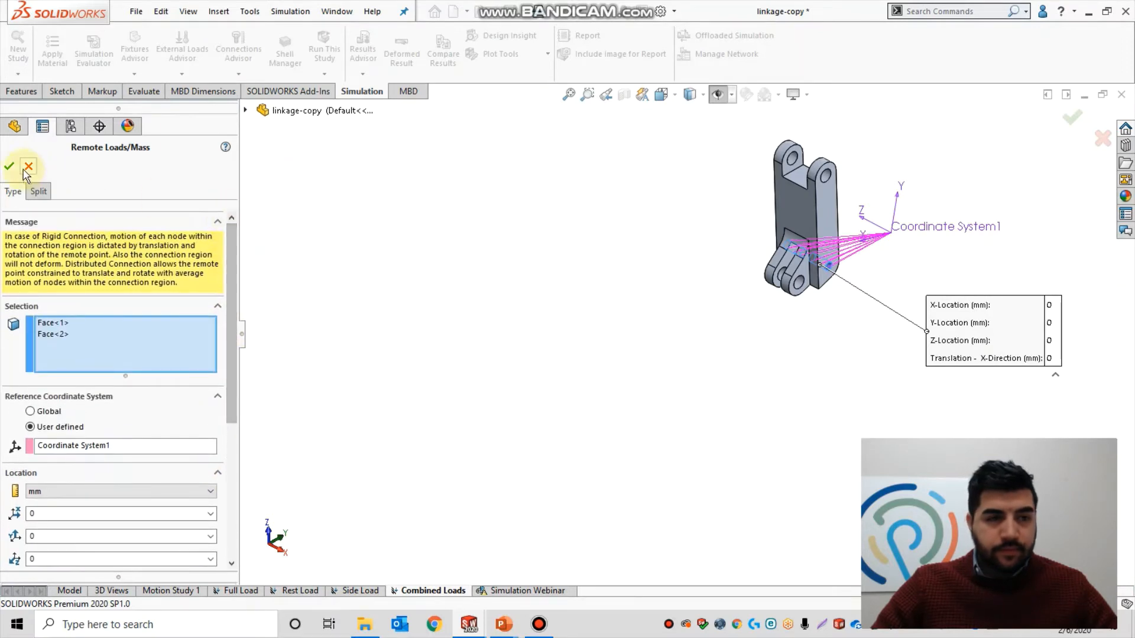
left_click(29, 165)
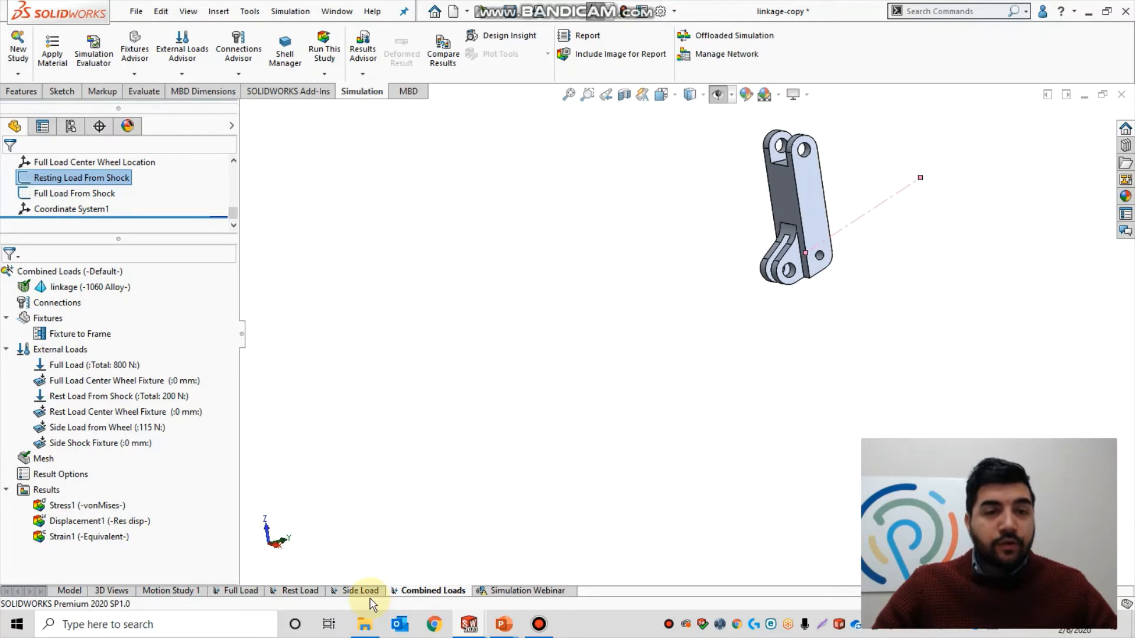
scroll(816, 466, "up", 2)
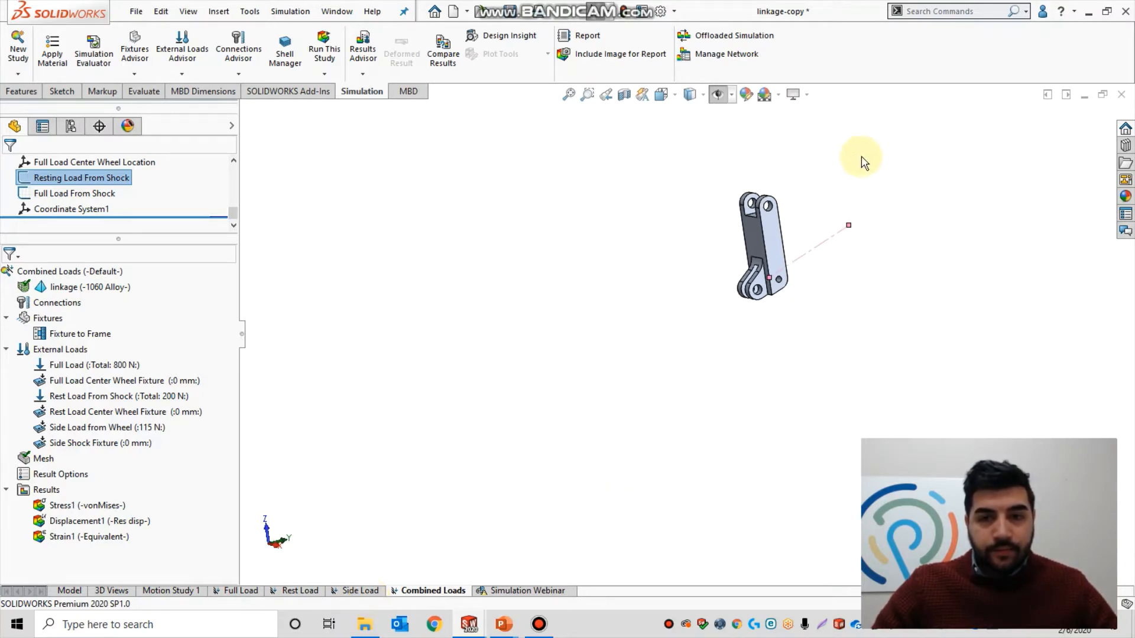
scroll(860, 180, "down", 3)
left_click(849, 329)
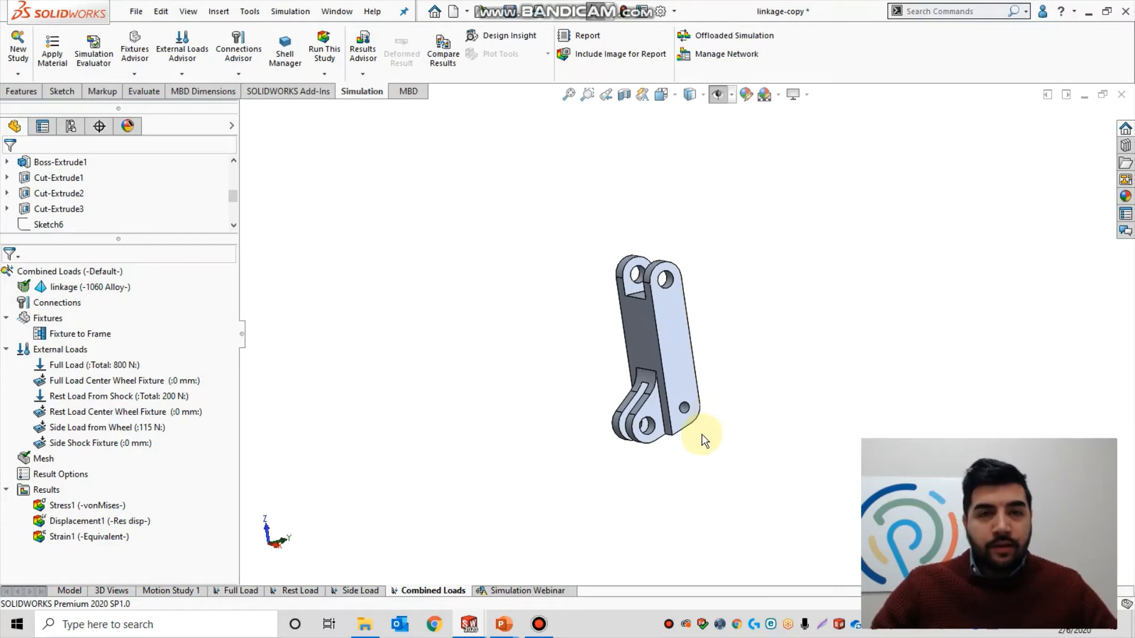
left_click(323, 74)
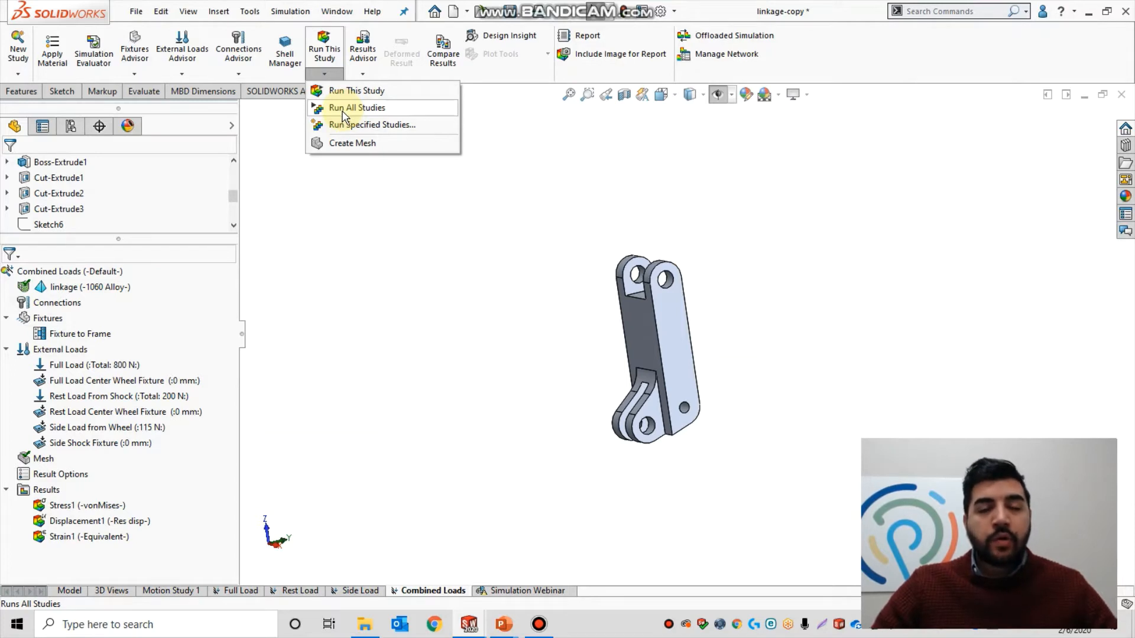
left_click(460, 232)
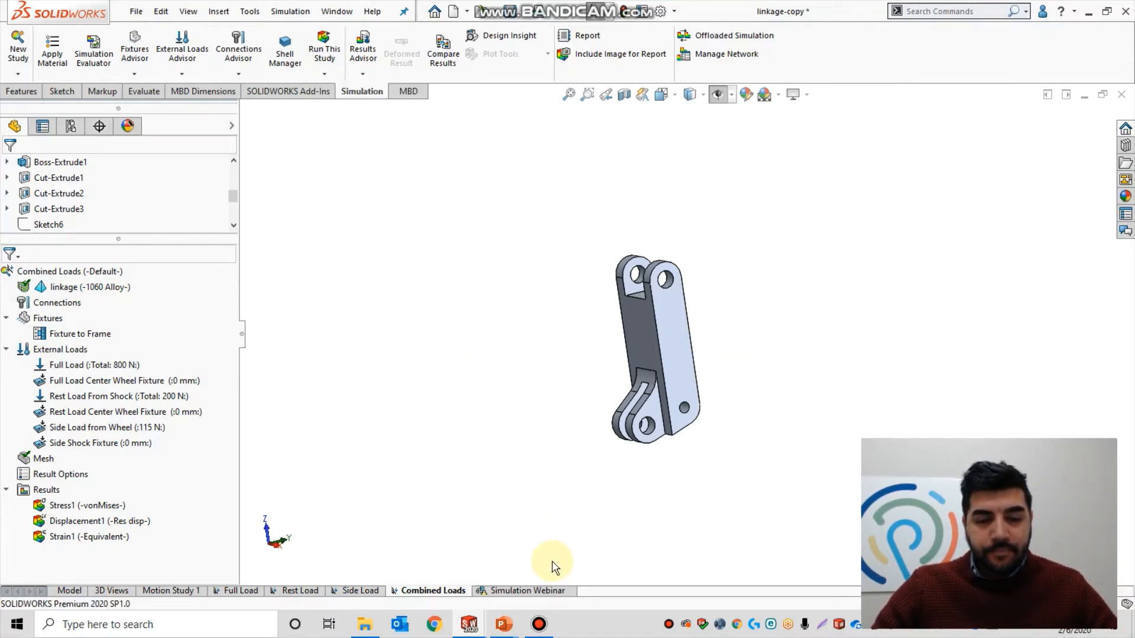
- In the Simulation Webinar study, choose the Minimize Mass goal and add a displacement constraint with a factor of 1.3
left_click(556, 591)
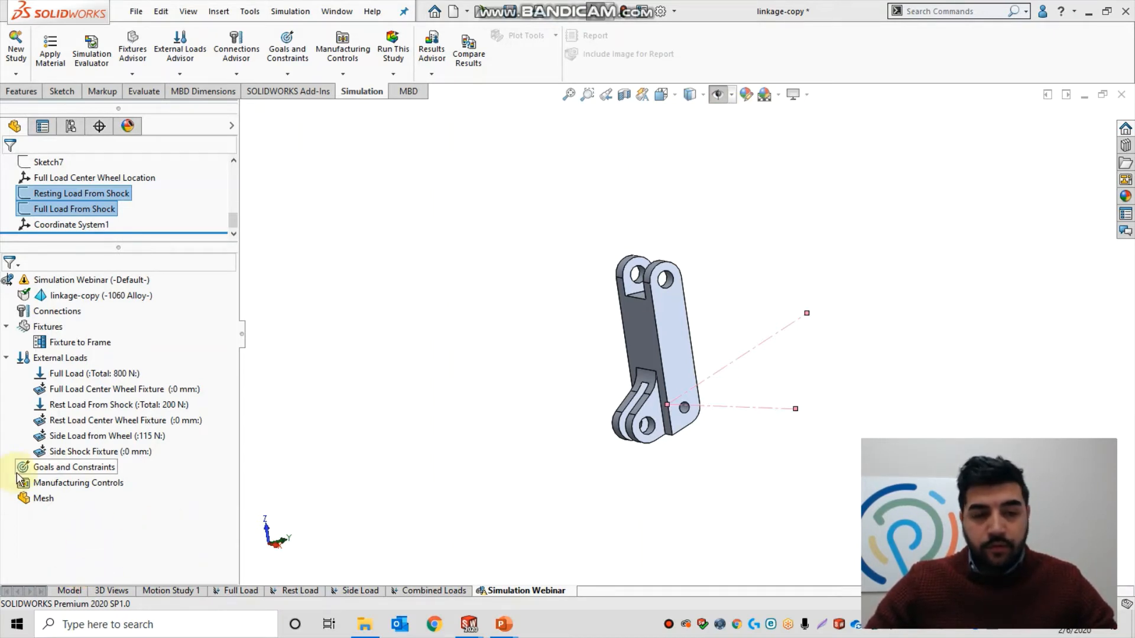
right_click(90, 470)
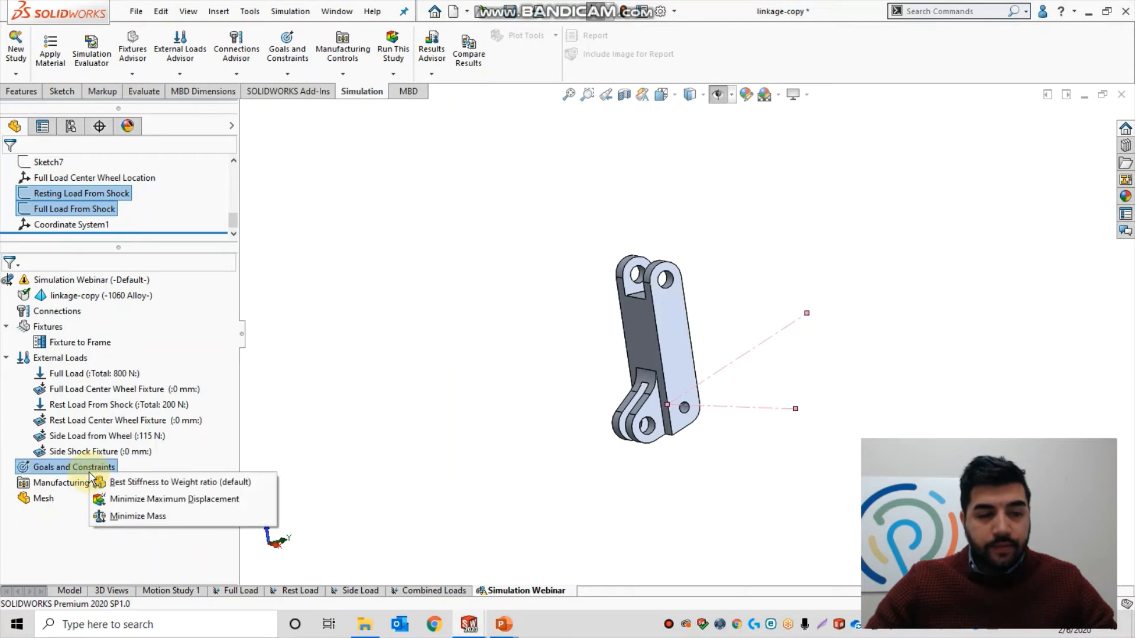
left_click(131, 519)
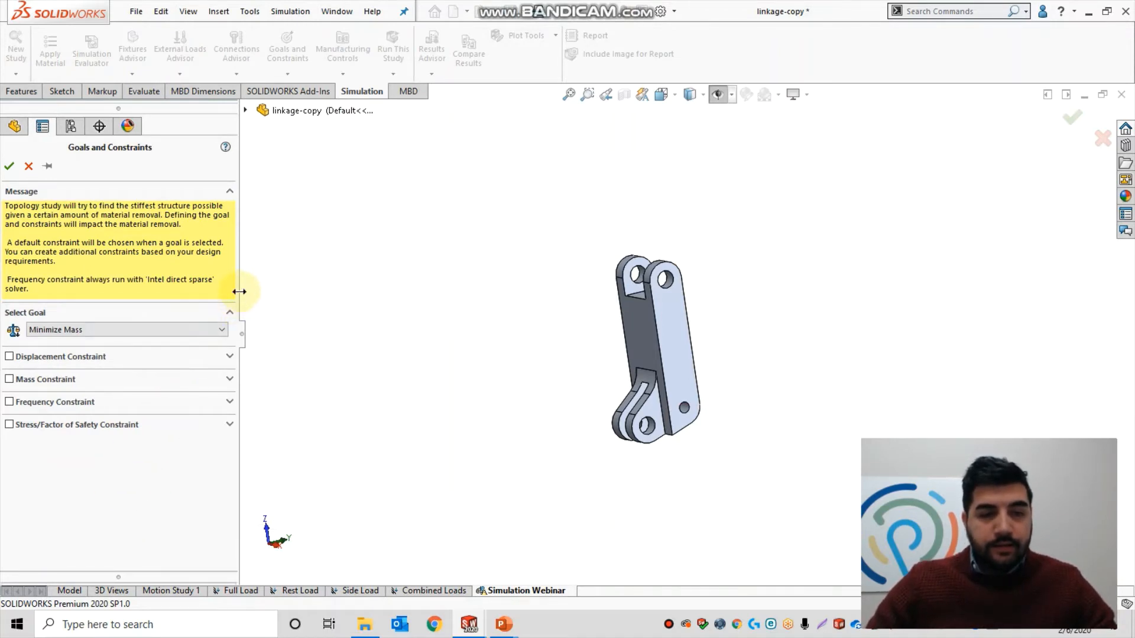
left_click(10, 357)
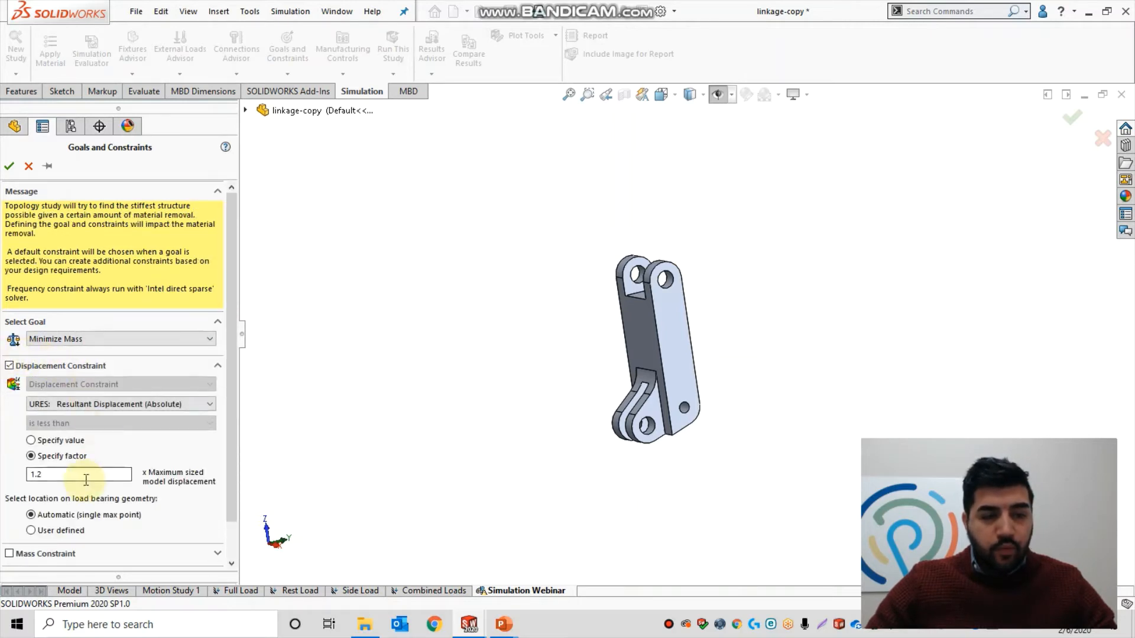
left_click_drag(83, 474, 3, 475)
type("1")
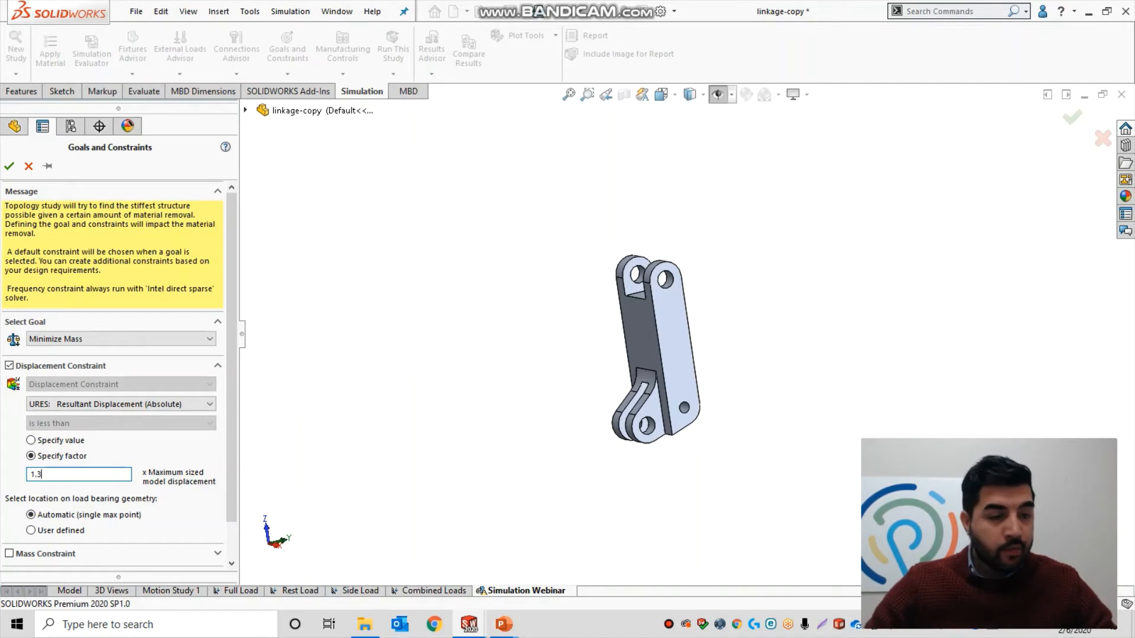
- Add a stress constraint limiting von Mises stress to 90% of the material yield strength
left_click_drag(228, 242, 241, 329)
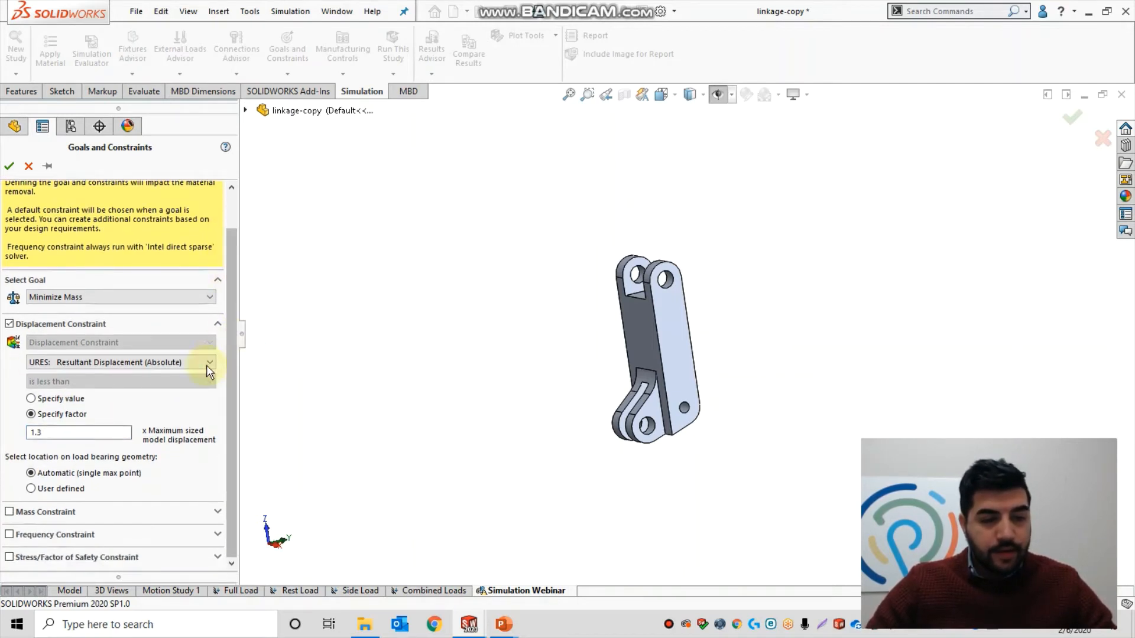
left_click(9, 558)
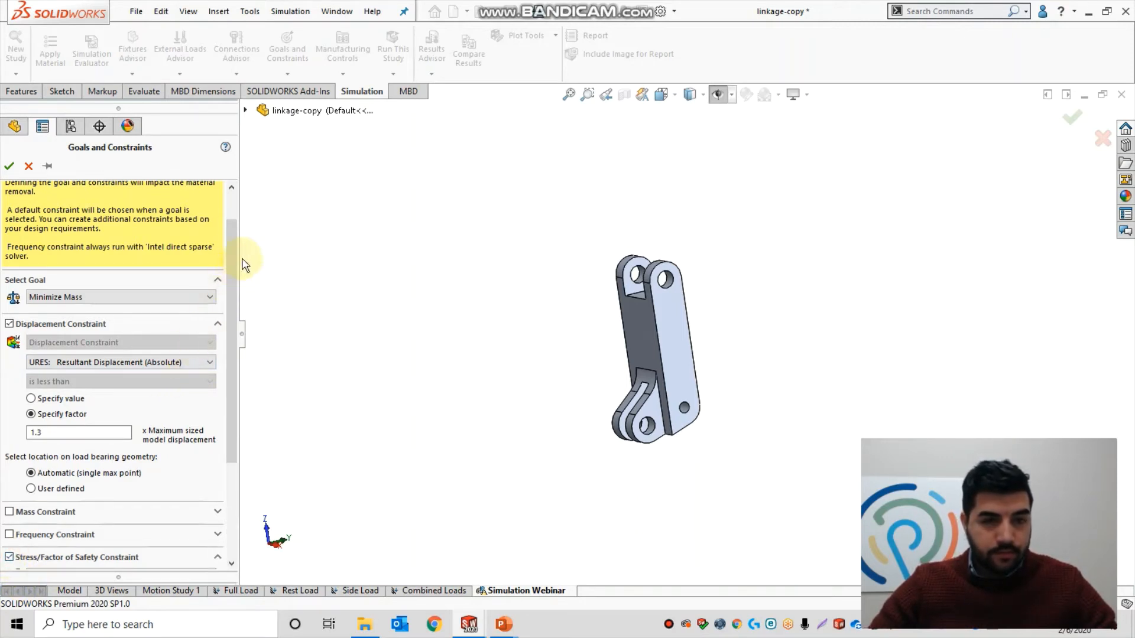
scroll(215, 349, "down", 4)
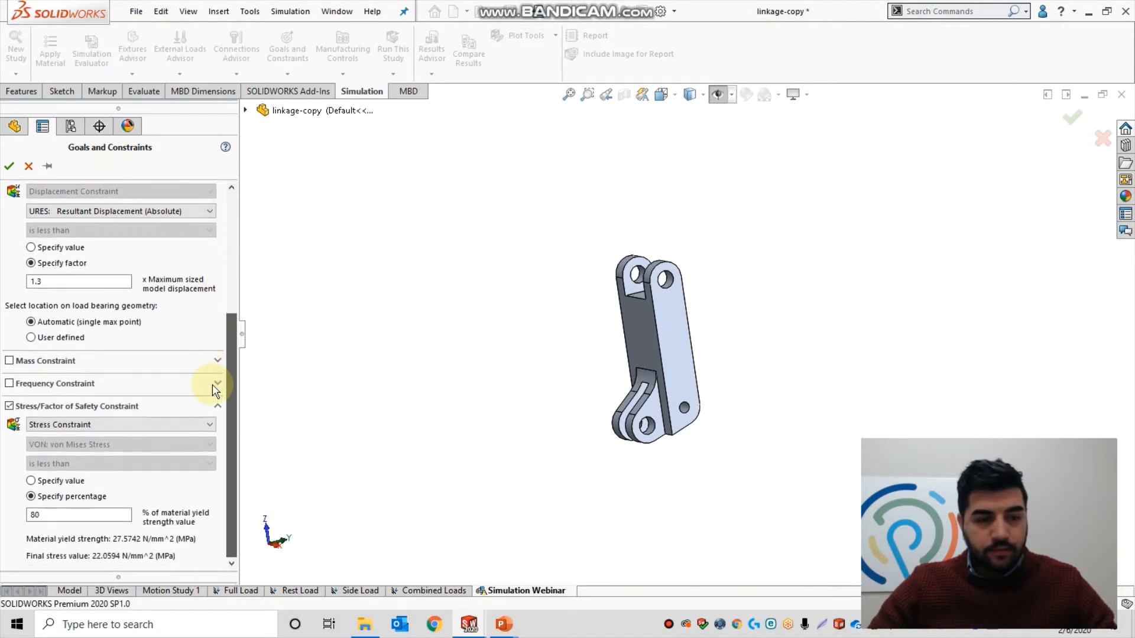
left_click(72, 516)
left_click_drag(53, 519, 8, 526)
type("9")
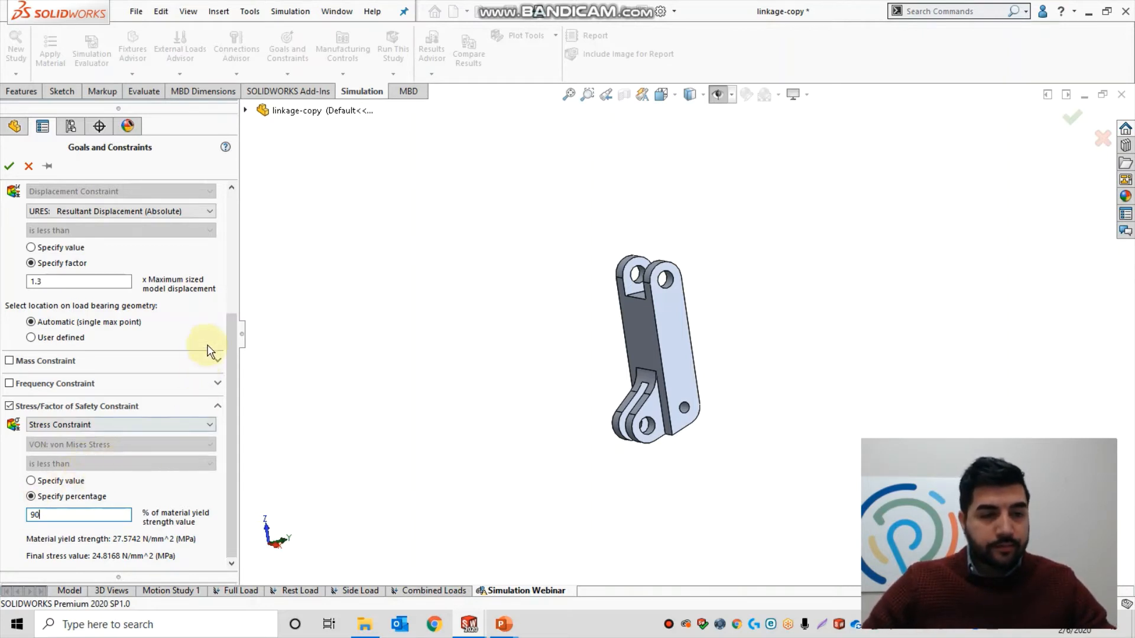
- Add a mass constraint that reduces the part's mass by 50 percent, and apply the goals and constraints
left_click_drag(235, 321, 228, 230)
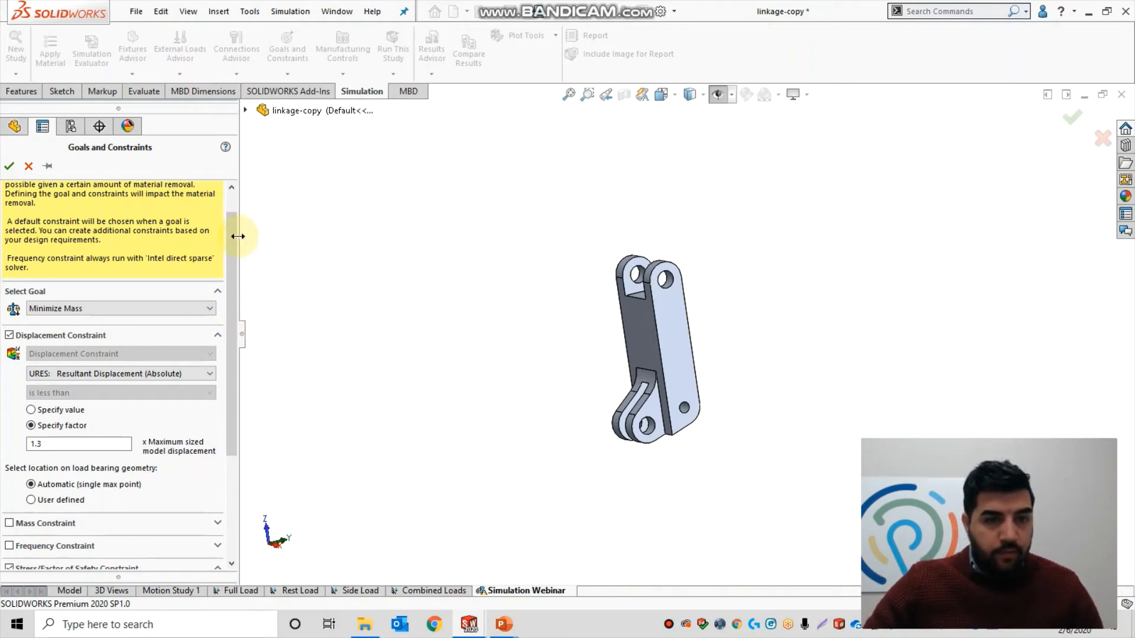
left_click_drag(234, 233, 208, 351)
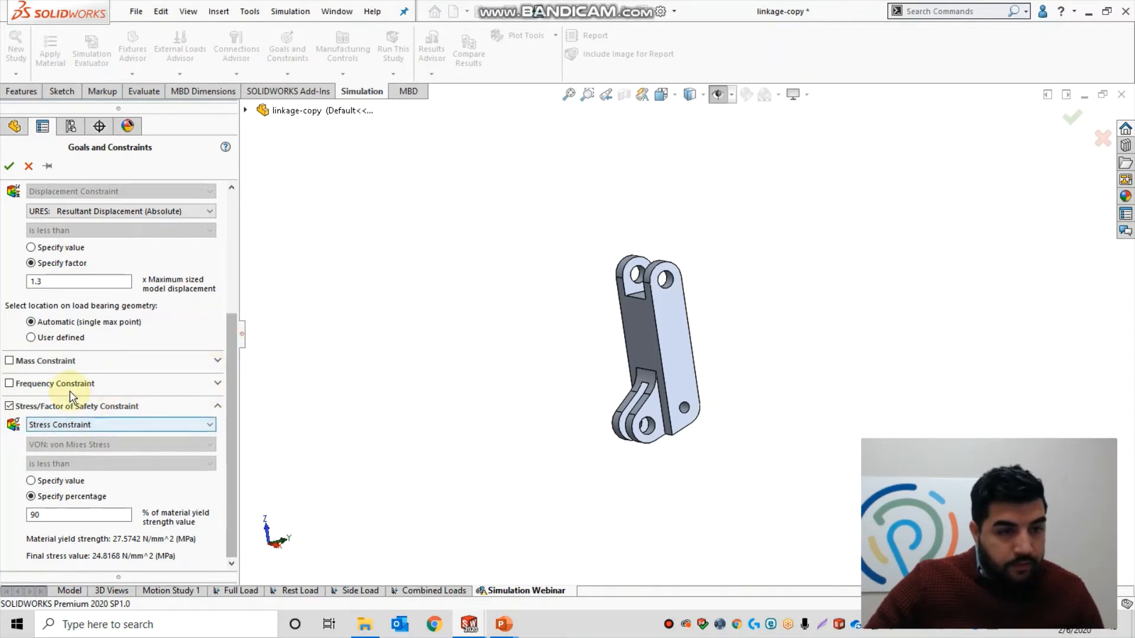
left_click(10, 361)
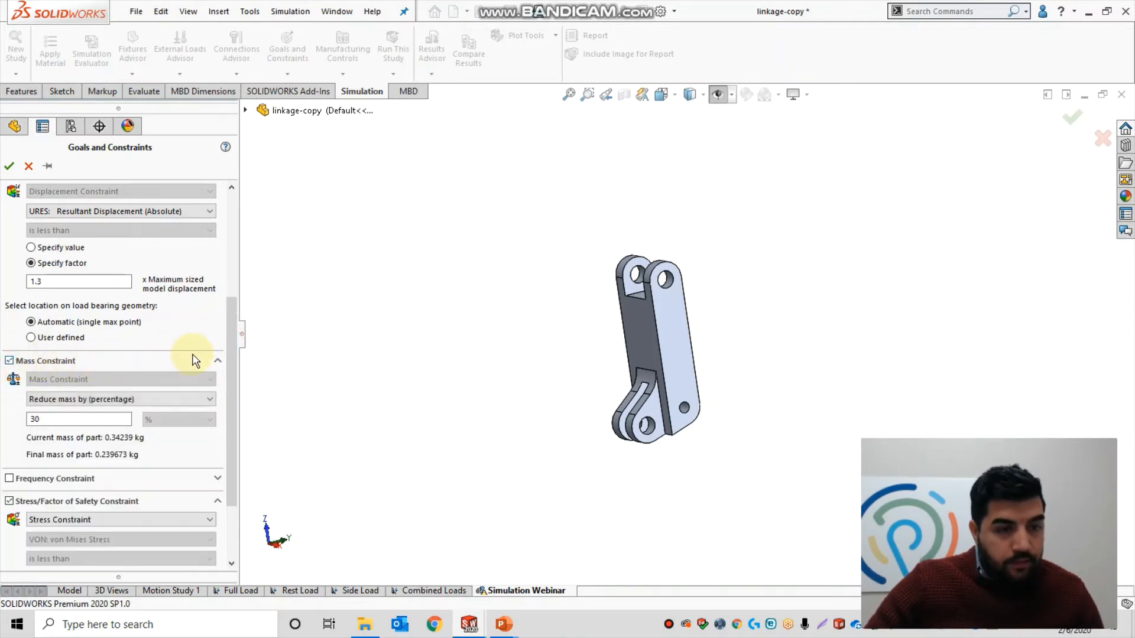
scroll(225, 378, "down", 3)
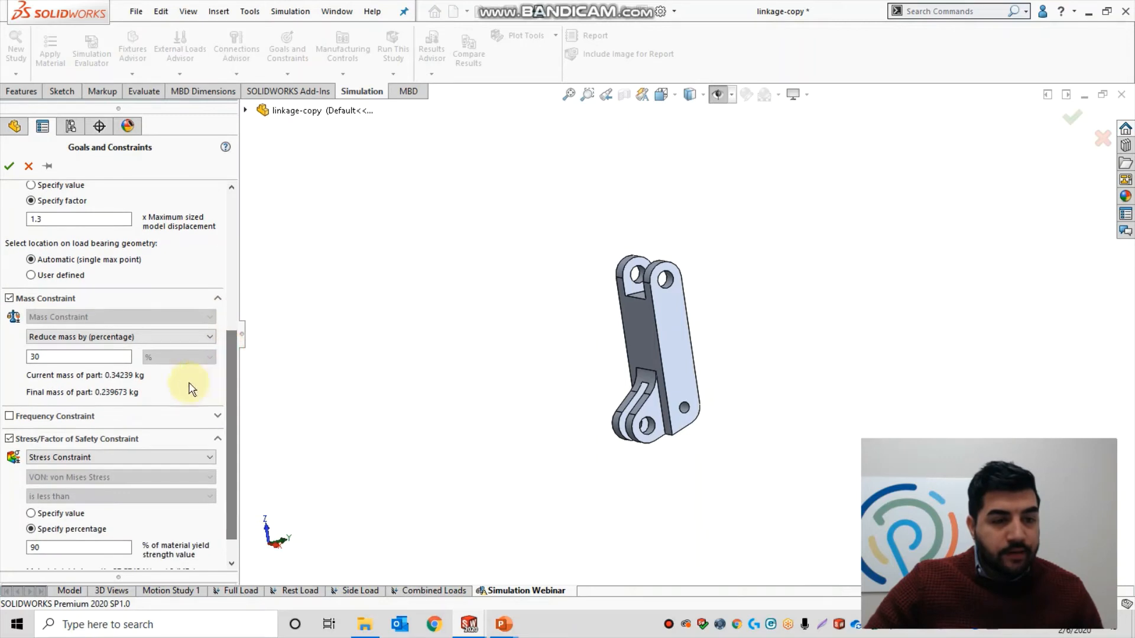
double_click(95, 356)
type("50")
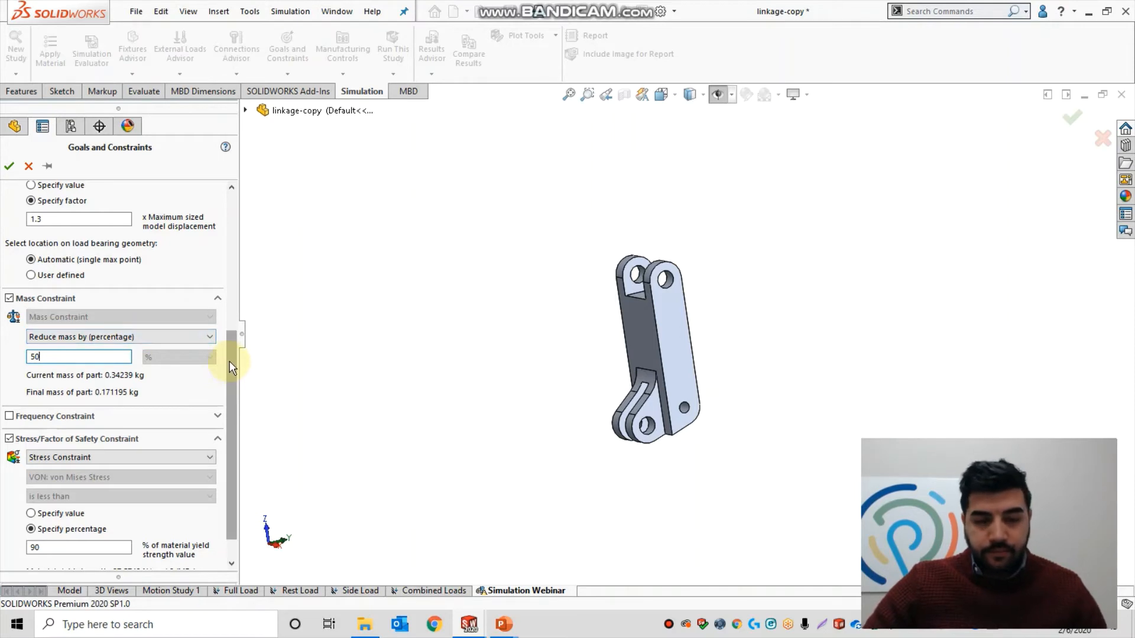
left_click_drag(229, 361, 223, 332)
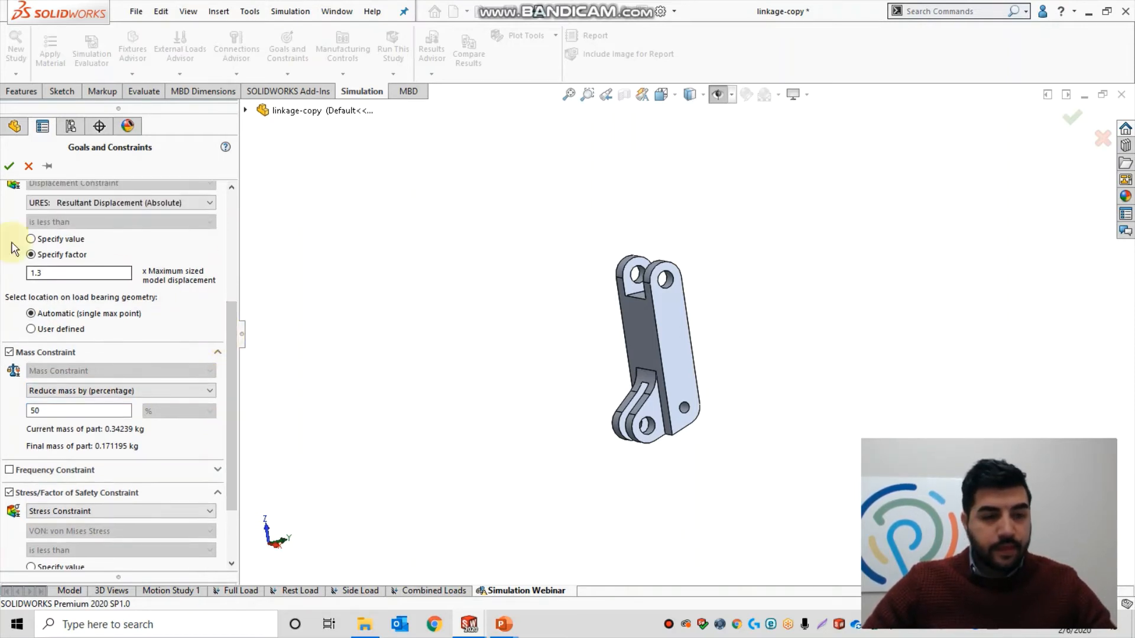
left_click(9, 166)
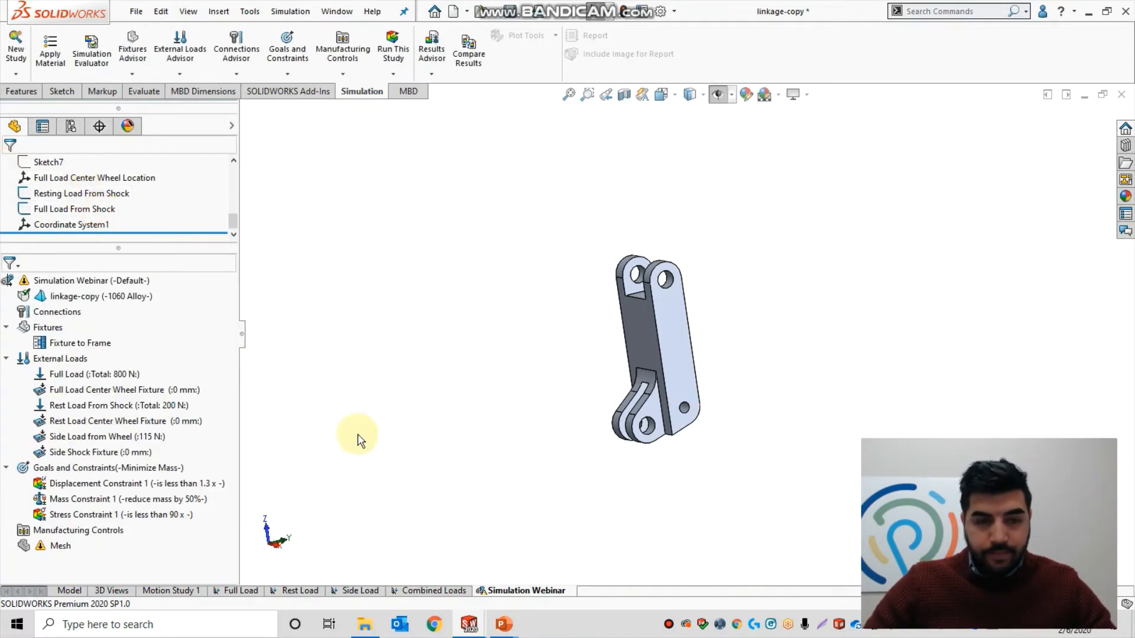
- Add a half symmetry manufacturing control to the study using the Right Plane as the symmetry plane
scroll(875, 450, "down", 1)
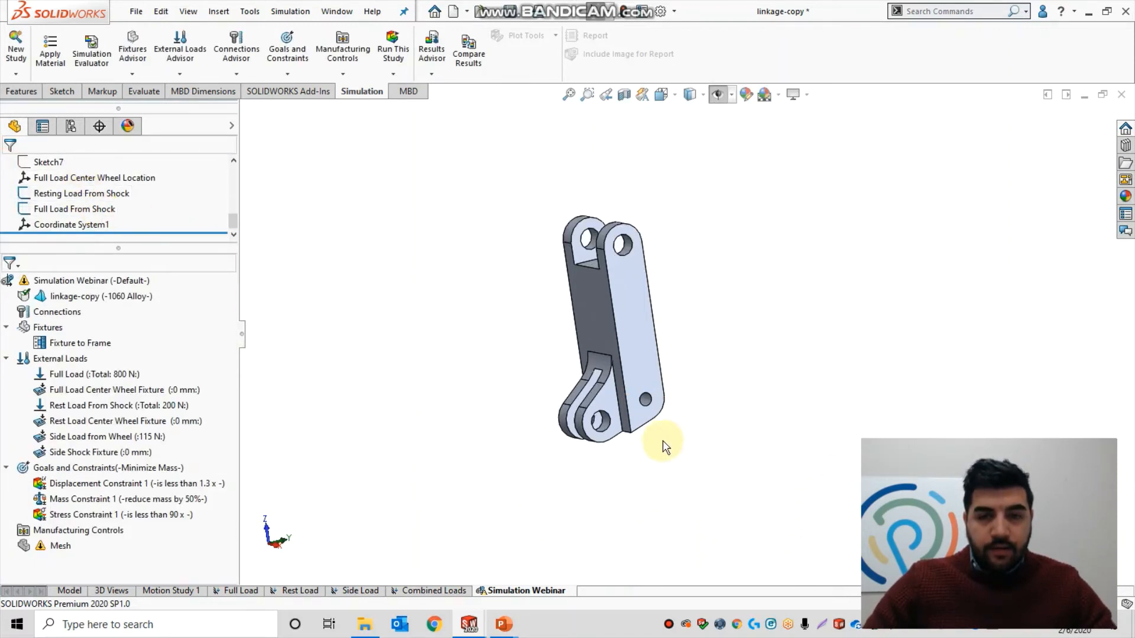
right_click(100, 535)
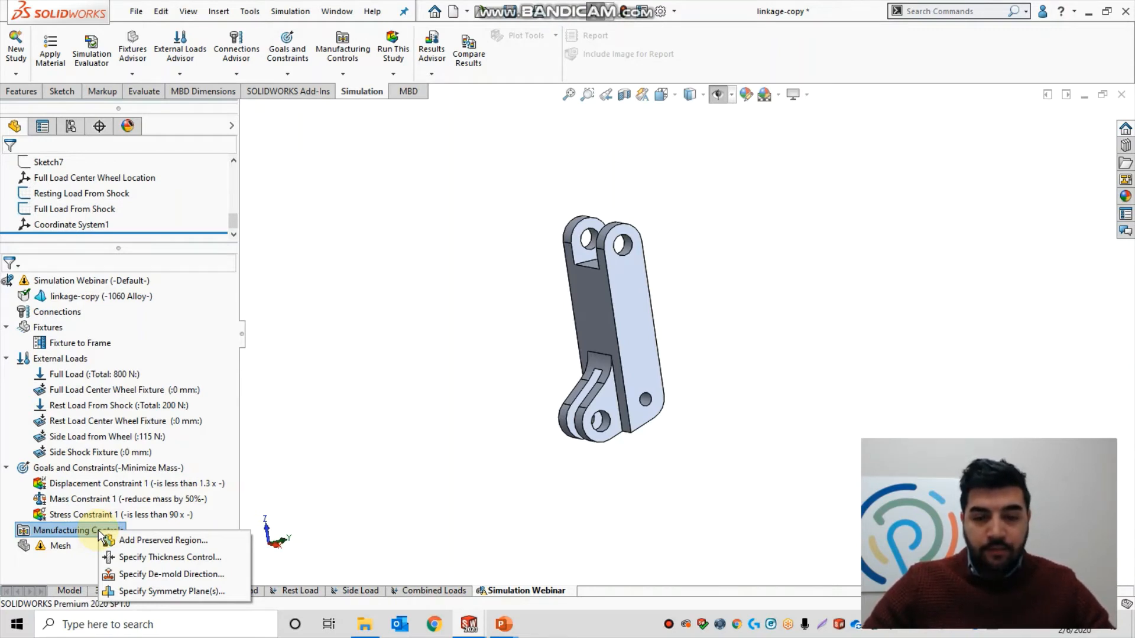
left_click(181, 595)
middle_click_drag(747, 292, 685, 371)
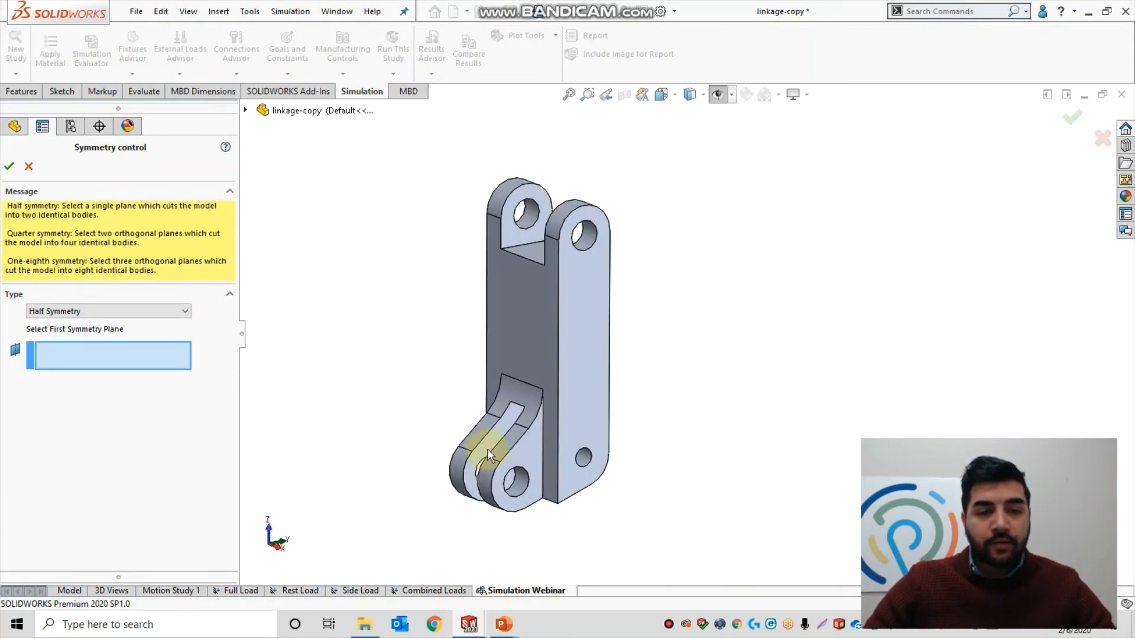
left_click(245, 110)
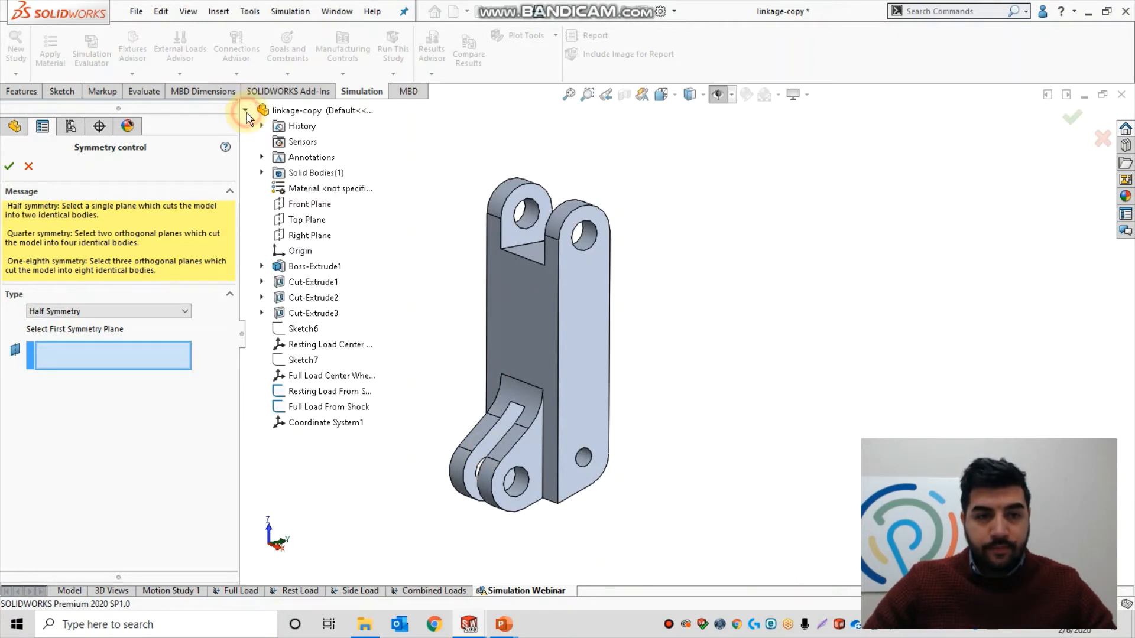
left_click(310, 235)
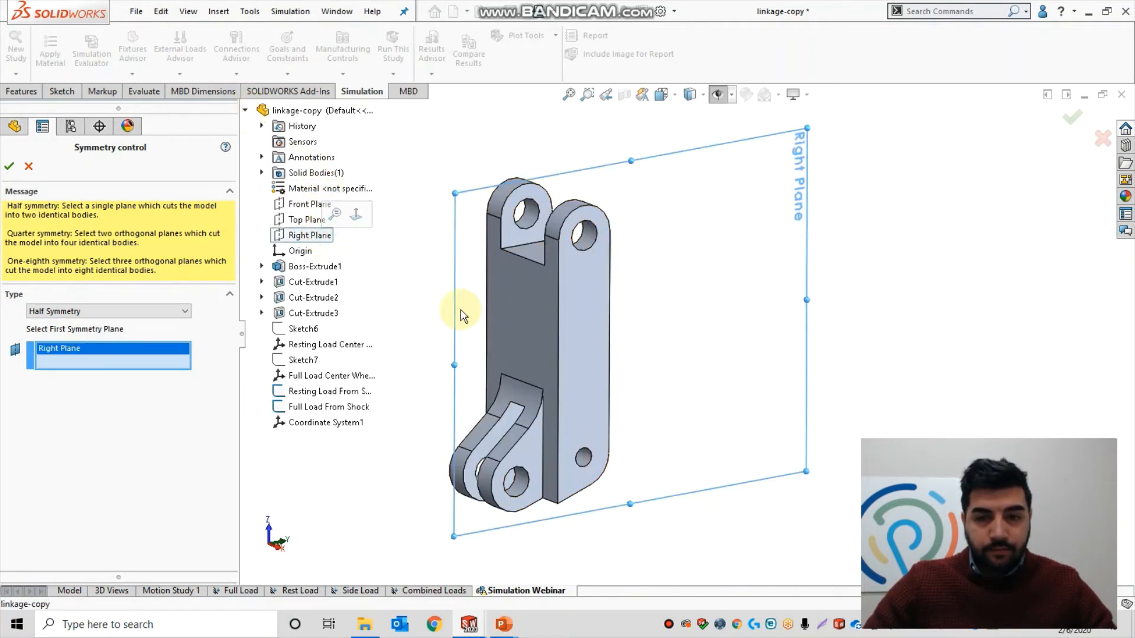
middle_click_drag(770, 403, 796, 352)
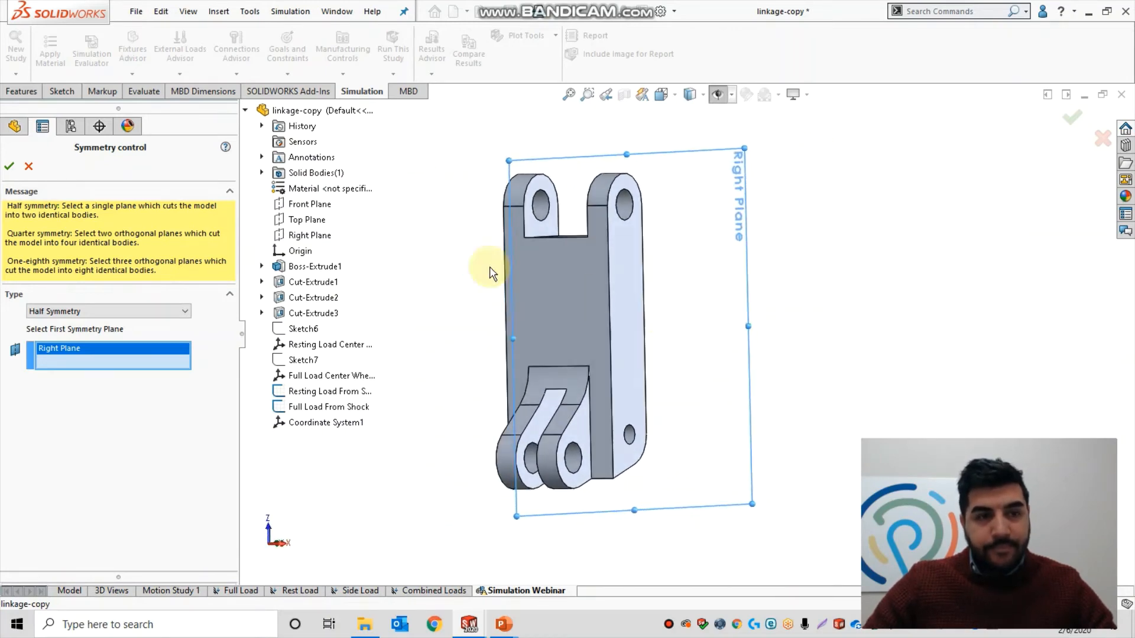
left_click(10, 168)
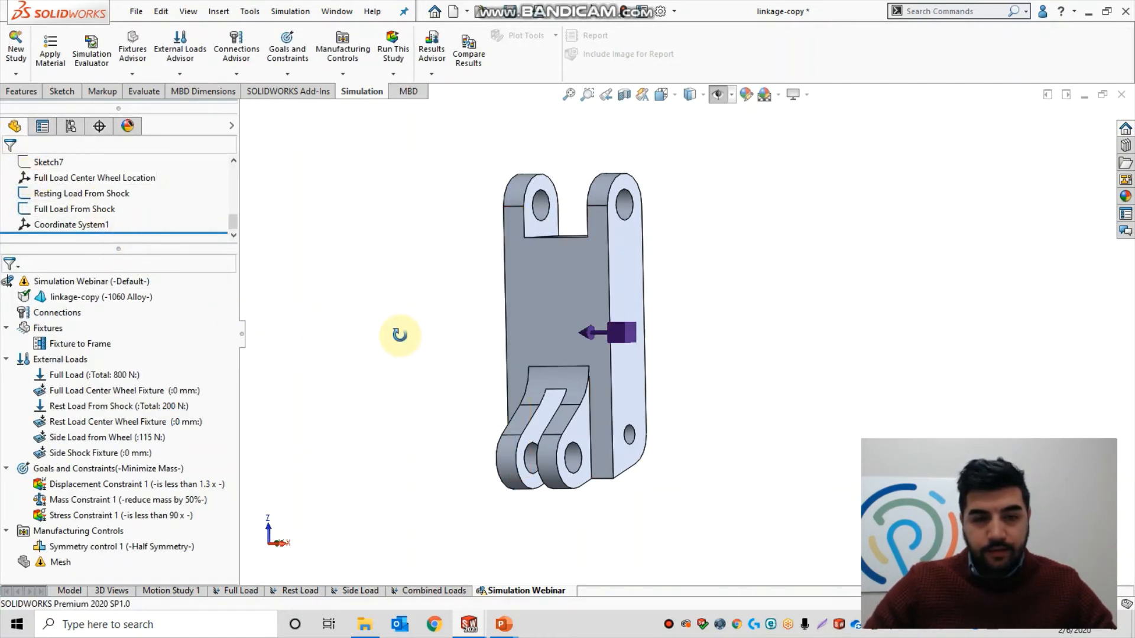
- Add a mid-plane, both-directions de-mold control with the inner side edge of the slot between the upper lugs as pull direction
middle_click_drag(400, 329, 396, 357)
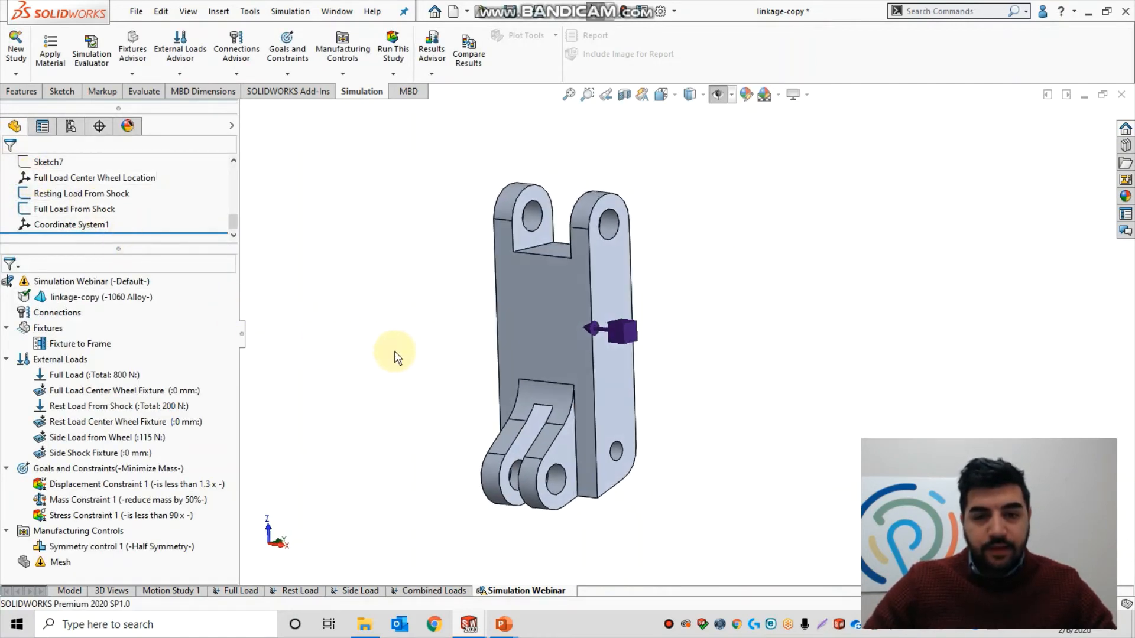
right_click(74, 532)
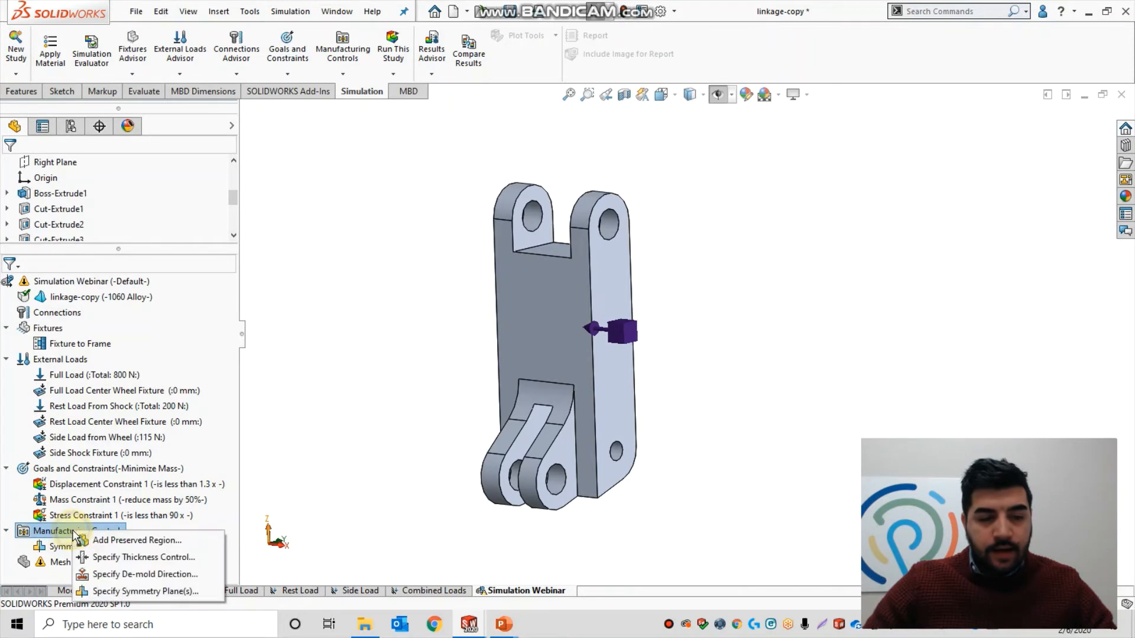
left_click(148, 575)
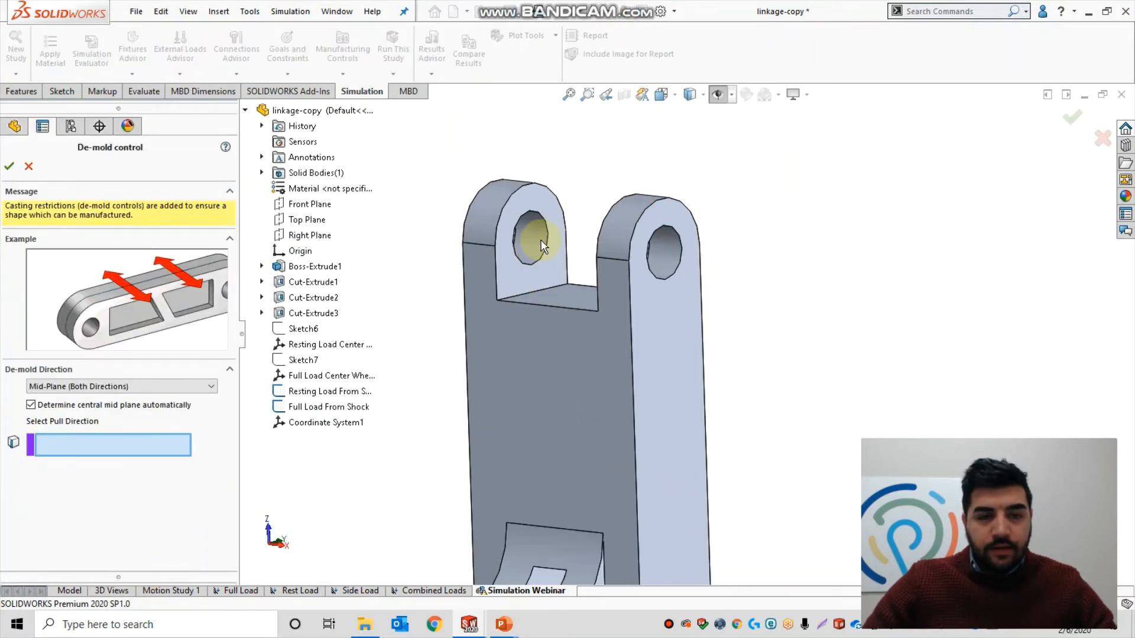
scroll(539, 295, "down", 5)
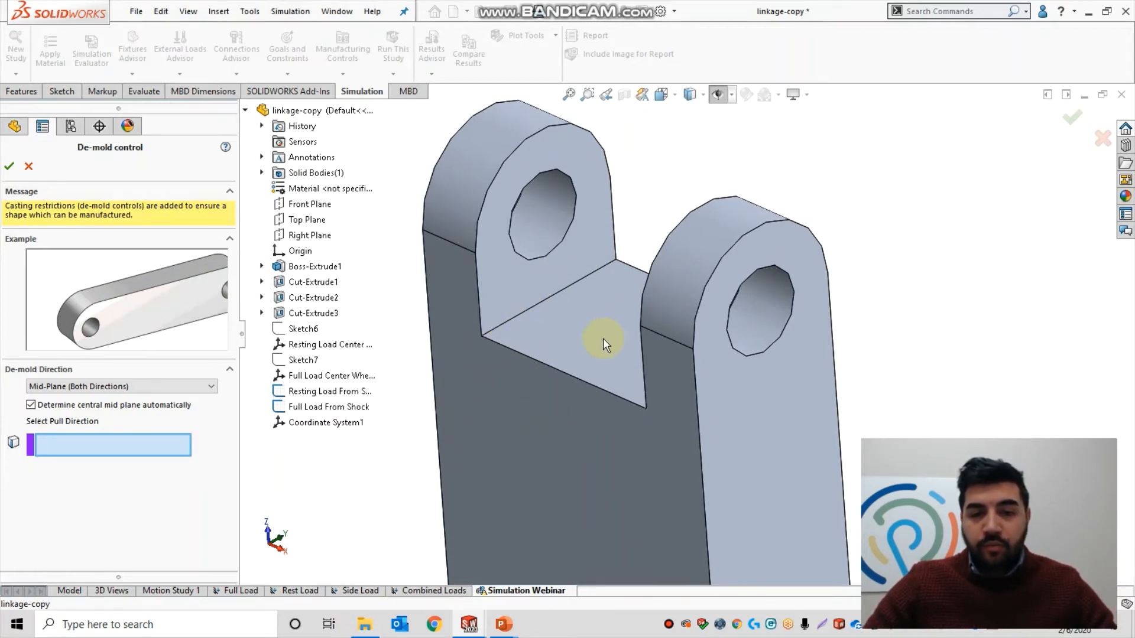
scroll(596, 339, "up", 3)
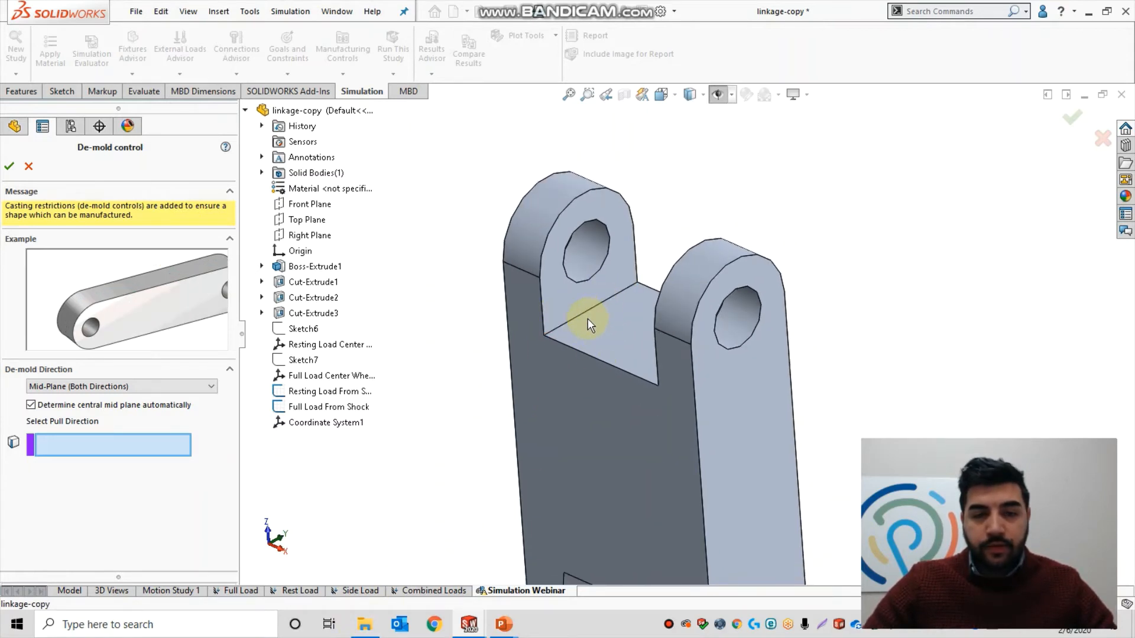
left_click(597, 306)
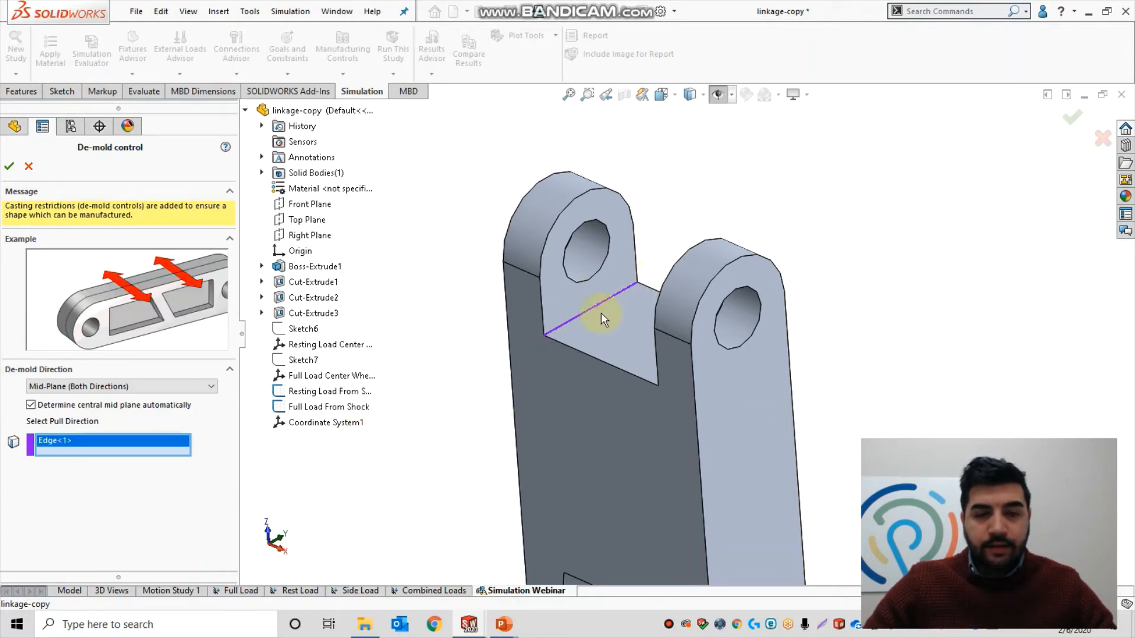
left_click(9, 168)
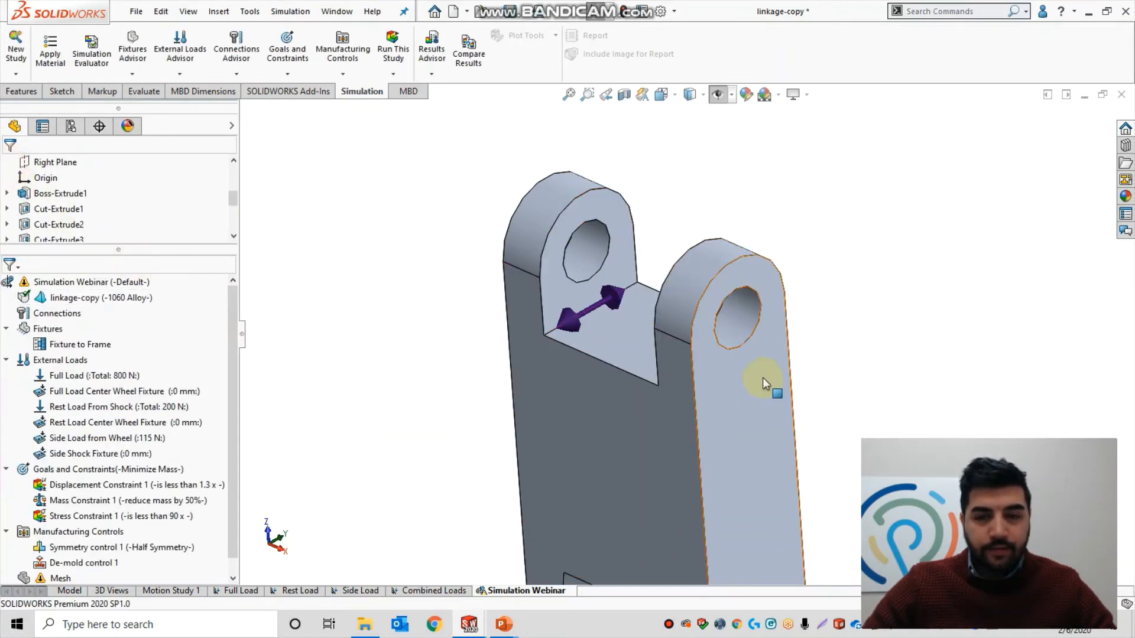
scroll(763, 378, "up", 5)
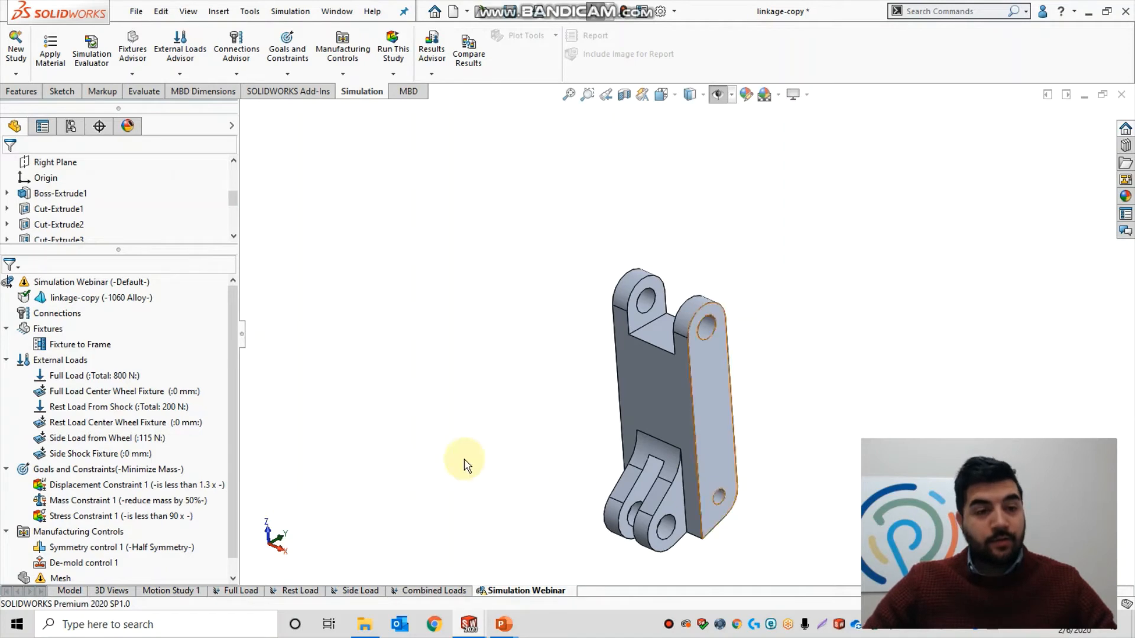
- Set the Simulation Webinar study up for multiple load cases and acknowledge the single-shape notice
left_click_drag(234, 295, 238, 266)
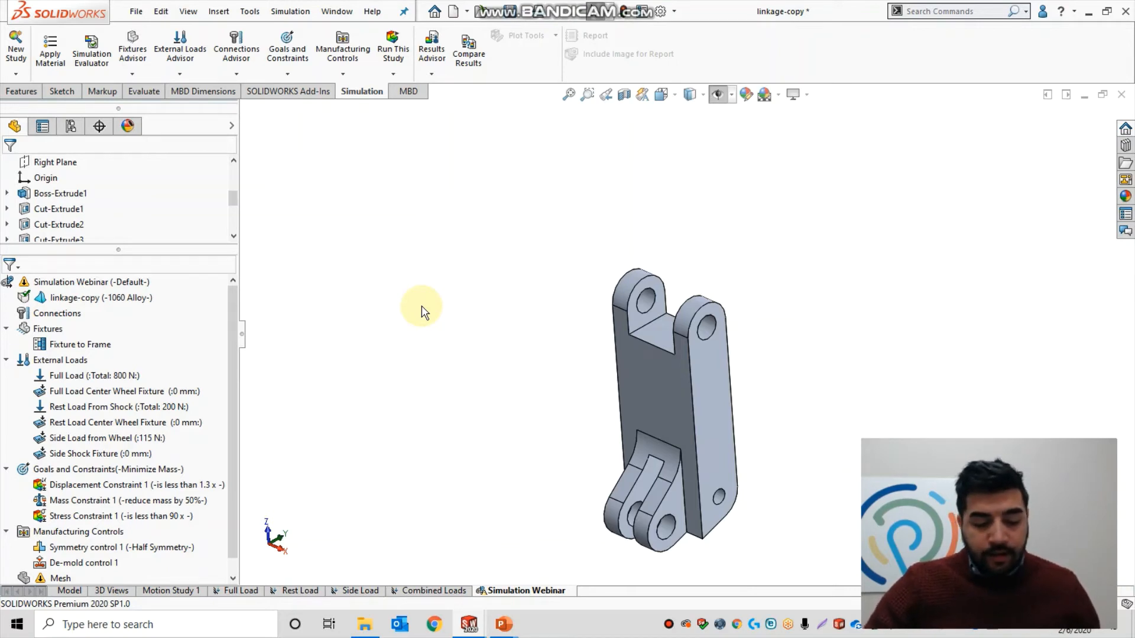
right_click(53, 285)
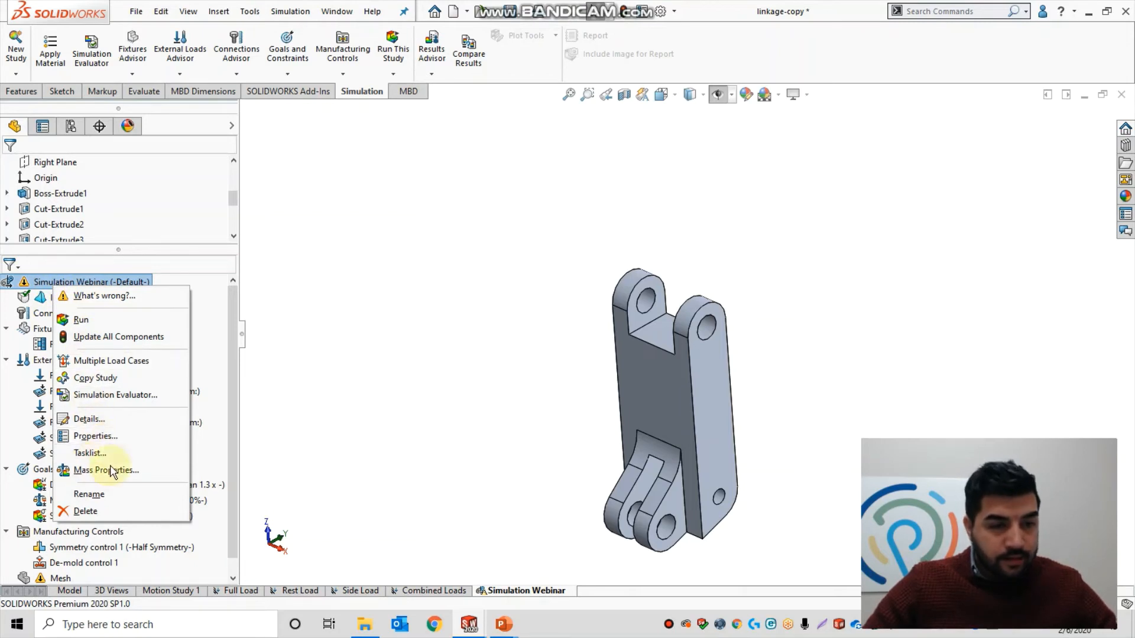
left_click(147, 372)
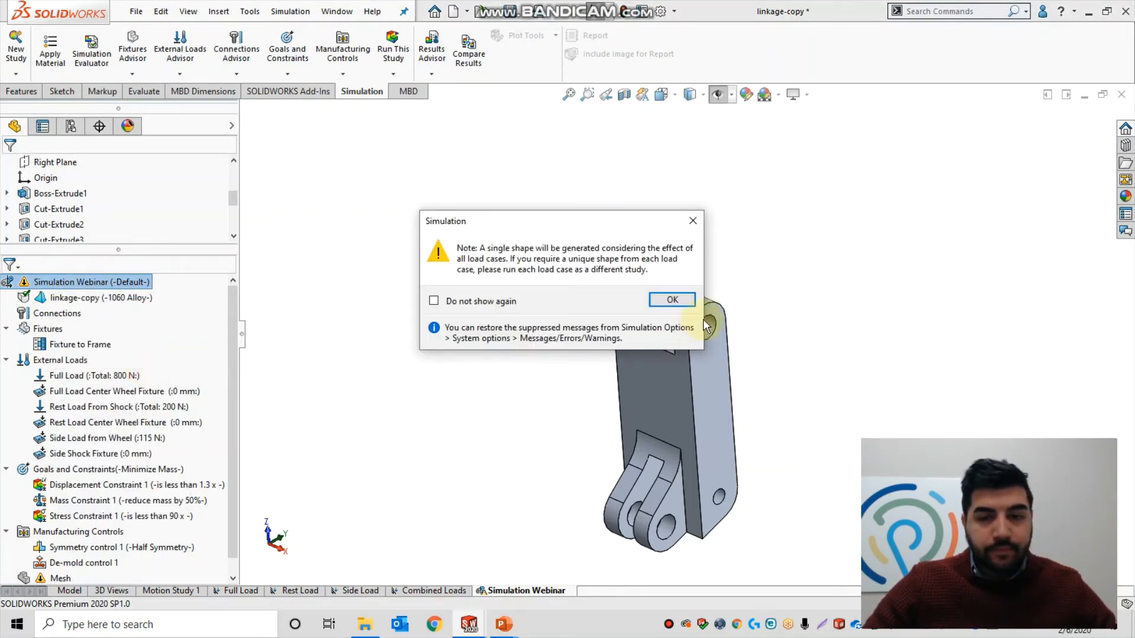
left_click(688, 301)
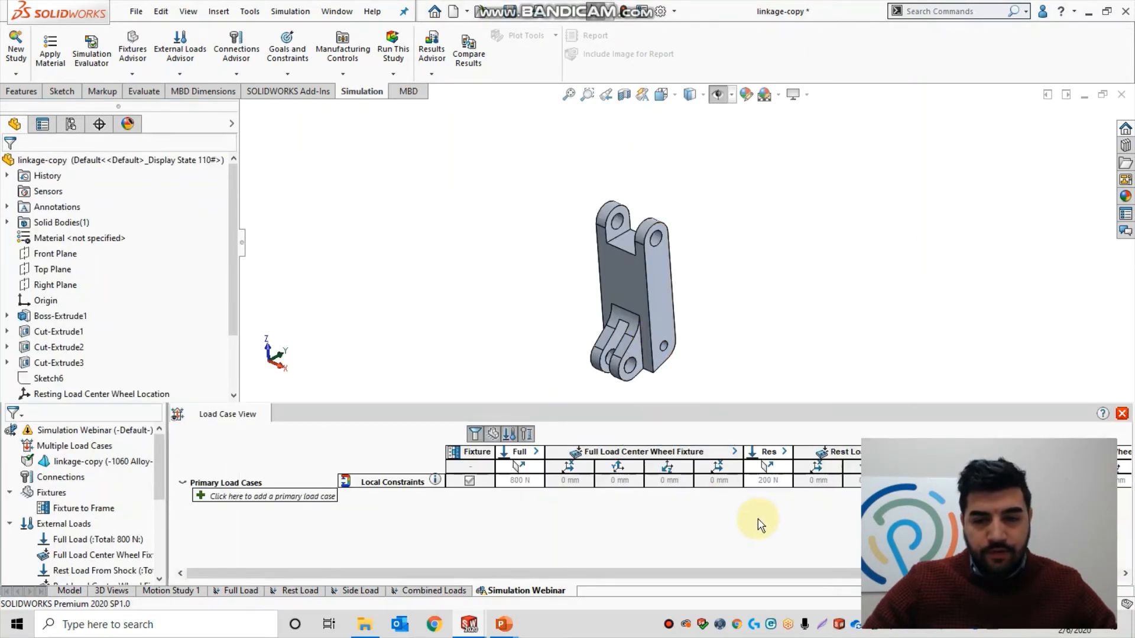
scroll(730, 531, "right", 2)
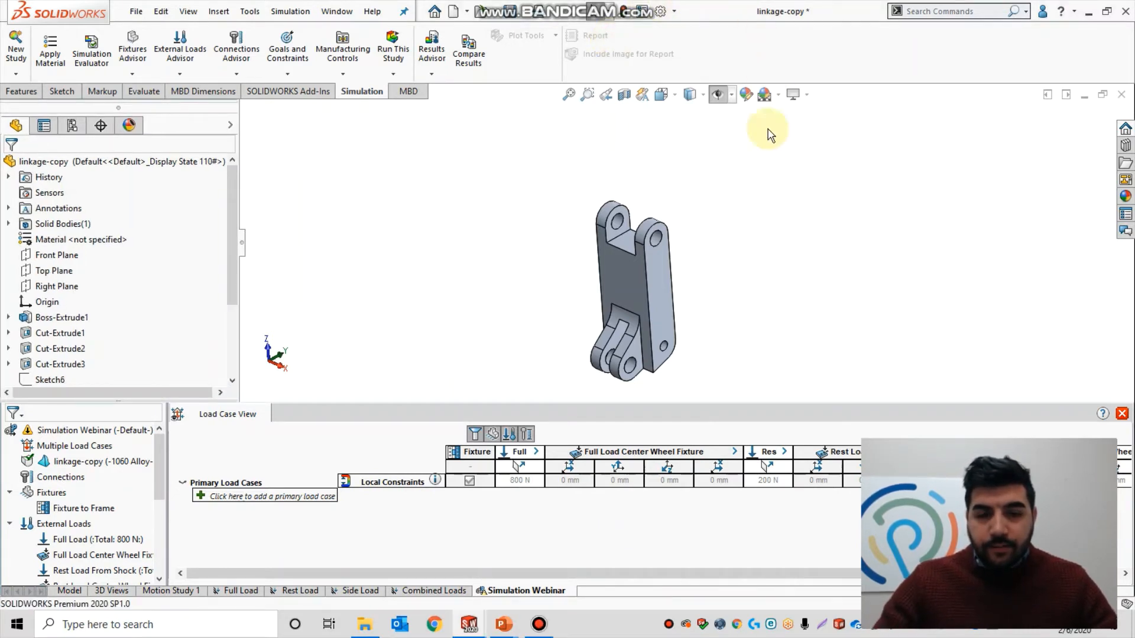
- Add three primary load cases named Full Load Case, Rest Load Case and Side Load Case
left_click(276, 497)
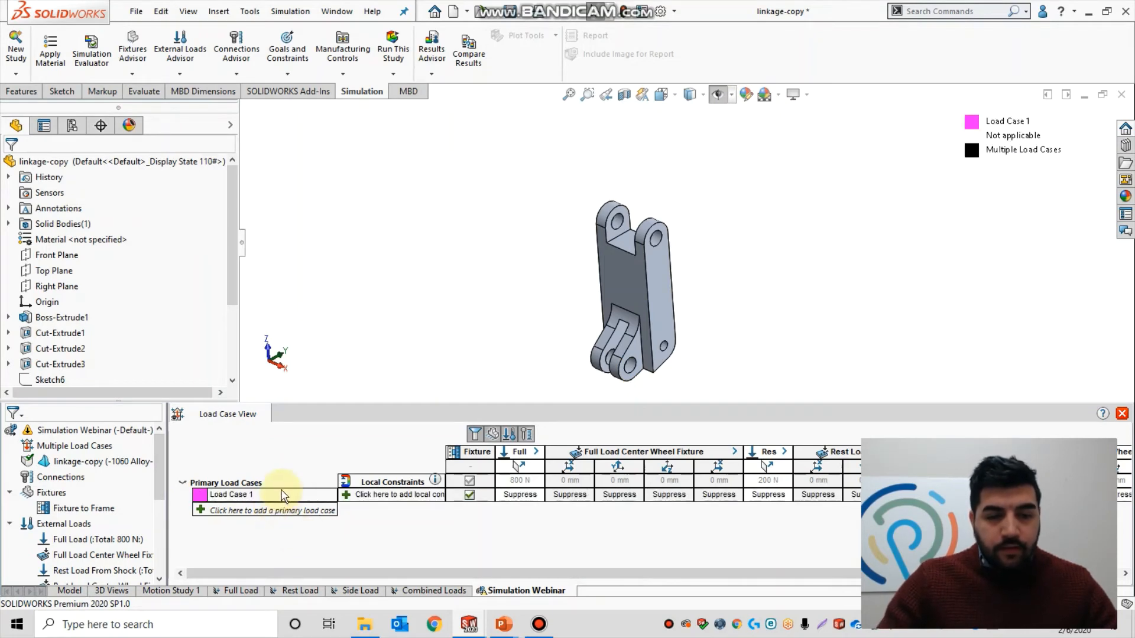
double_click(275, 496)
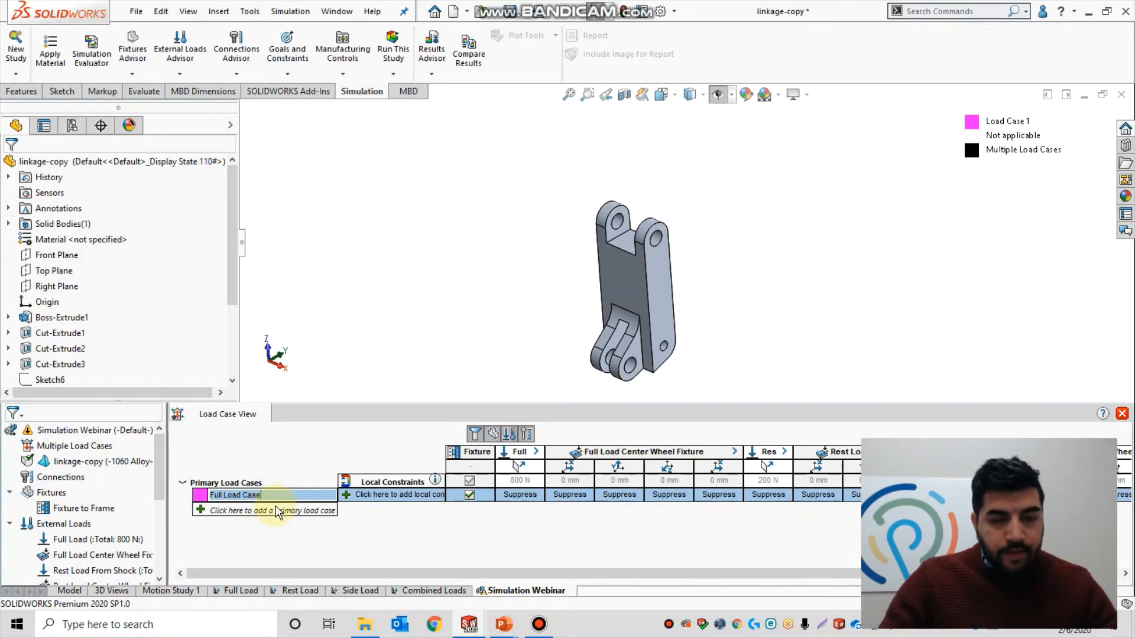
left_click(276, 510)
left_click(275, 509)
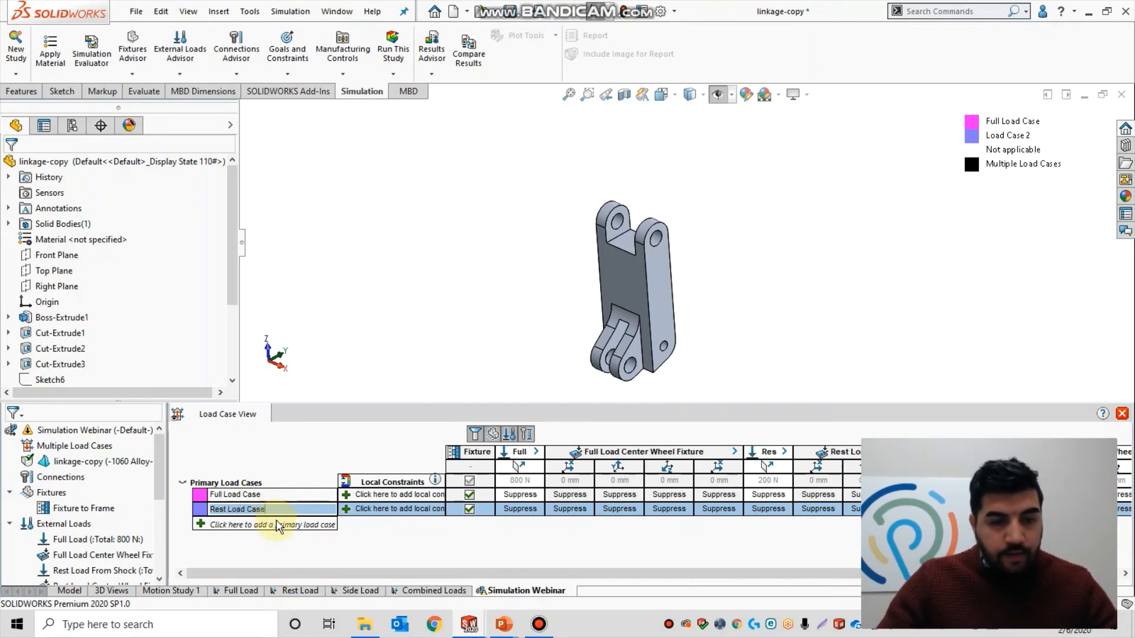
left_click(276, 525)
left_click(269, 525)
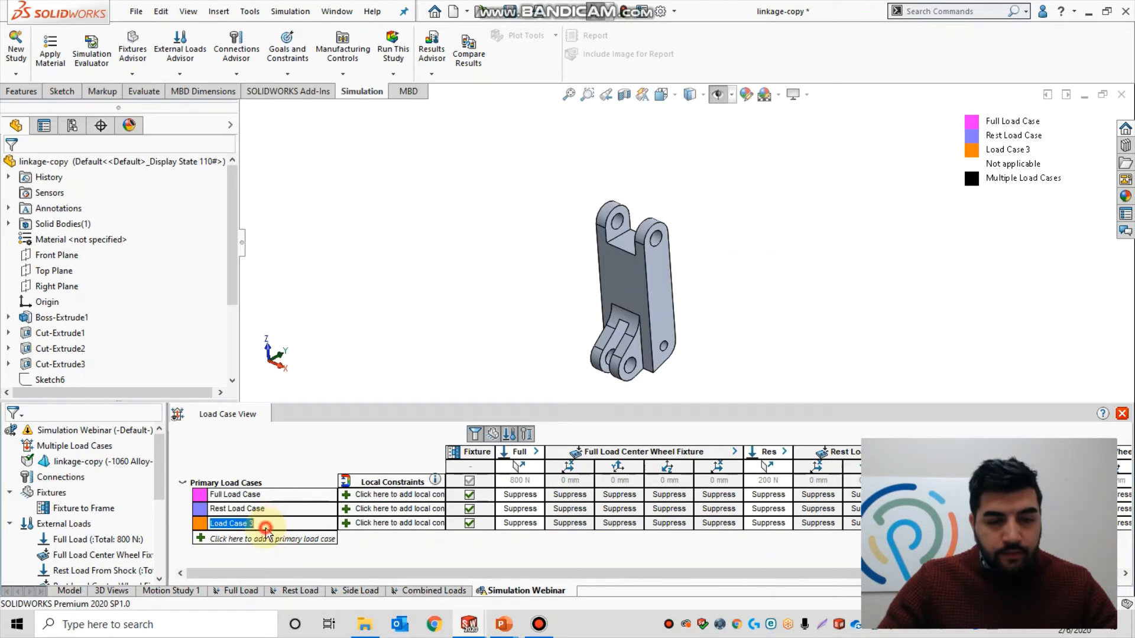
type("Side")
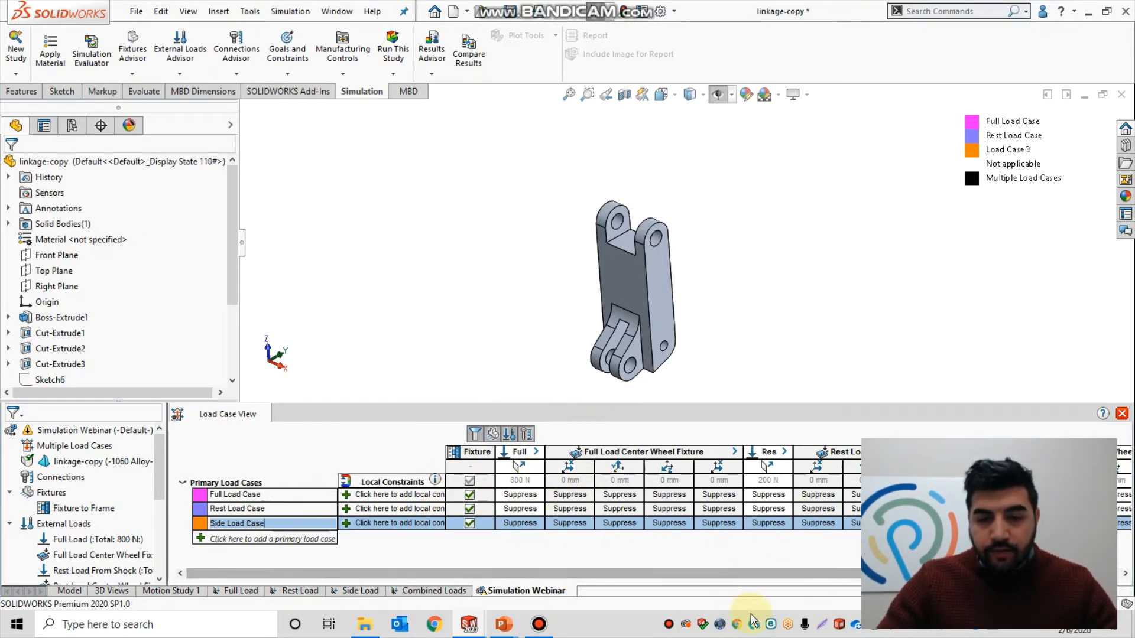
- In the Full Load Case, activate the 800 N full load and set all four Full Load Center Wheel Fixture components to 0 mm
left_click(520, 496)
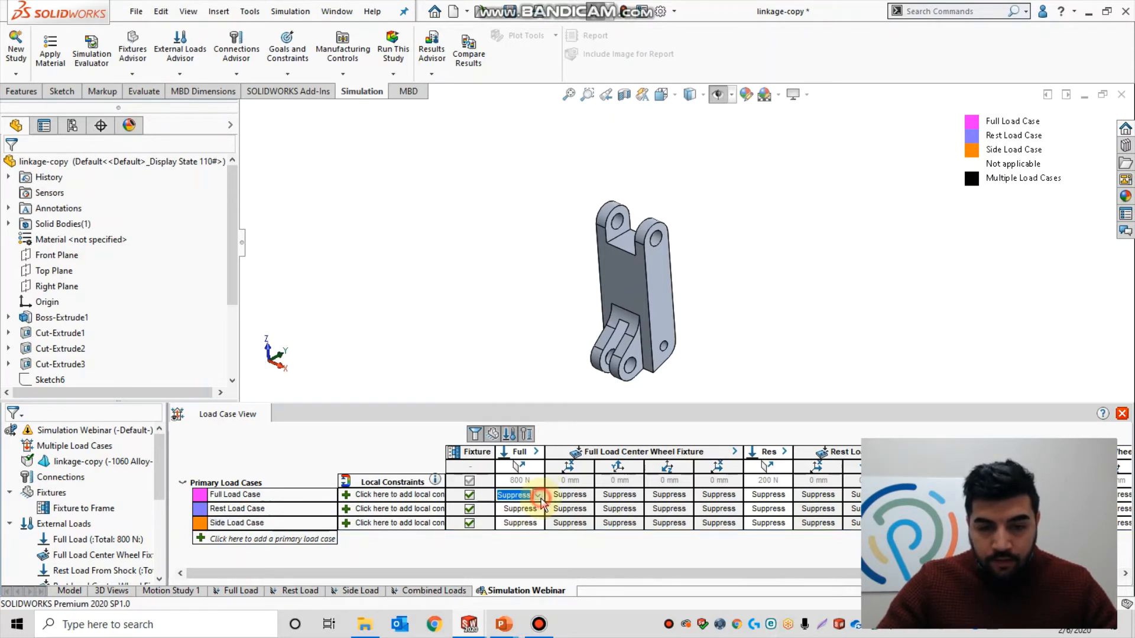
left_click(536, 495)
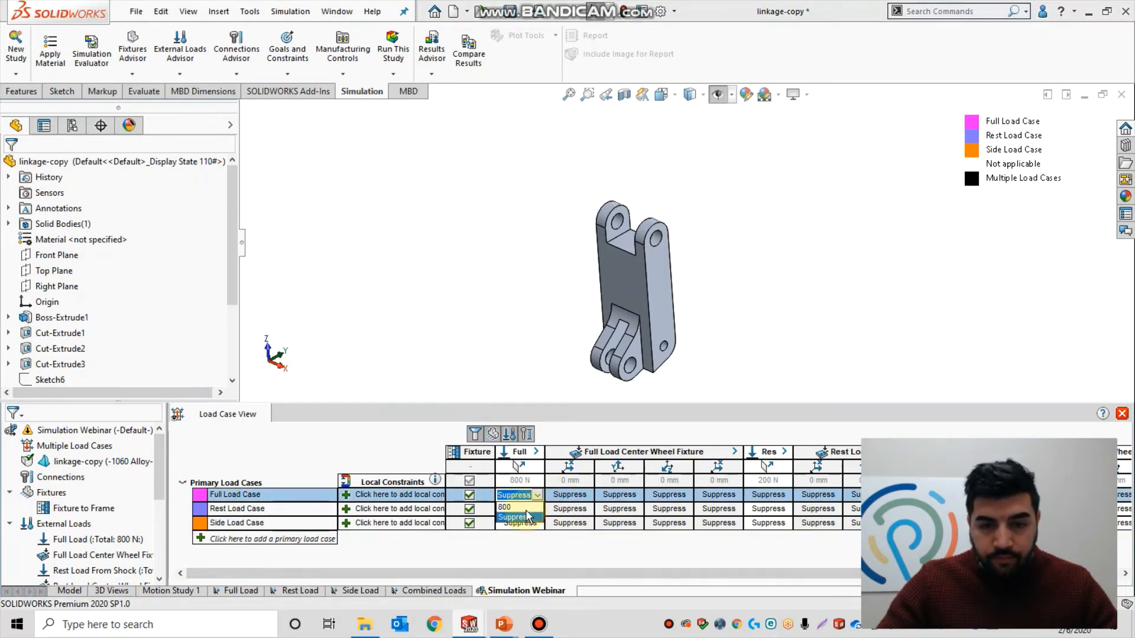
left_click(504, 508)
left_click(568, 494)
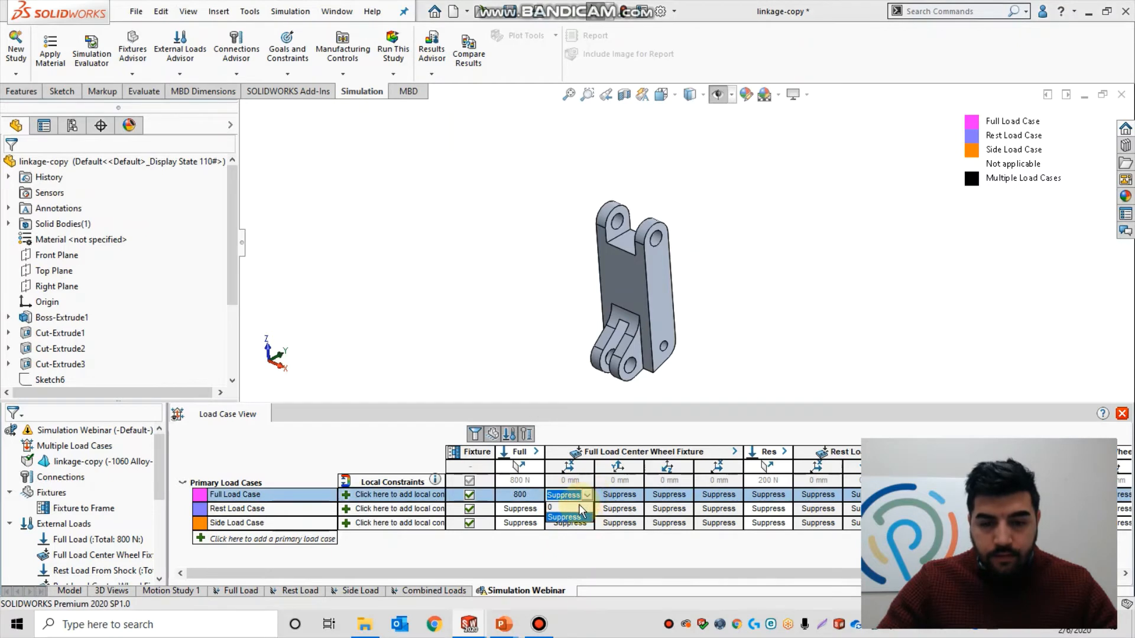
left_click(636, 497)
left_click(636, 496)
left_click(628, 507)
left_click(685, 496)
left_click(686, 495)
left_click(656, 507)
left_click(732, 496)
left_click(736, 496)
left_click(711, 507)
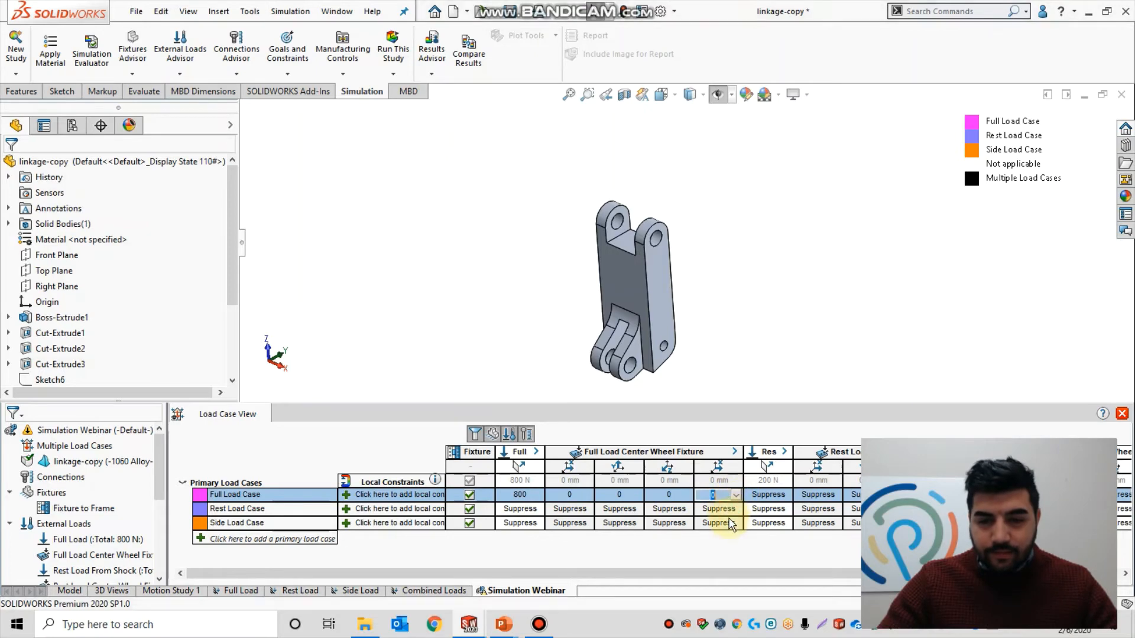
- Restore the maximized program window and move it so that more load case columns are uncovered
left_click(1106, 12)
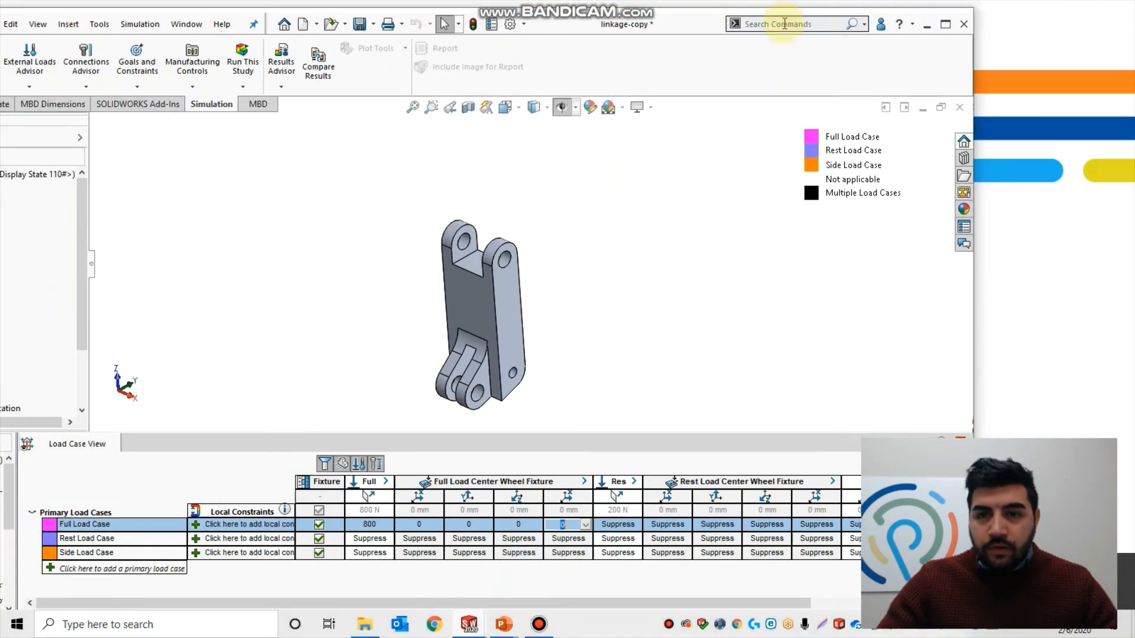
left_click_drag(639, 30, 455, 1)
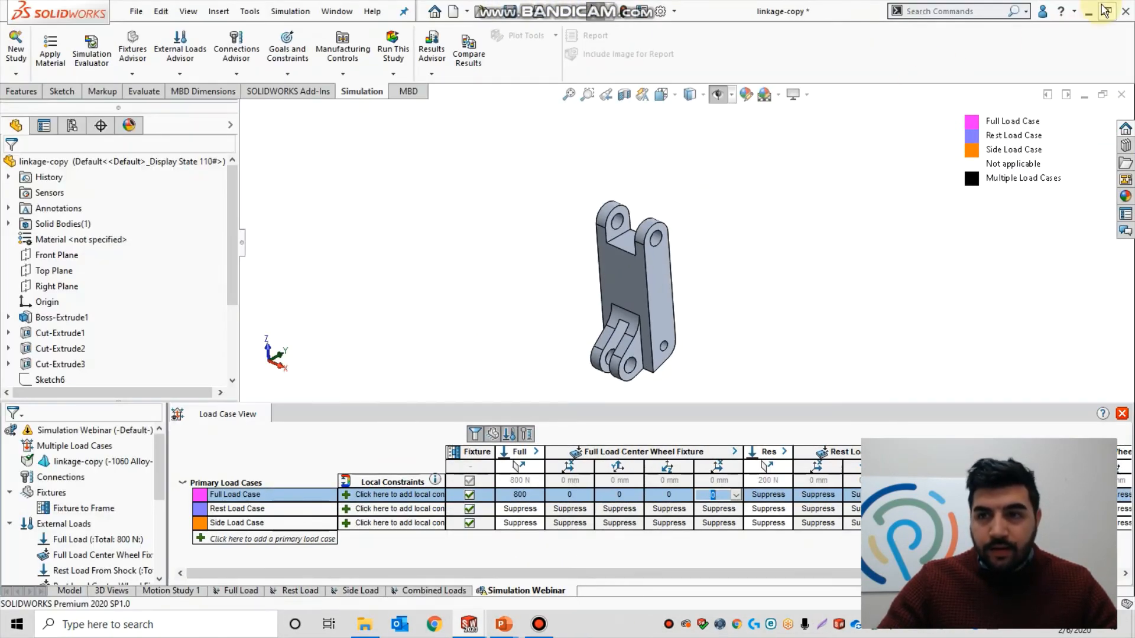
left_click(1106, 12)
left_click_drag(644, 29, 594, 37)
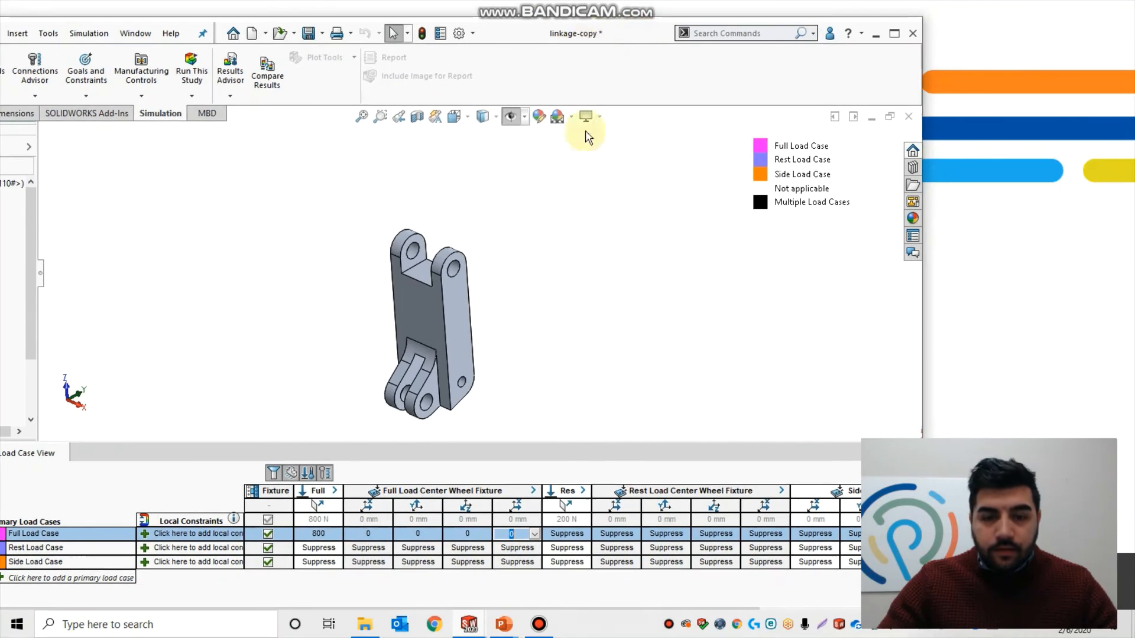
left_click_drag(522, 41, 501, 28)
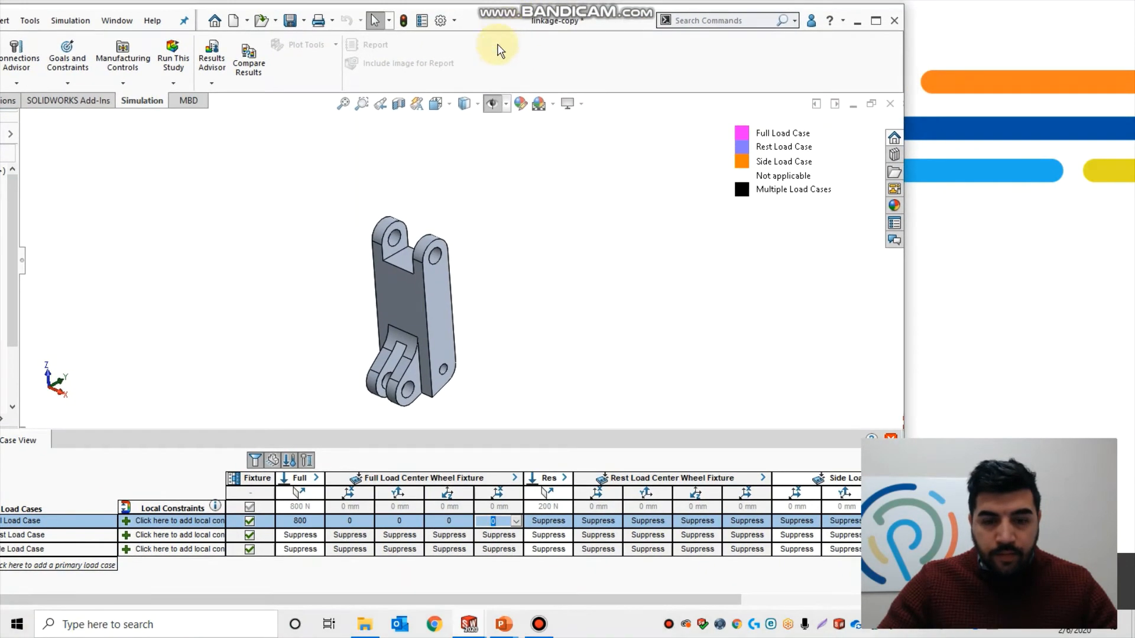
- In the Rest Load Case, activate the 200 N rest load and set all four Rest Load Center Wheel Fixture components to 0 mm
left_click_drag(574, 600, 619, 598)
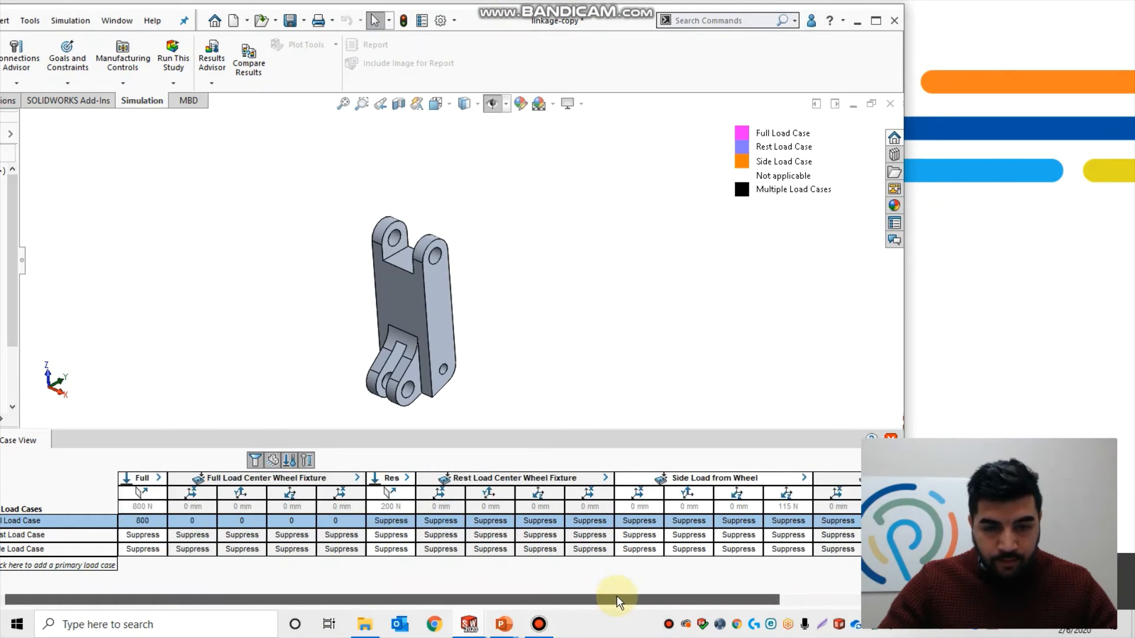
left_click(409, 537)
left_click(409, 536)
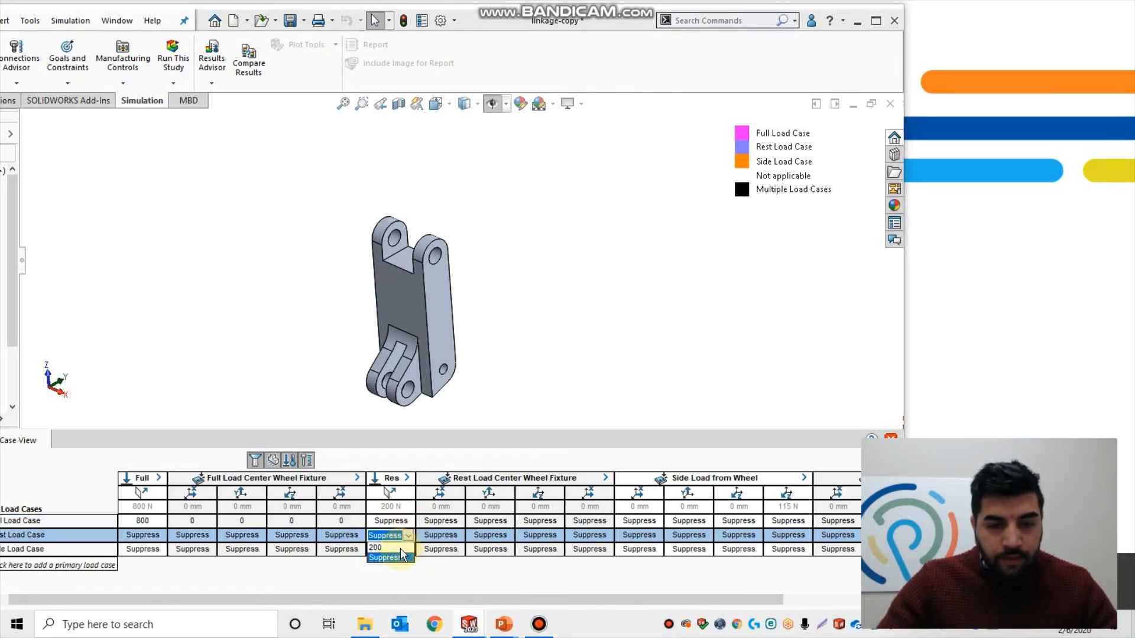
left_click(384, 548)
left_click(456, 535)
left_click(458, 535)
left_click(450, 548)
left_click(506, 536)
left_click(506, 536)
left_click(505, 548)
double_click(557, 536)
left_click(538, 548)
double_click(607, 537)
left_click(607, 548)
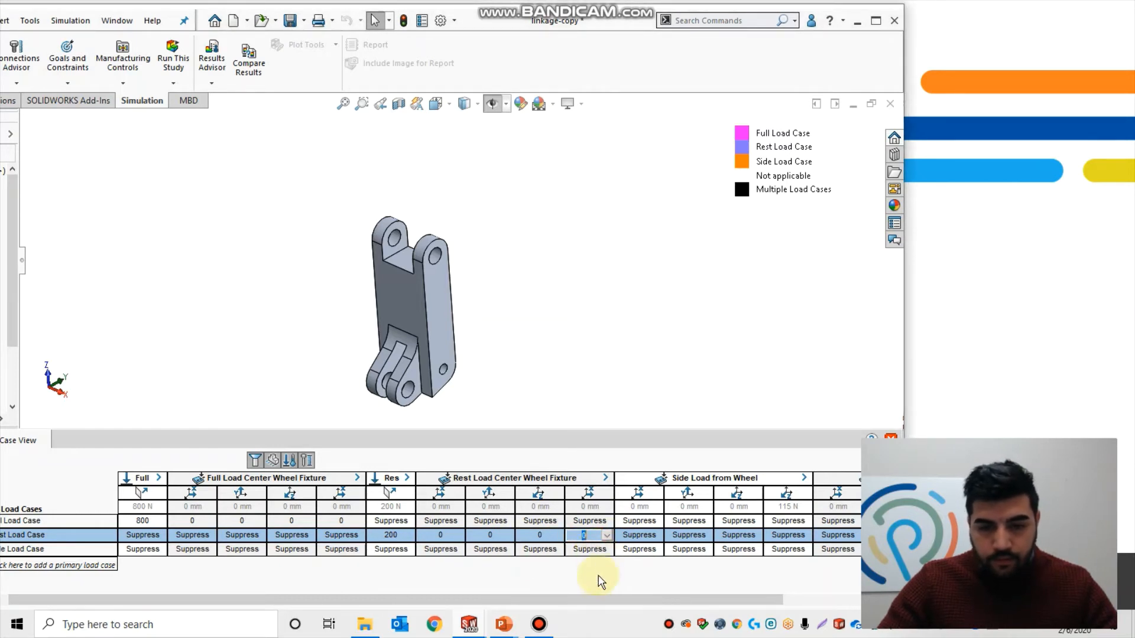
- In the Side Load Case, set the first three Side Load from Wheel components to 0 mm and the fourth to 115 N
left_click_drag(609, 600, 703, 600)
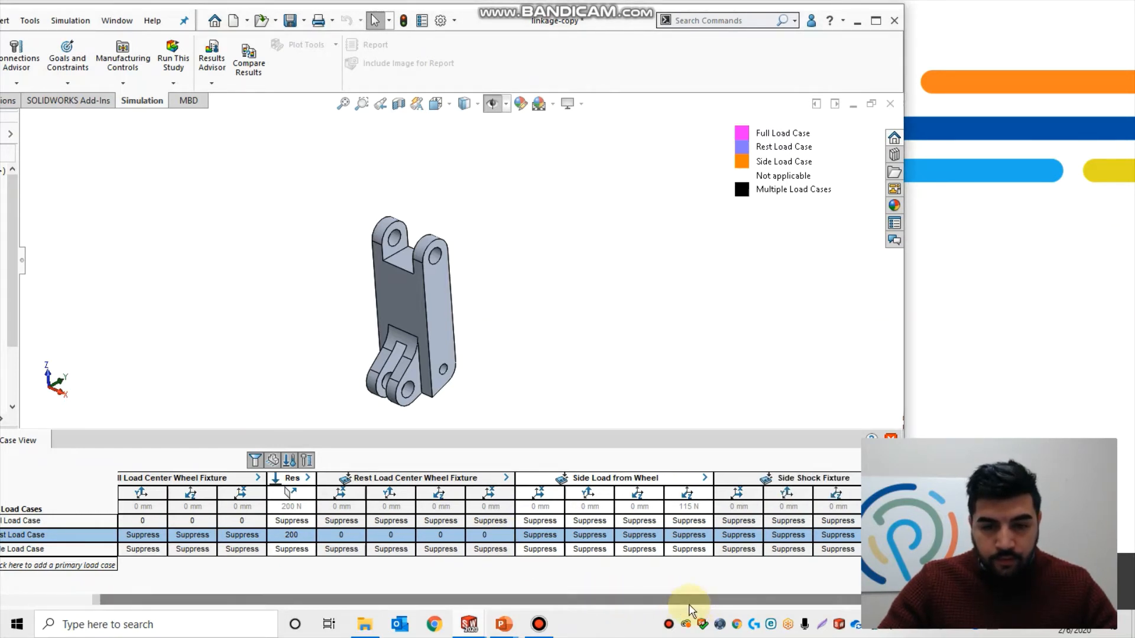
left_click_drag(547, 597, 611, 597)
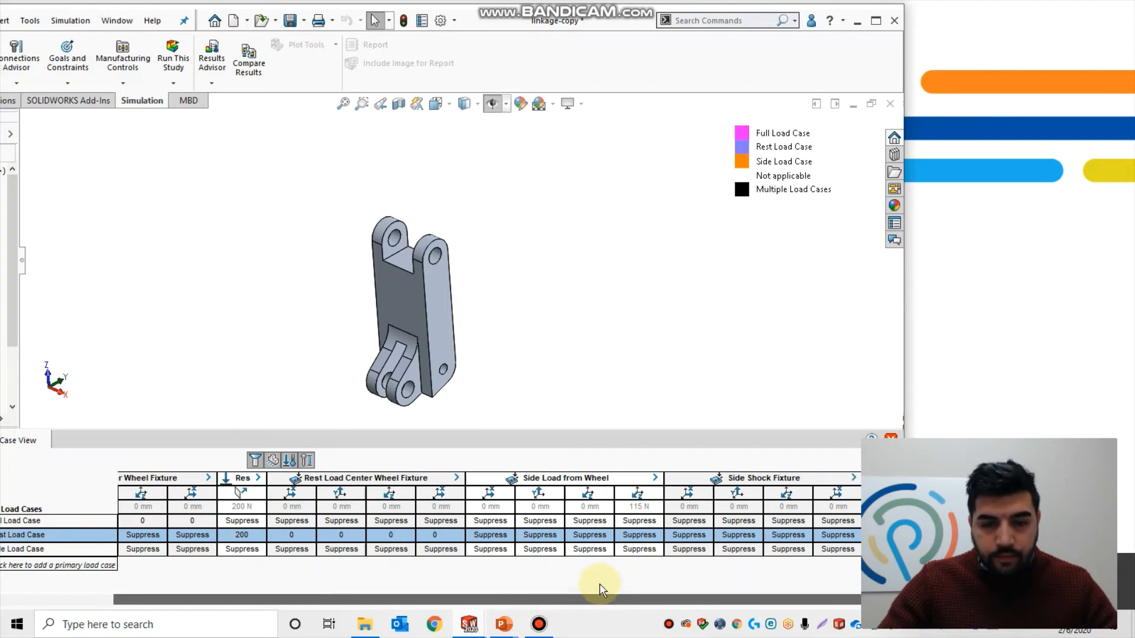
double_click(505, 549)
left_click(505, 550)
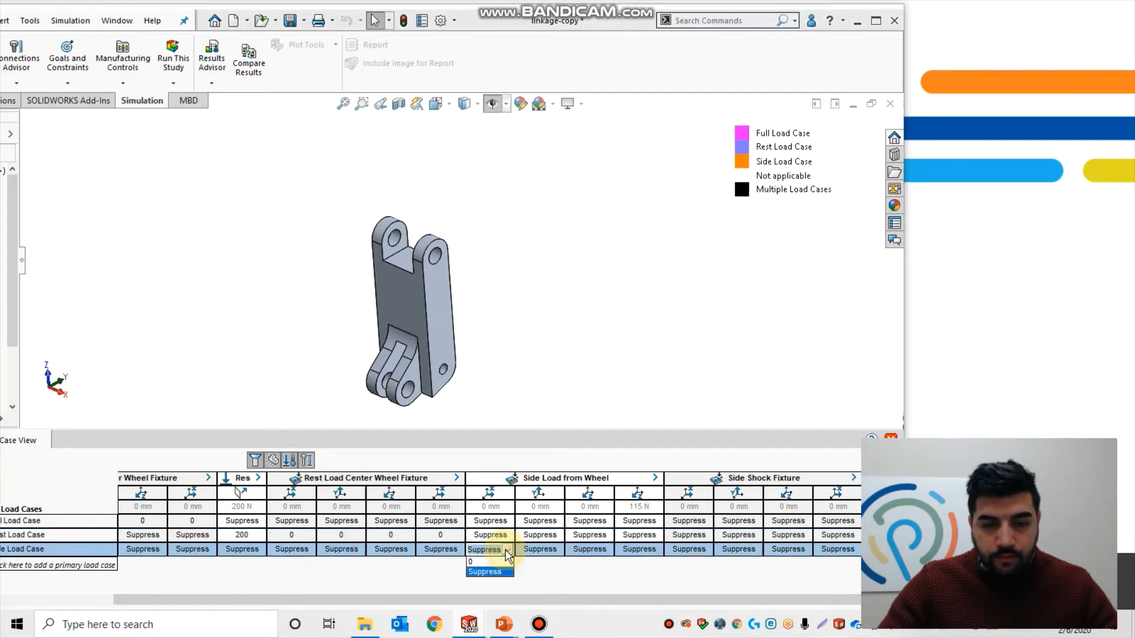
left_click(494, 562)
left_click(539, 549)
left_click(526, 562)
left_click(589, 549)
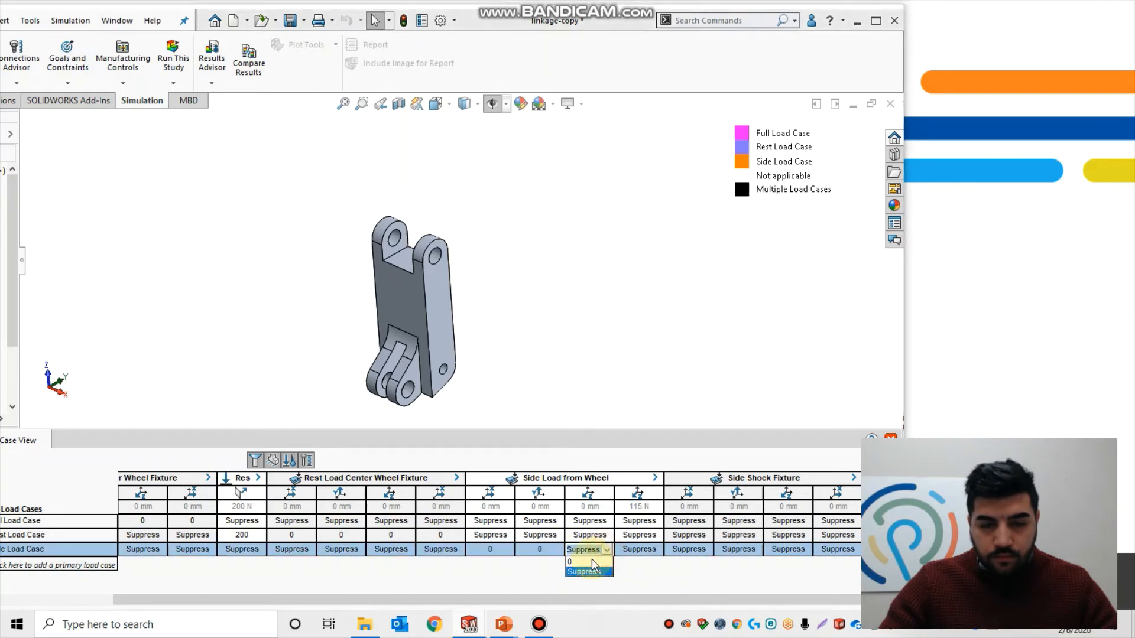
left_click(591, 562)
left_click(642, 549)
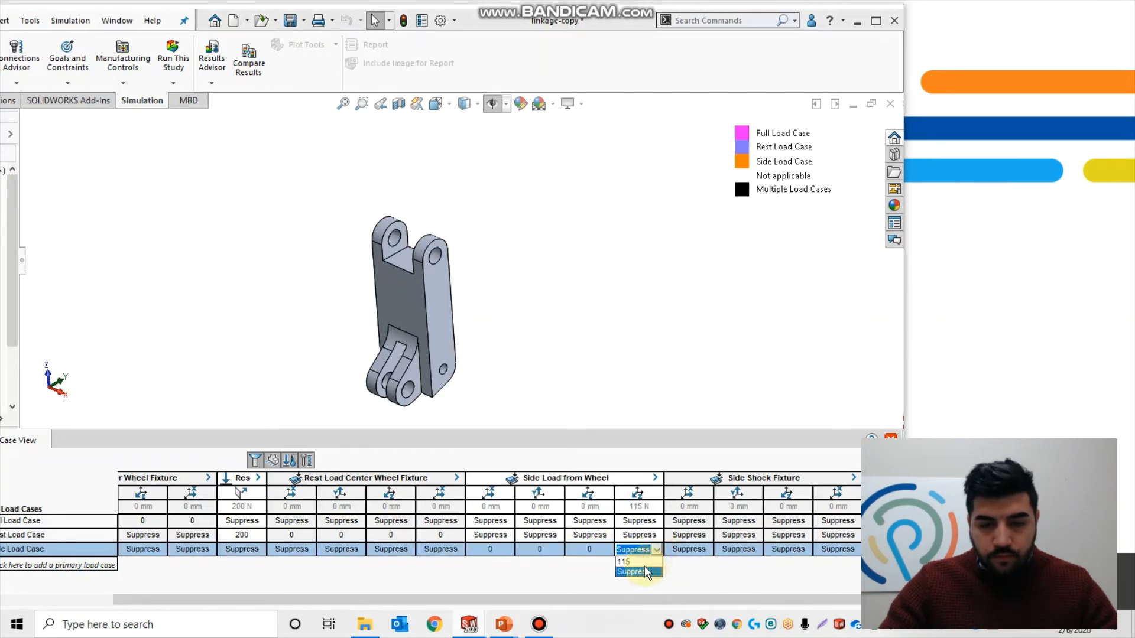
left_click(644, 562)
- Set all four Side Shock Fixture components to 0 mm in the Side Load Case, and maximize the program window
left_click(709, 550)
left_click(694, 562)
left_click(747, 550)
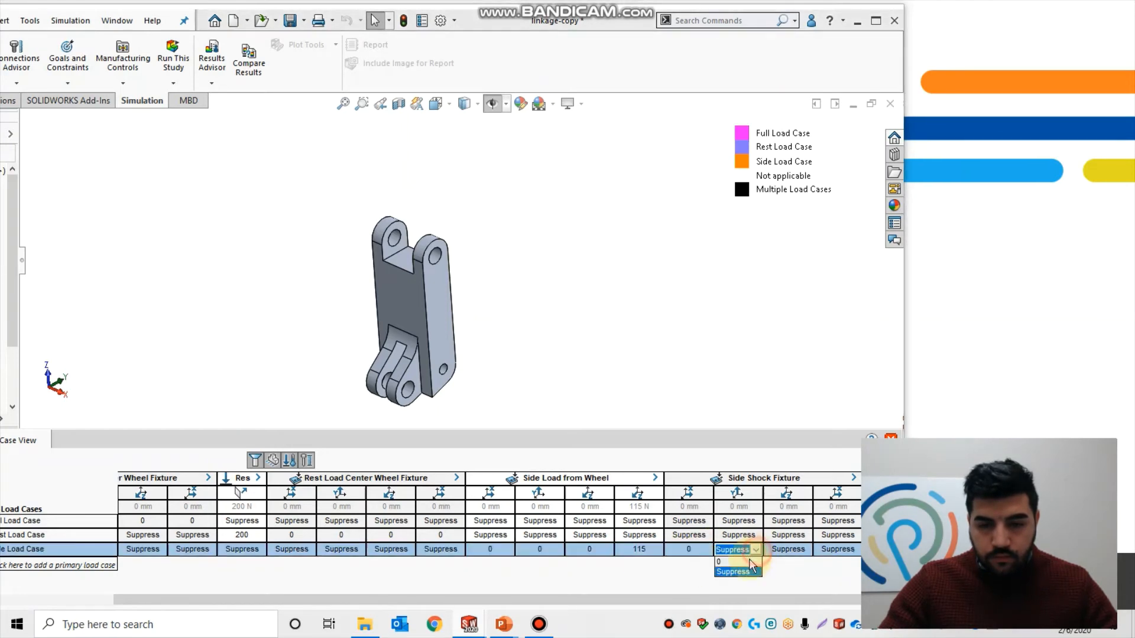
left_click(738, 562)
left_click(792, 550)
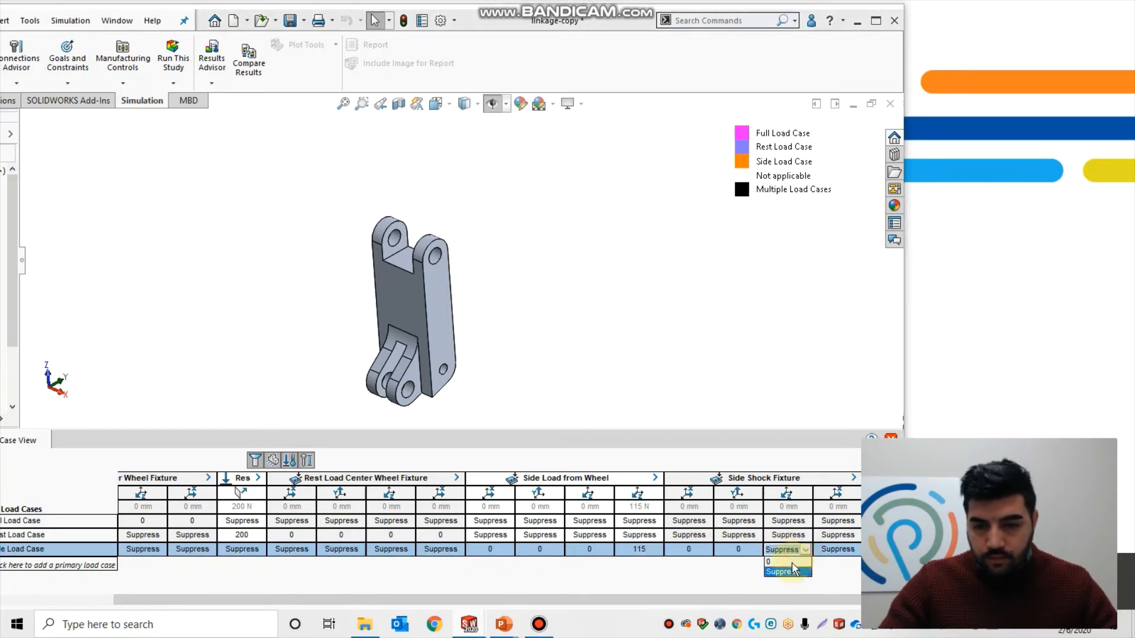
left_click(789, 562)
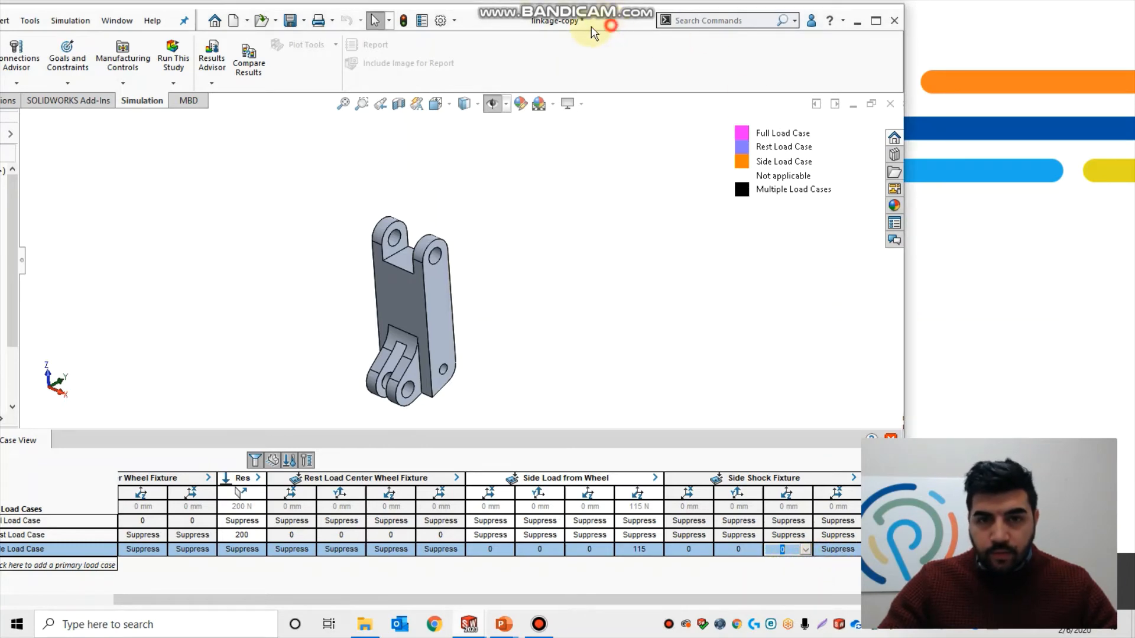
left_click_drag(607, 28, 517, 27)
left_click(767, 552)
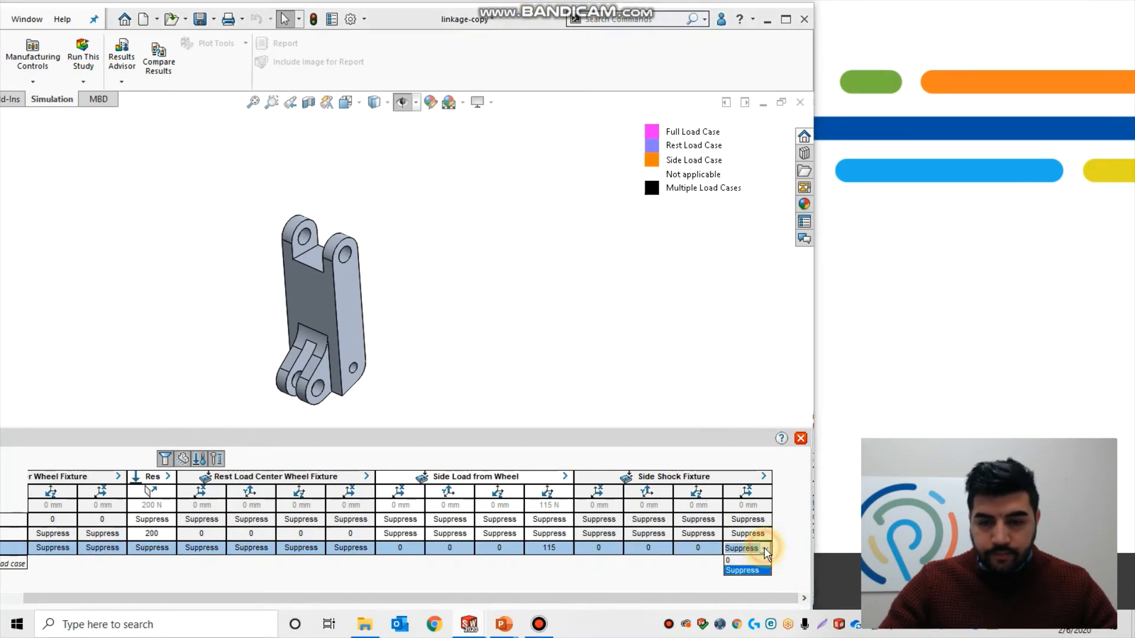
left_click(754, 560)
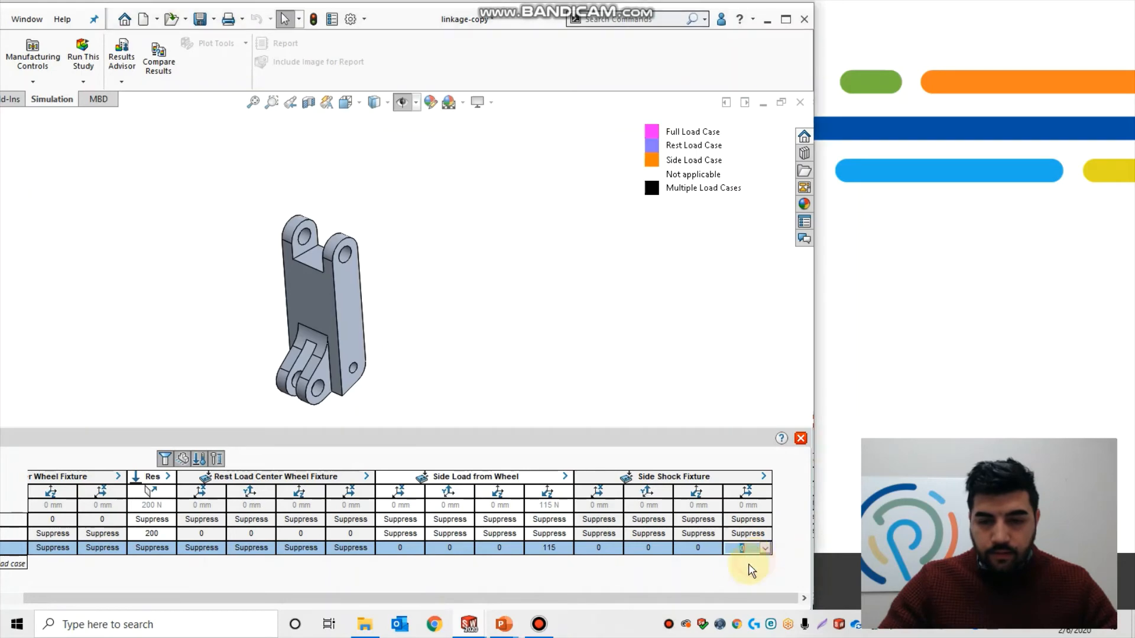
left_click_drag(473, 25, 588, 29)
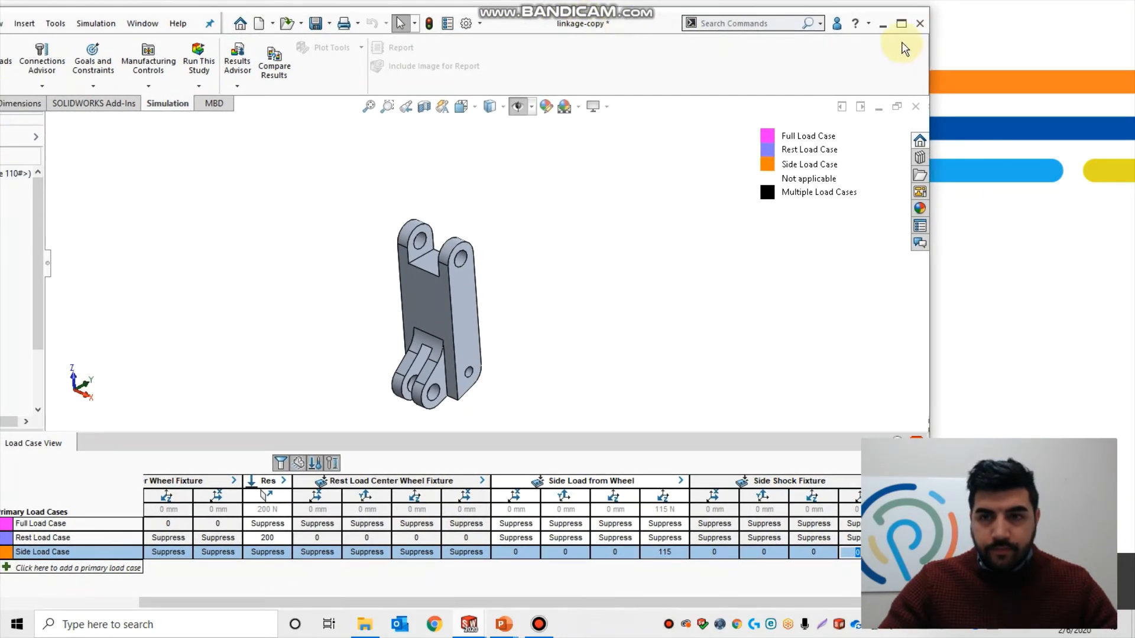
left_click(901, 23)
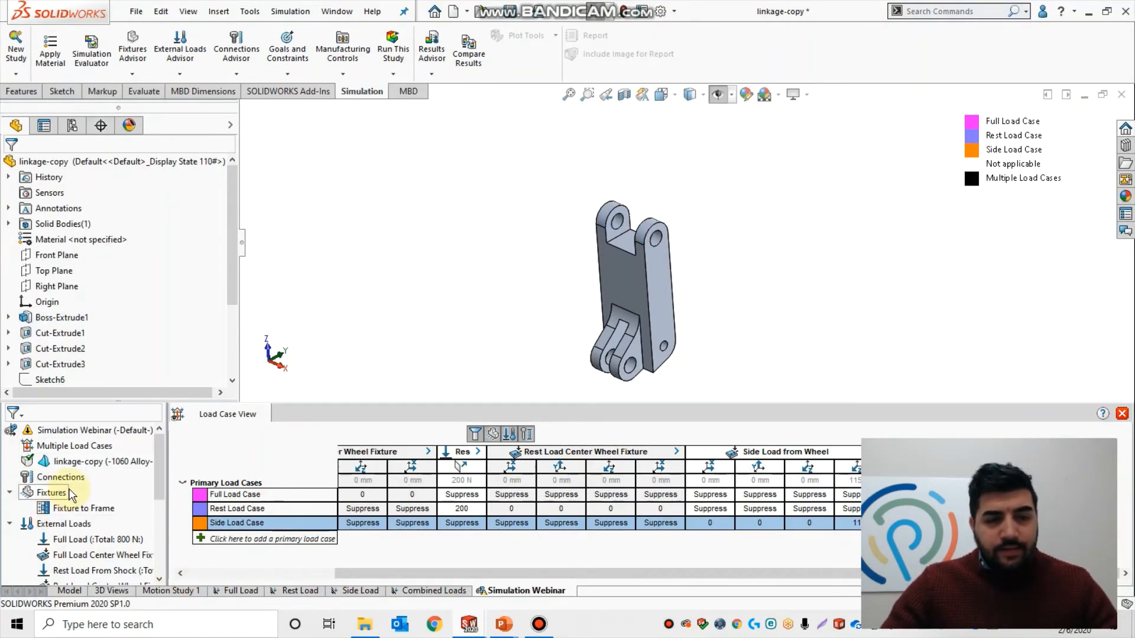
- Enable the Min Max formulation for load cases in the Simulation Webinar study's properties
right_click(96, 436)
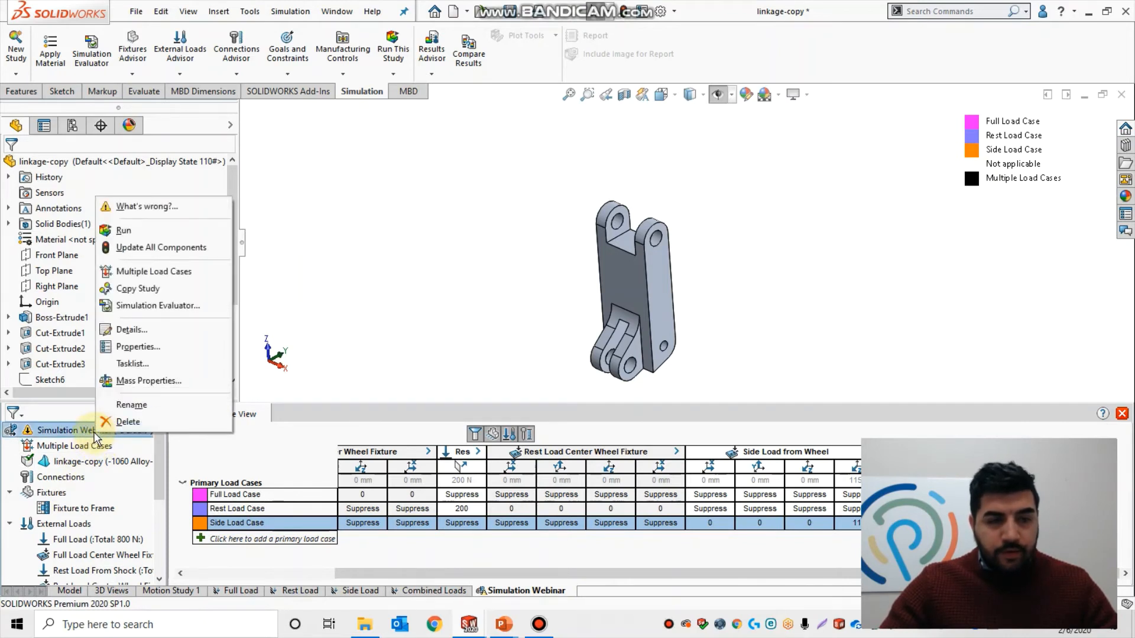
left_click(137, 345)
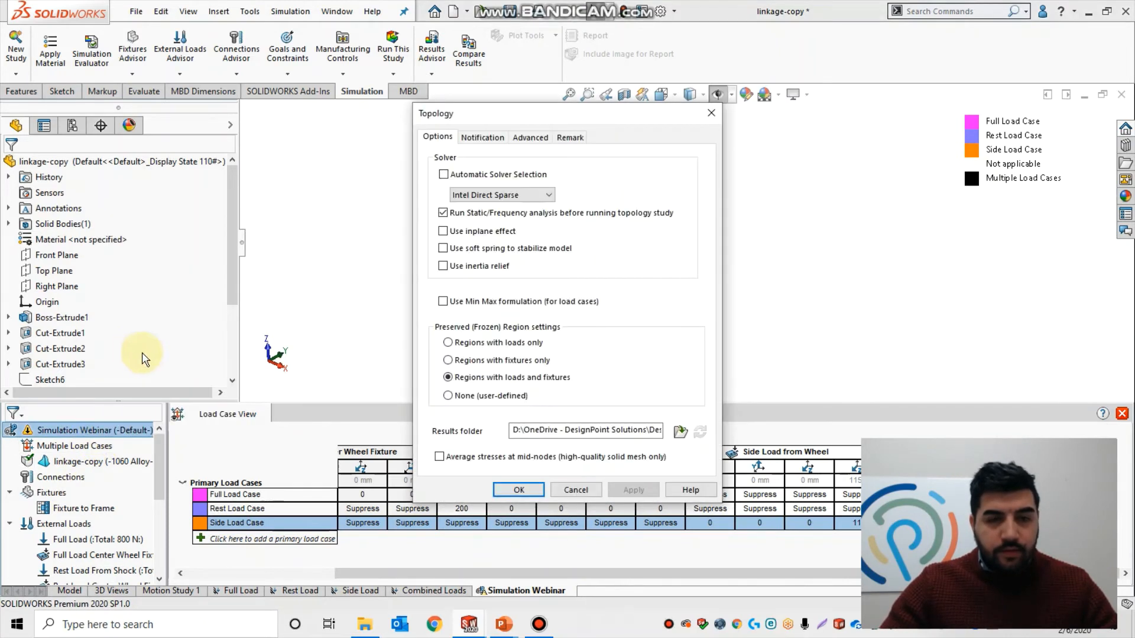
left_click(444, 301)
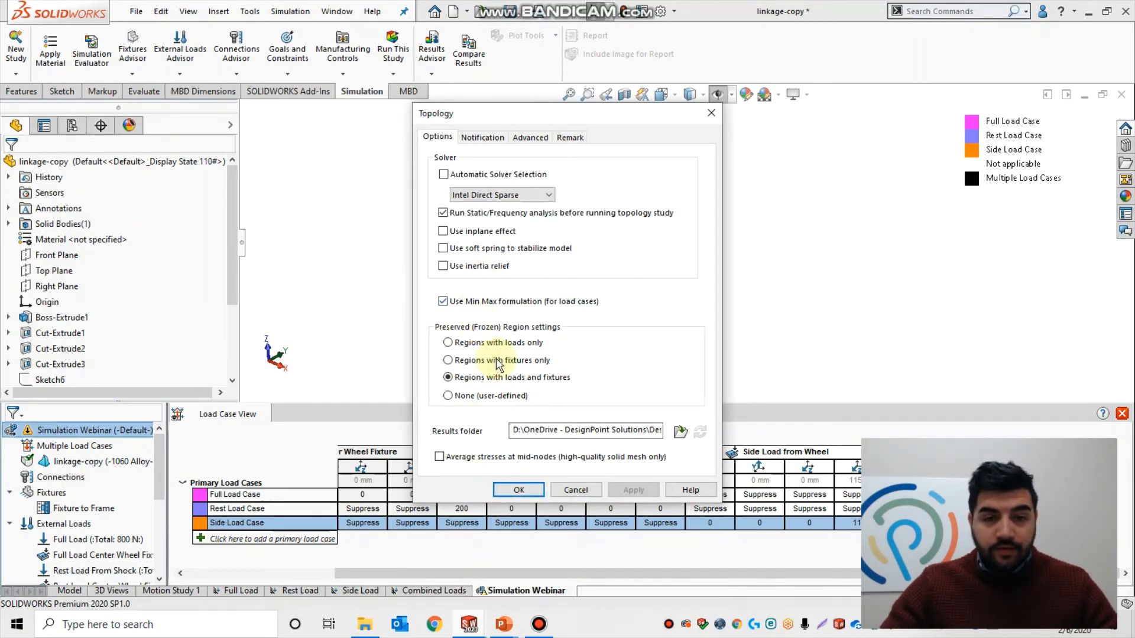
left_click(519, 491)
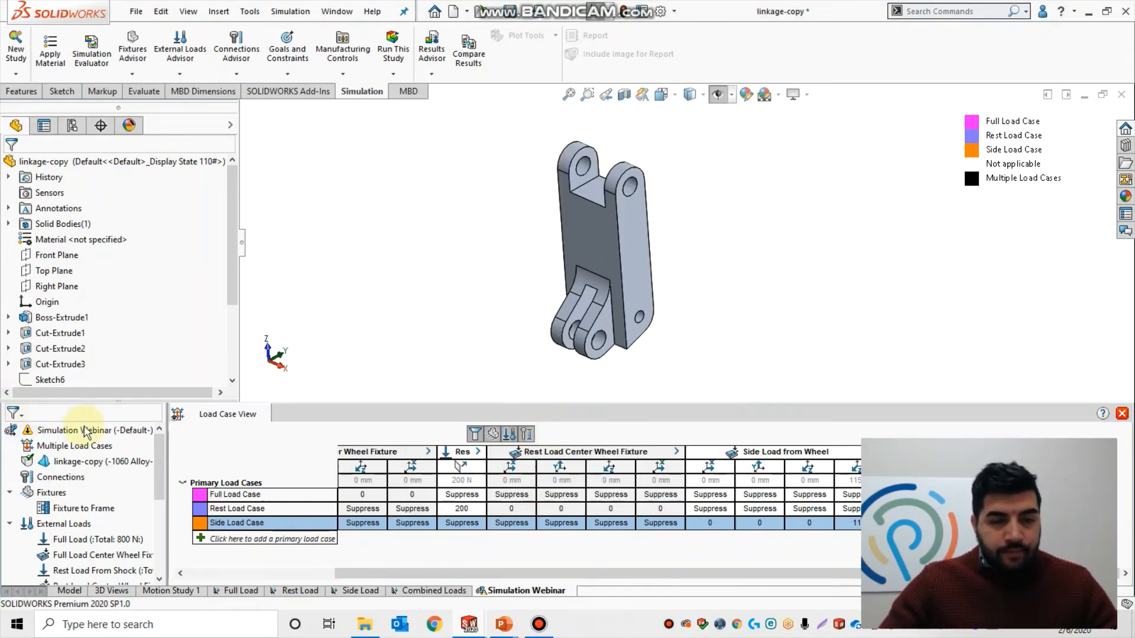
- Start creating the study's mesh and switch the linkage-copy body from high to draft mesh quality
left_click_drag(160, 449, 161, 520)
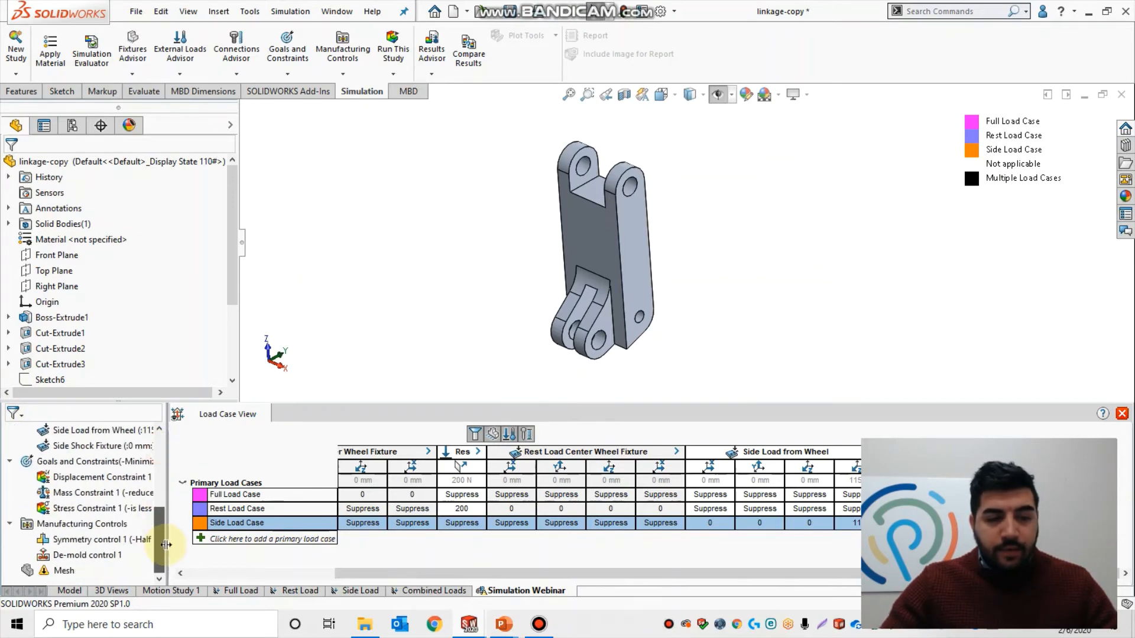
right_click(44, 570)
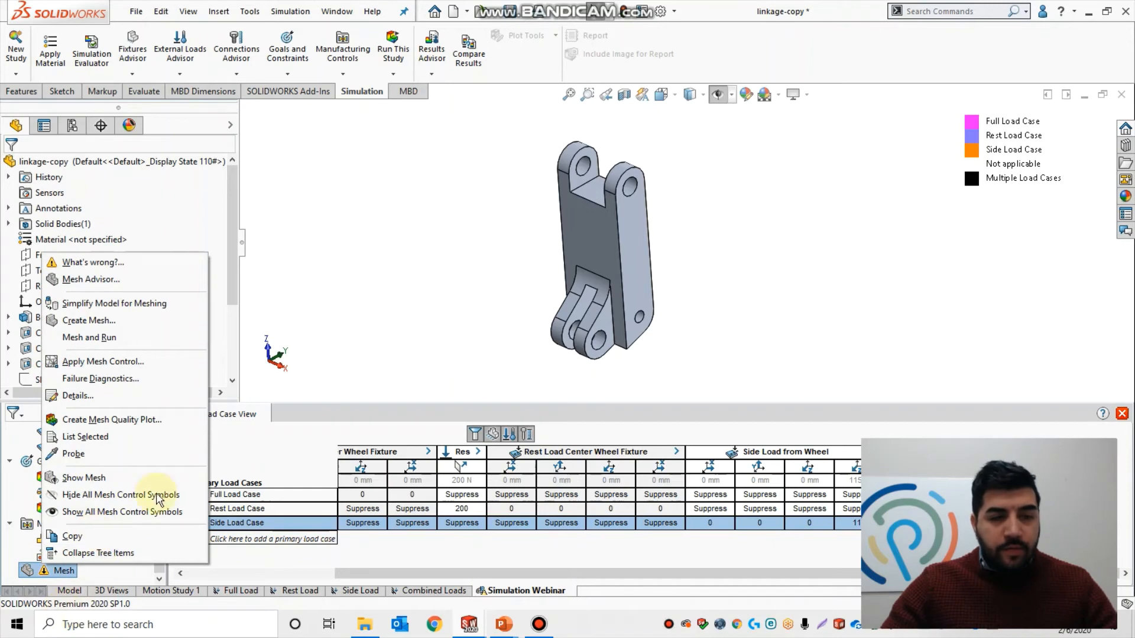
left_click(134, 322)
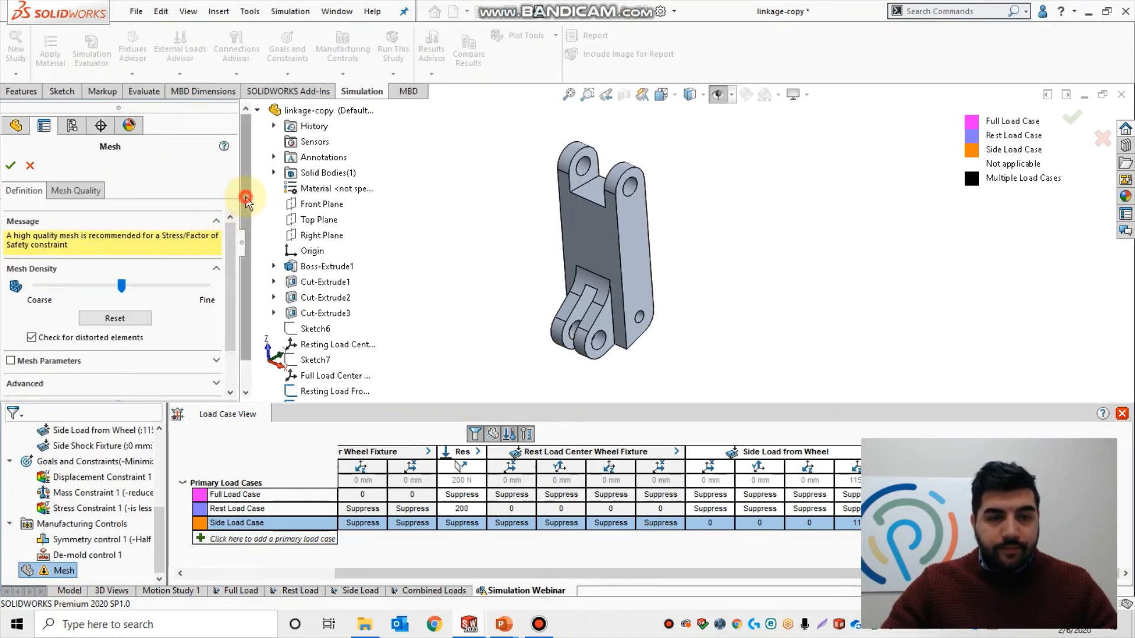
left_click_drag(246, 198, 246, 210)
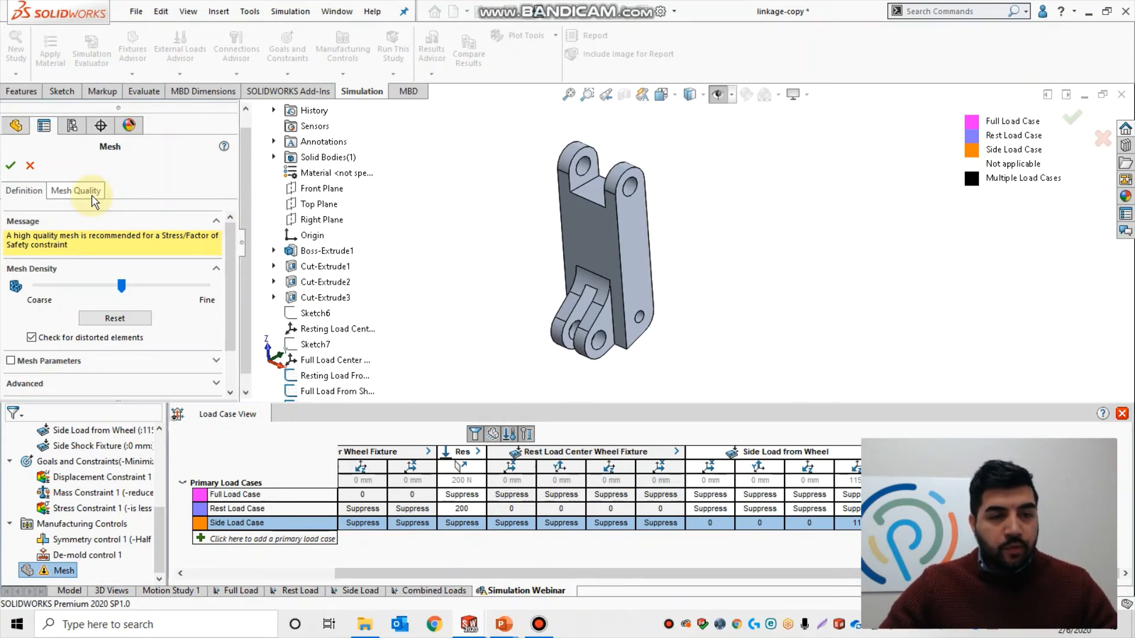
left_click(76, 191)
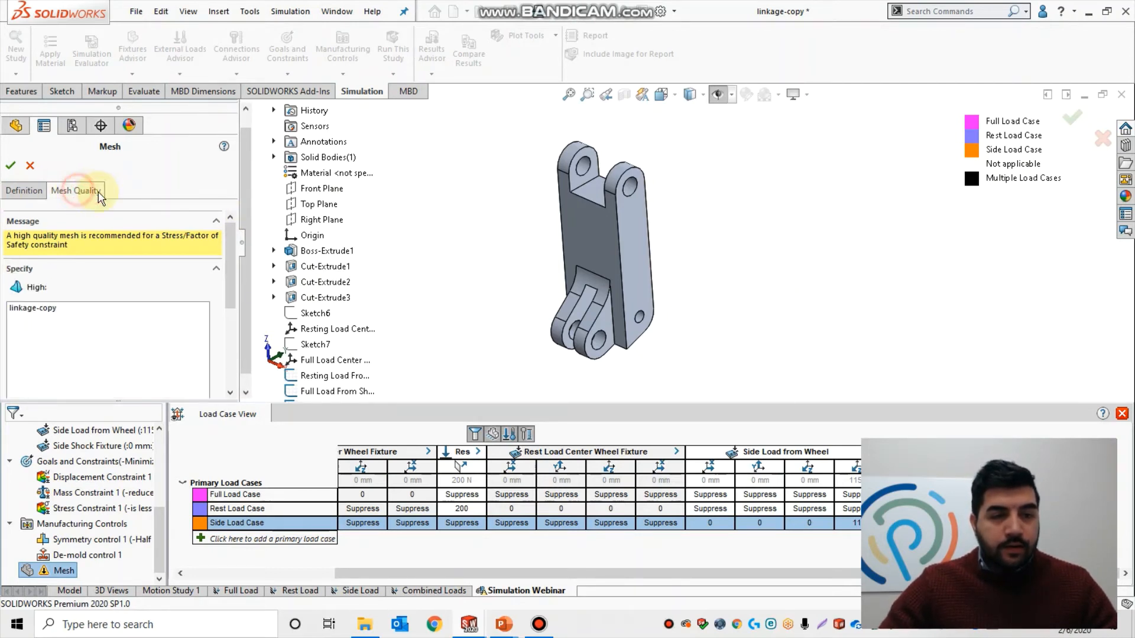
left_click_drag(247, 164, 240, 190)
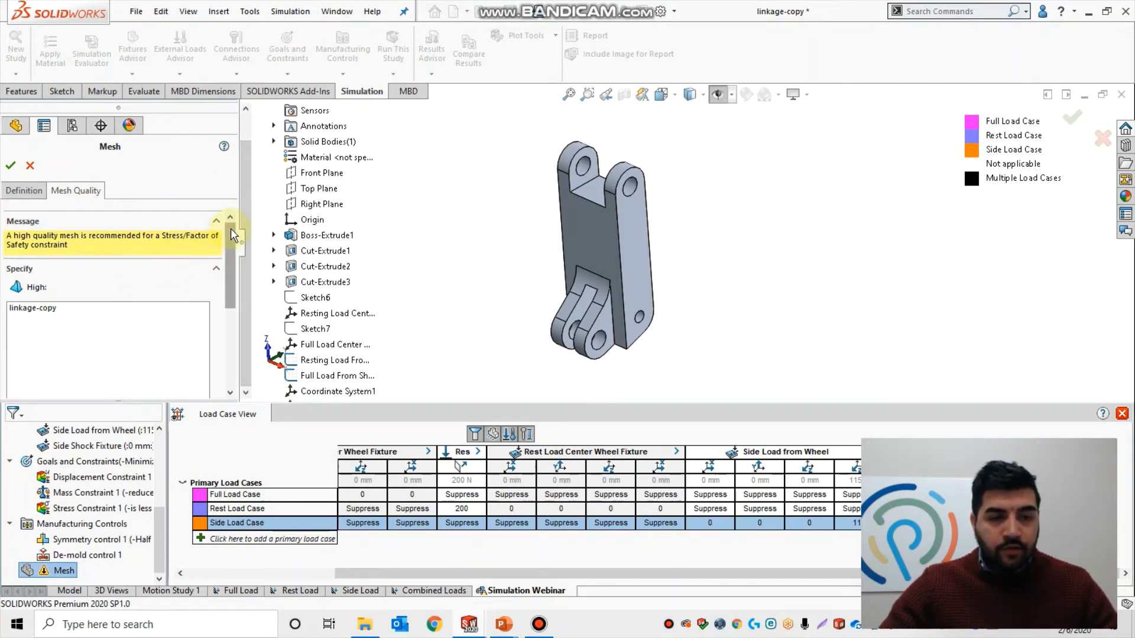
left_click_drag(231, 229, 232, 274)
left_click_drag(226, 346, 223, 285)
left_click(39, 295)
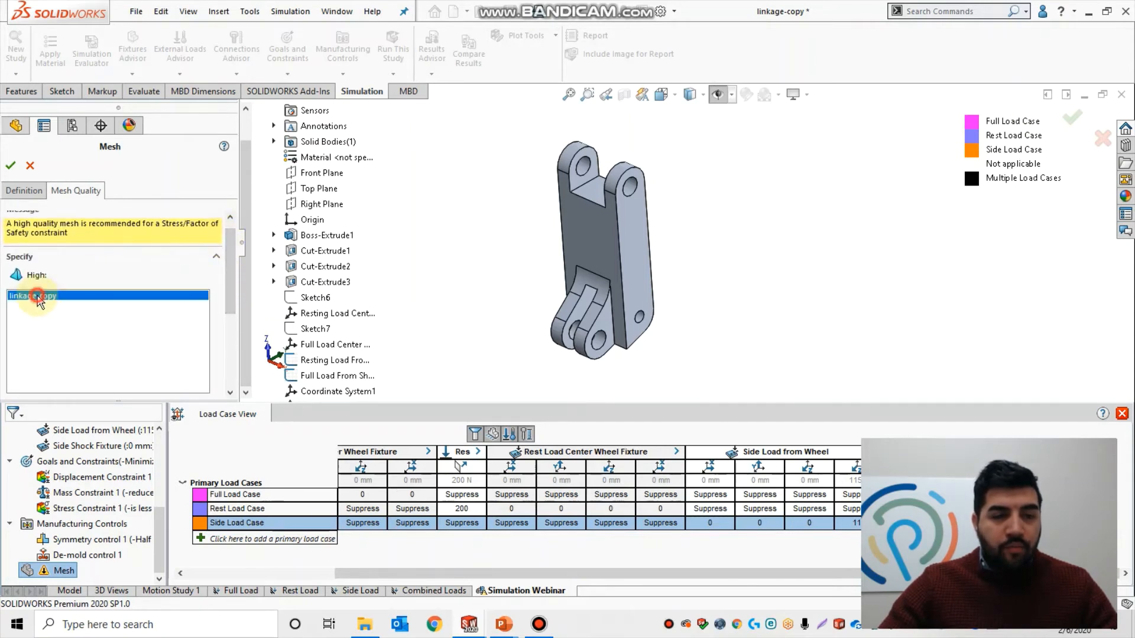
scroll(227, 253, "down", 5)
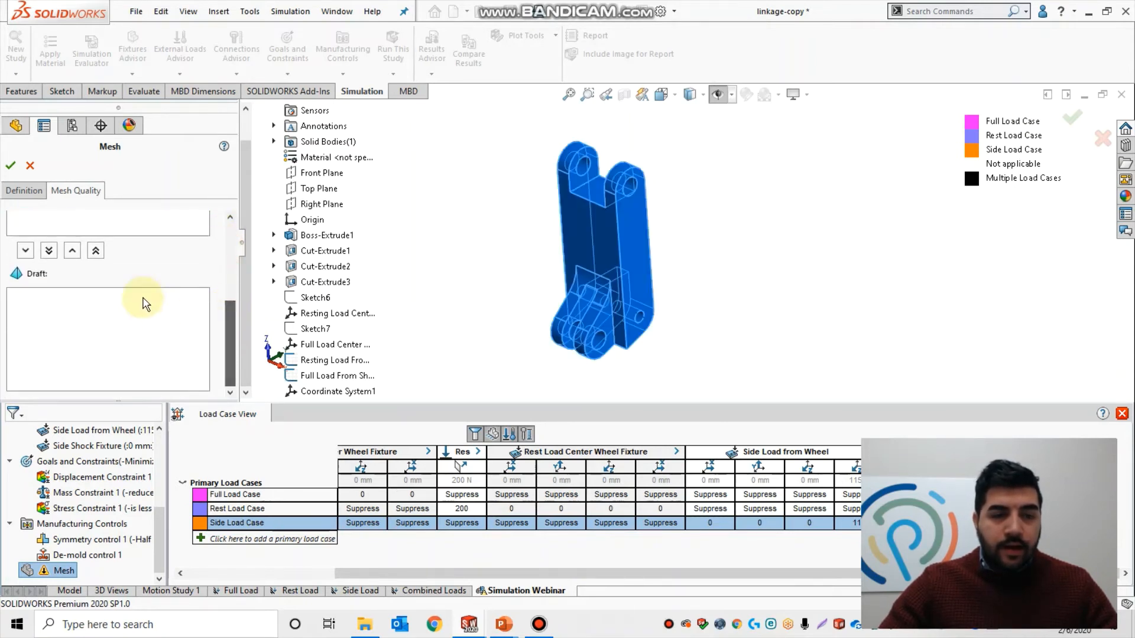
left_click(26, 252)
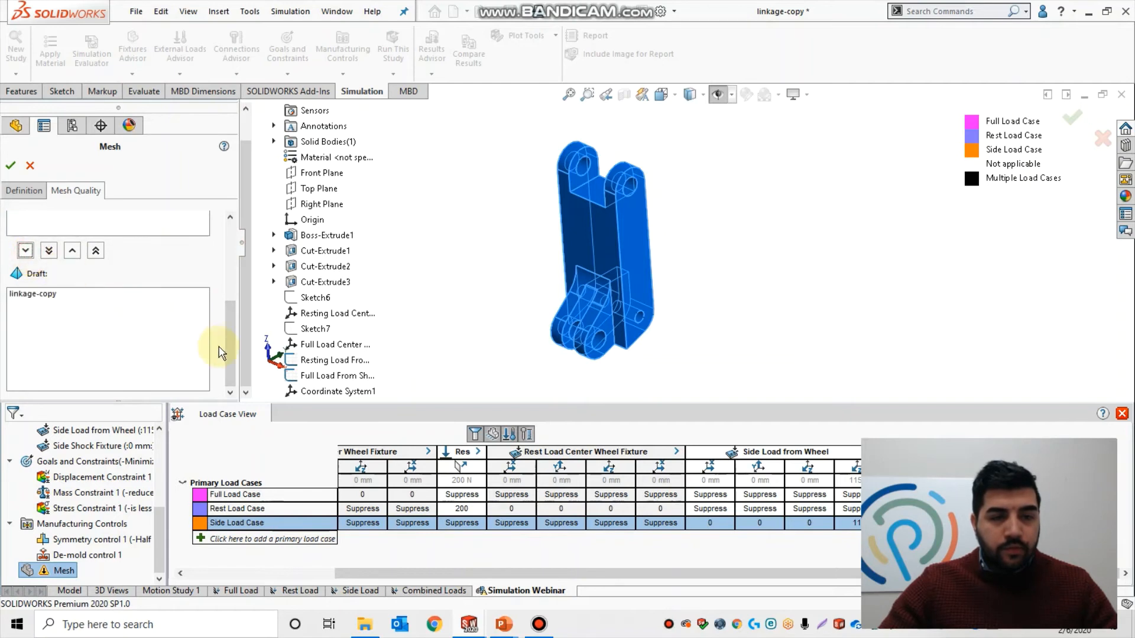
left_click_drag(224, 346, 216, 276)
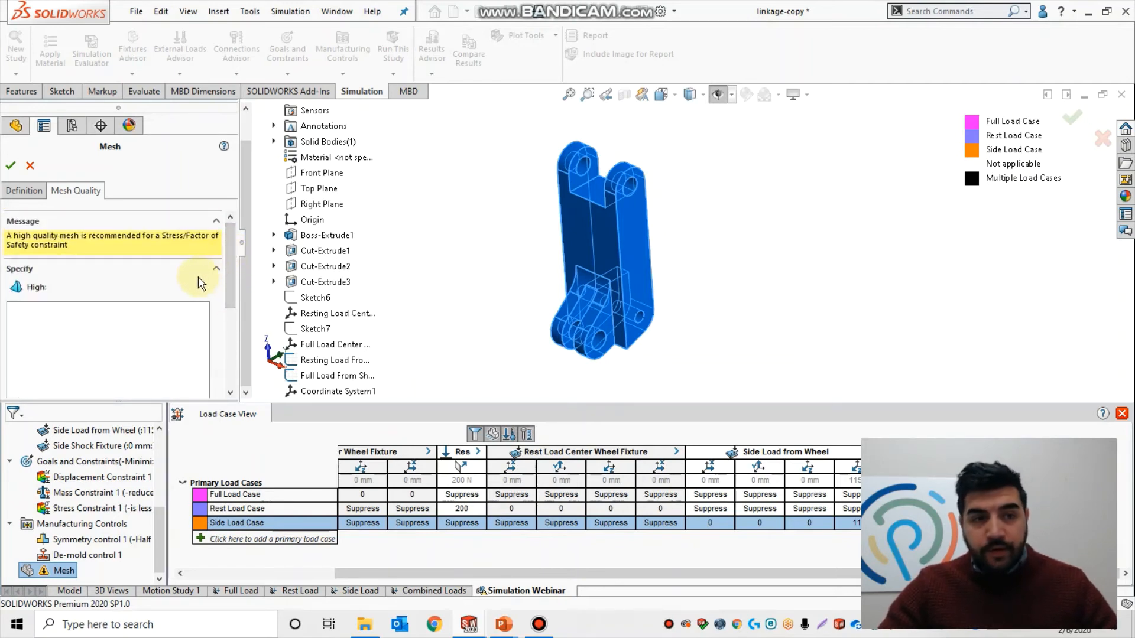
- Choose the curvature-based mesh in the mesh parameters and generate the linkage's mesh
left_click(28, 191)
left_click_drag(230, 242, 232, 295)
left_click(10, 309)
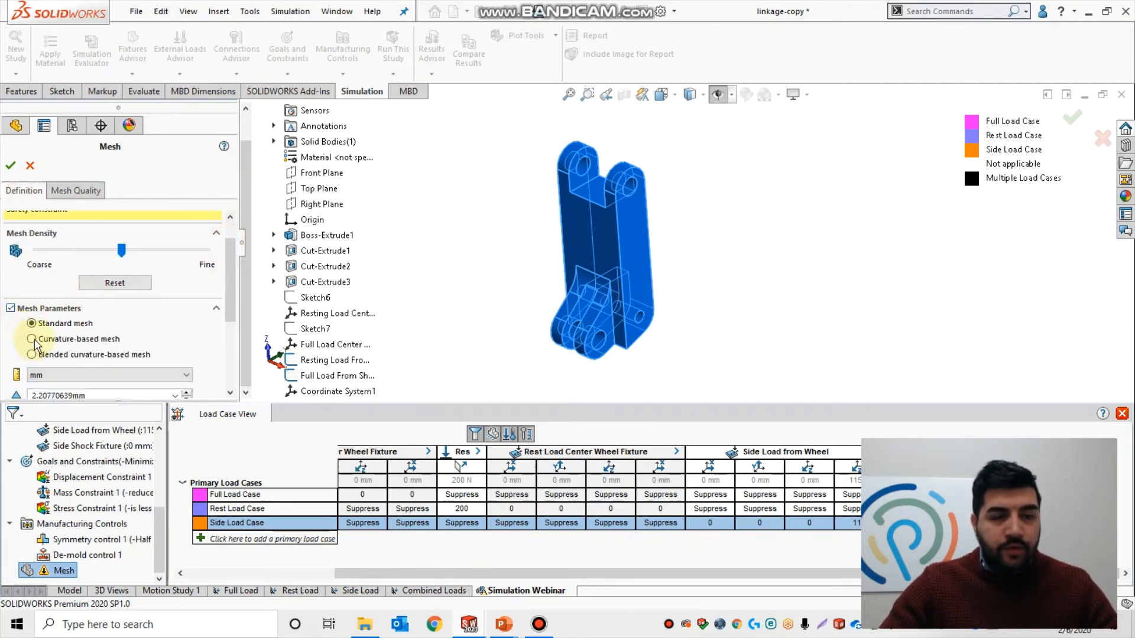
left_click(34, 340)
left_click_drag(229, 238, 231, 282)
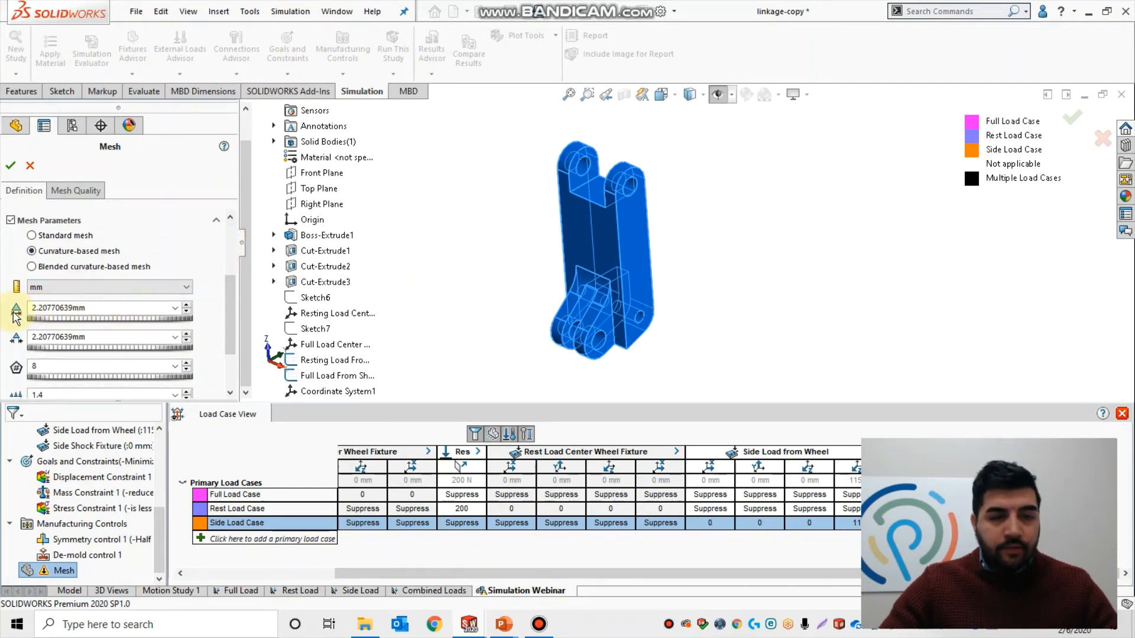
left_click_drag(232, 321, 233, 266)
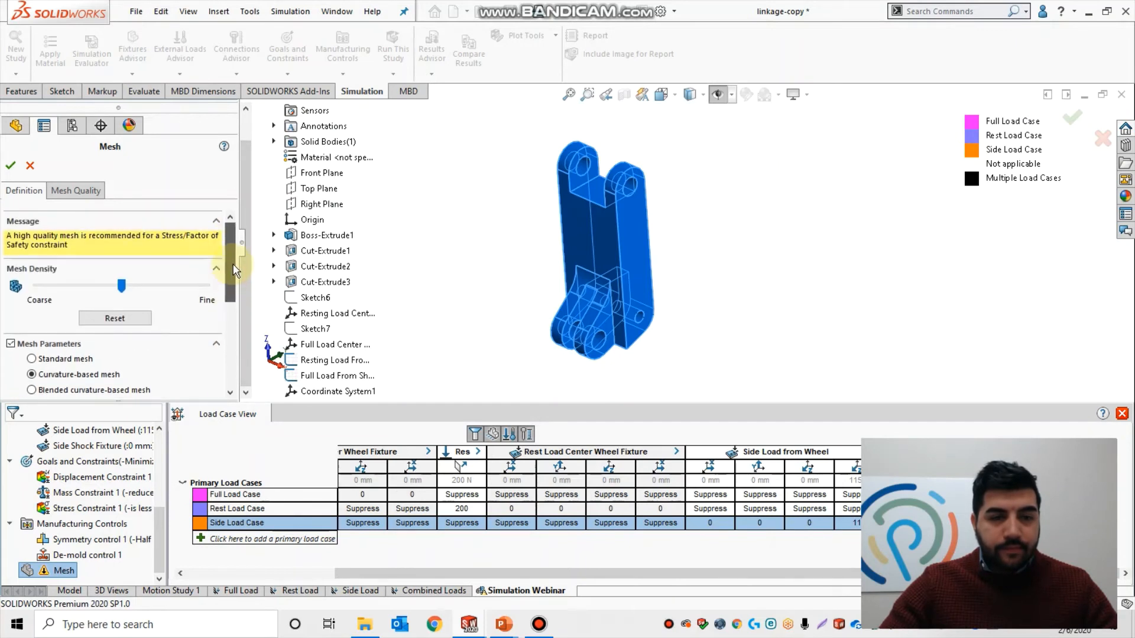
left_click(10, 165)
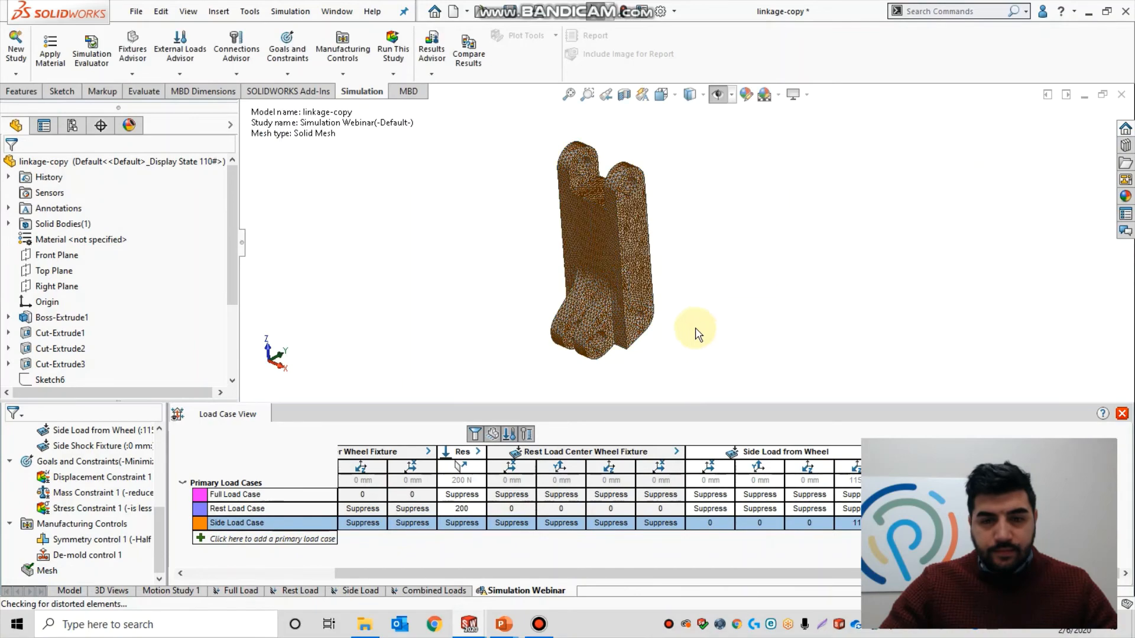
- Examine the optimized linkage in the Material Mass plot of the Full Load Case
scroll(661, 356, "down", 3)
middle_click_drag(625, 241, 628, 331)
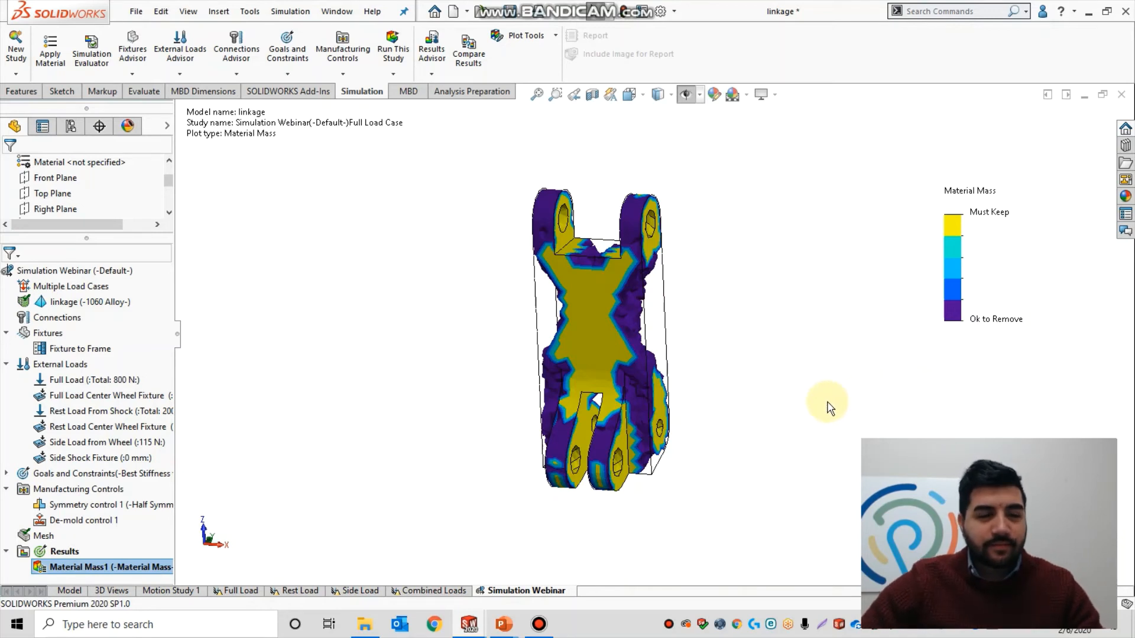
scroll(672, 465, "down", 2)
scroll(680, 437, "up", 1)
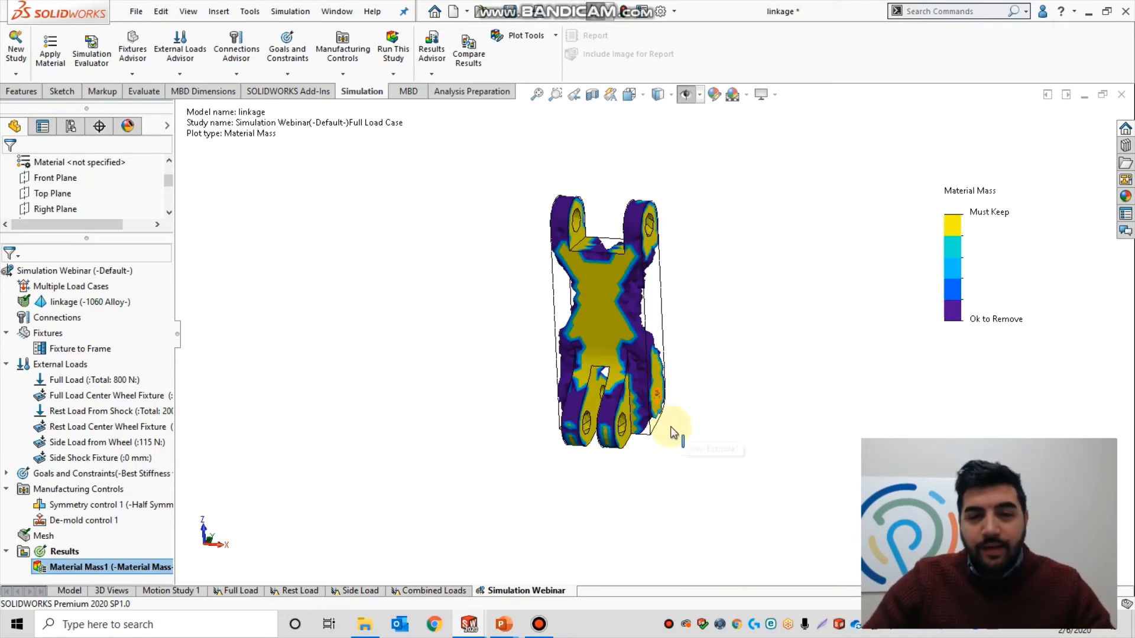
- Edit the Material Mass plot definition and shift the material mass isovalue slightly toward Light
middle_click_drag(709, 329, 742, 366)
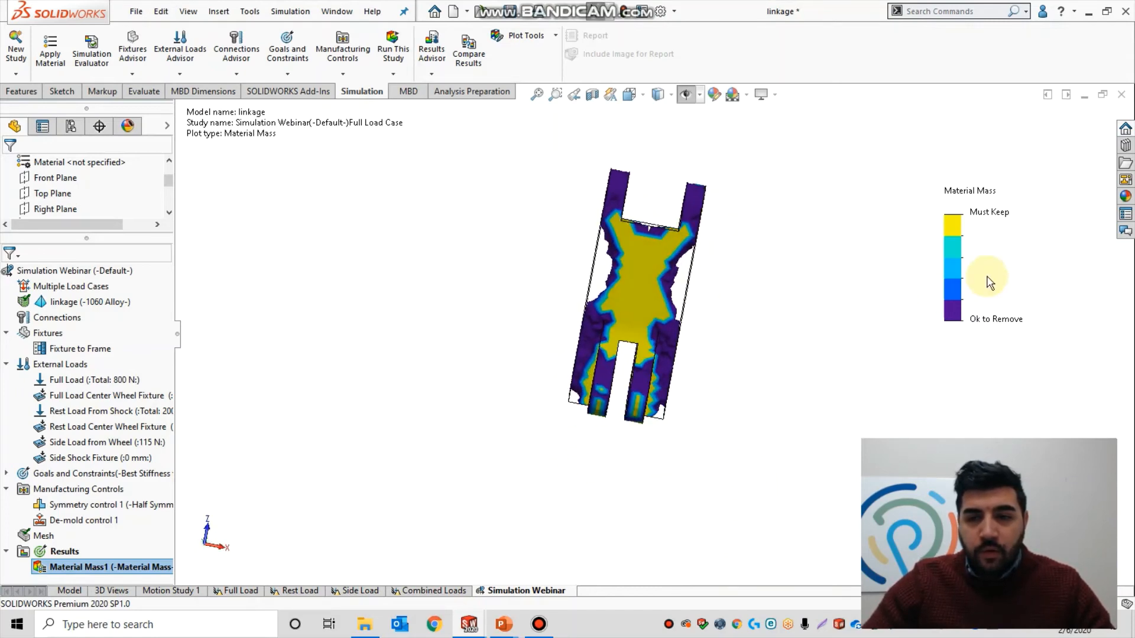
middle_click_drag(857, 330, 587, 333)
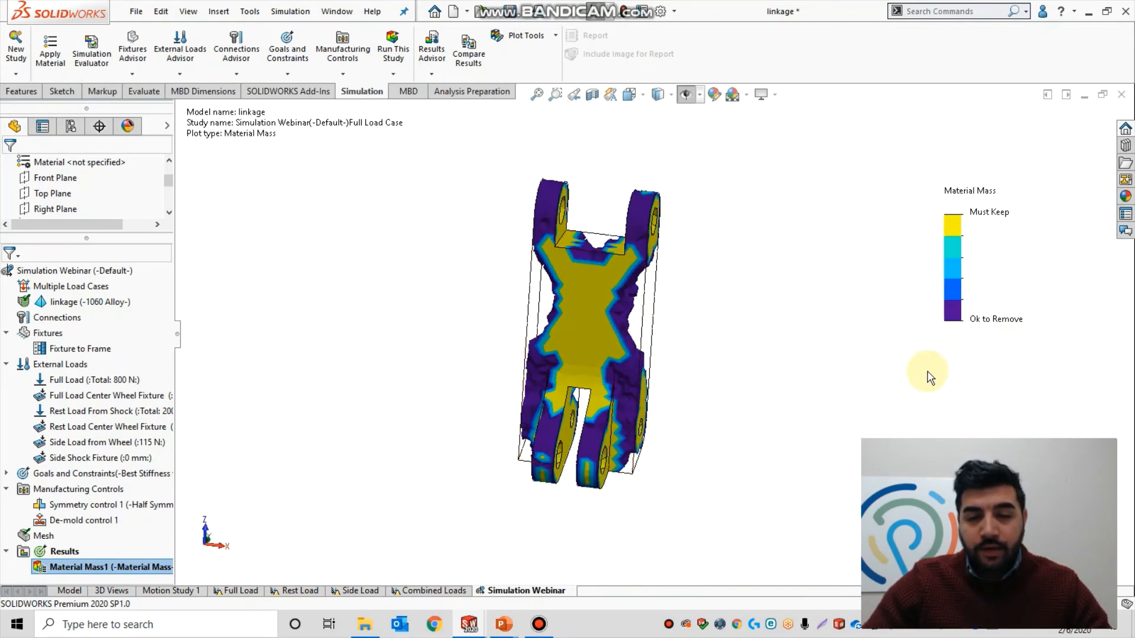
middle_click_drag(644, 486, 635, 429)
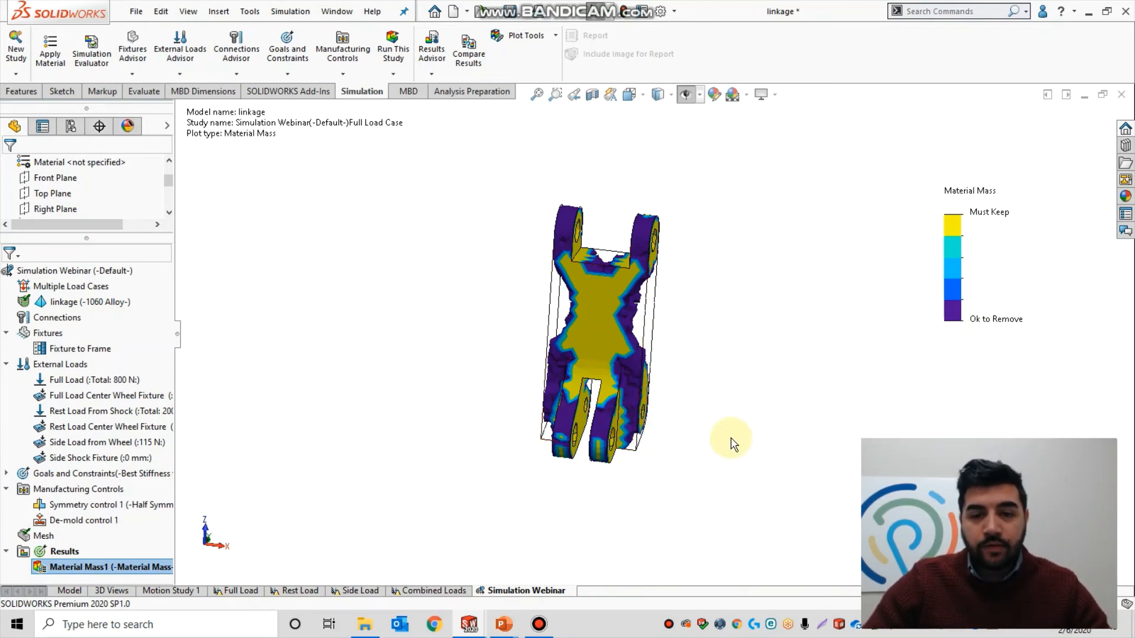
middle_click_drag(735, 413, 700, 378)
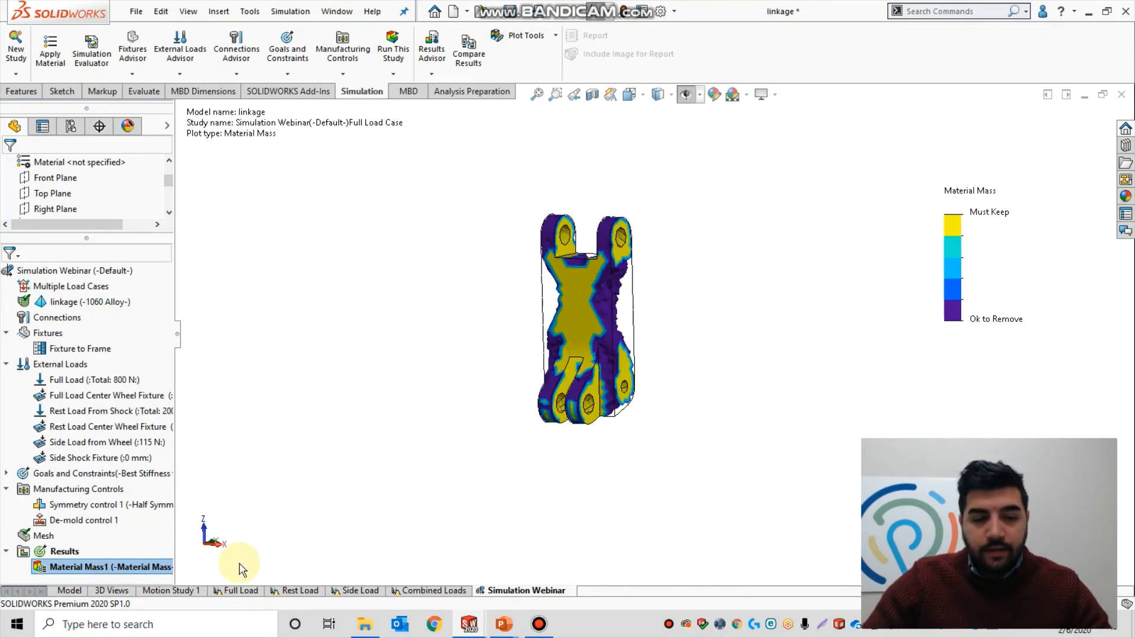
right_click(77, 568)
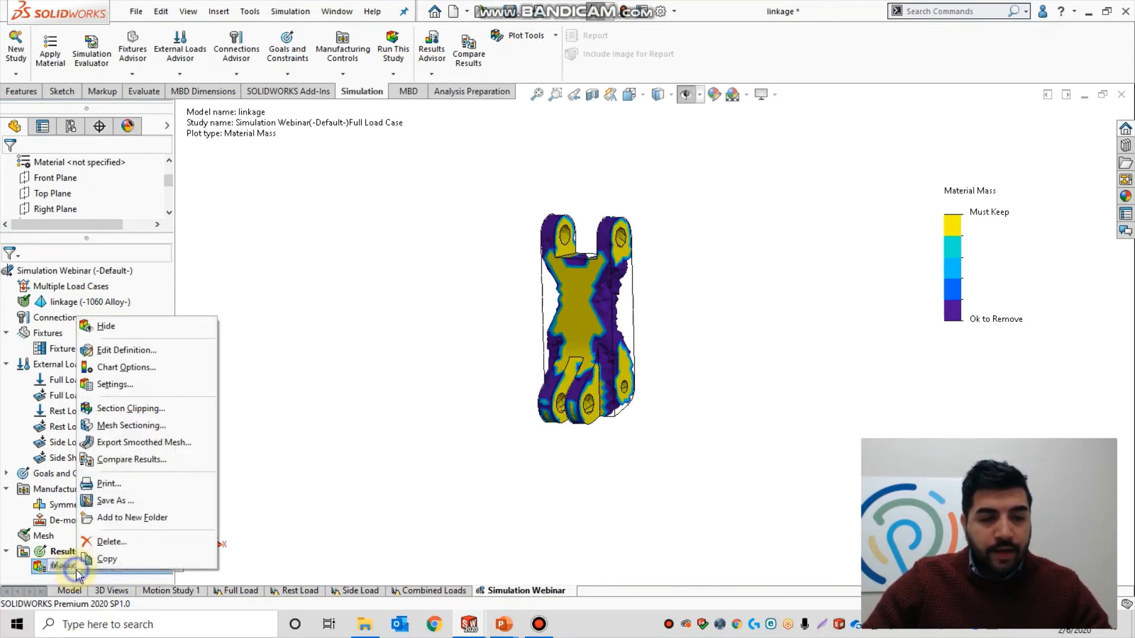
left_click(175, 349)
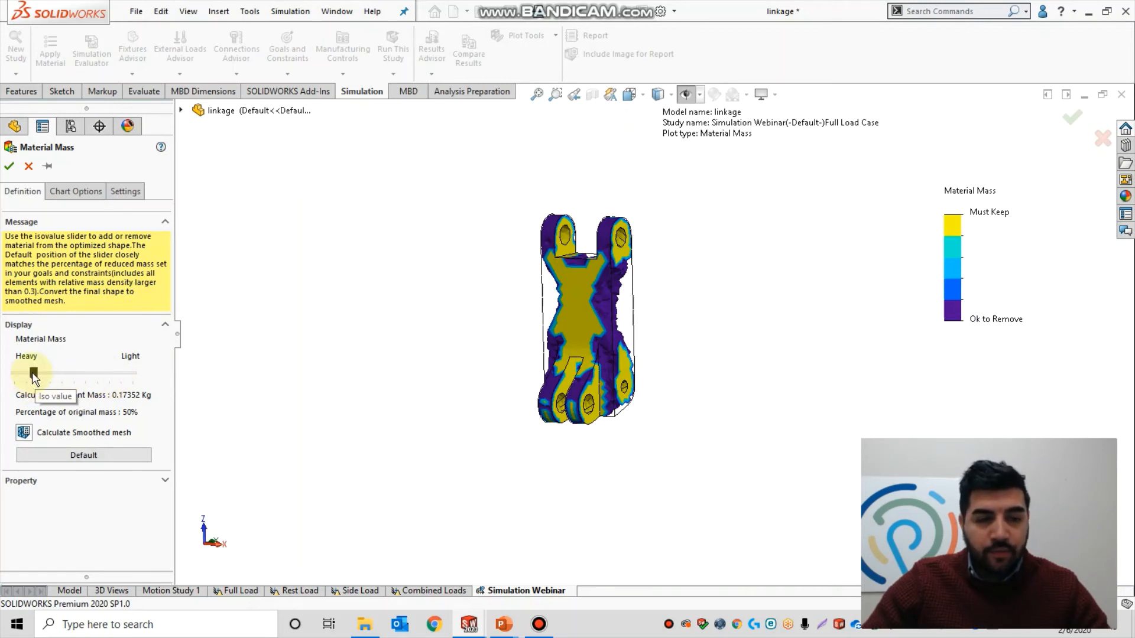
mouse_move(34, 374)
left_mouse_down()
mouse_move(88, 375)
mouse_move(35, 372)
left_mouse_up()
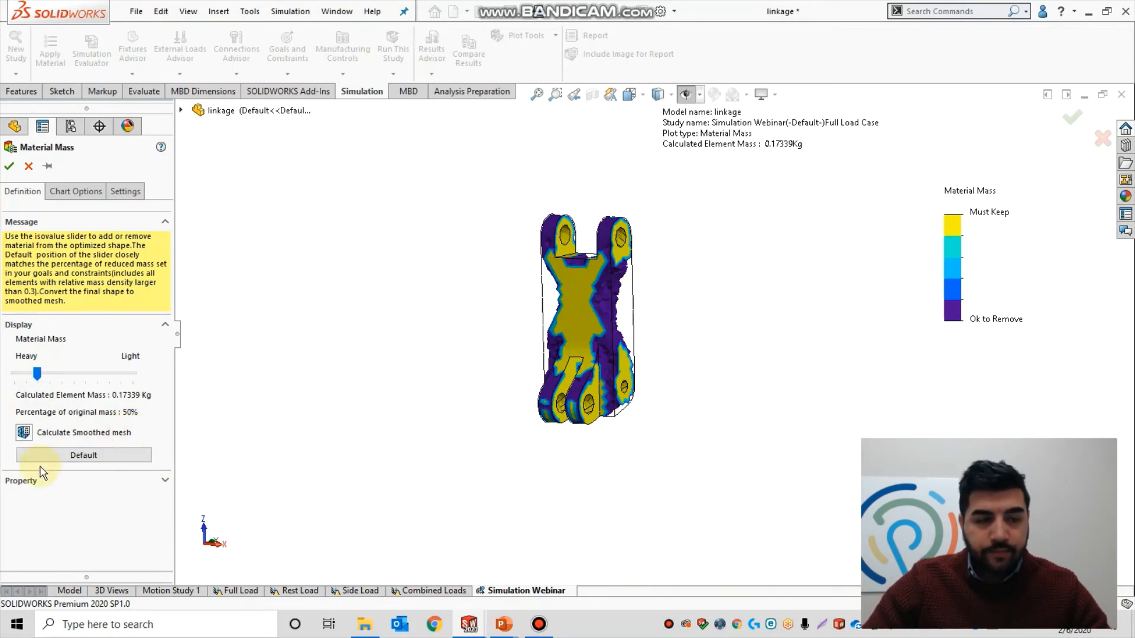
- Calculate the smoothed mesh of the optimized linkage and adjust its number of smoothing cycles near the Smooth end
left_click(24, 434)
middle_click_drag(703, 342, 682, 376)
mouse_move(110, 498)
left_mouse_down()
mouse_move(50, 503)
mouse_move(115, 501)
left_mouse_up()
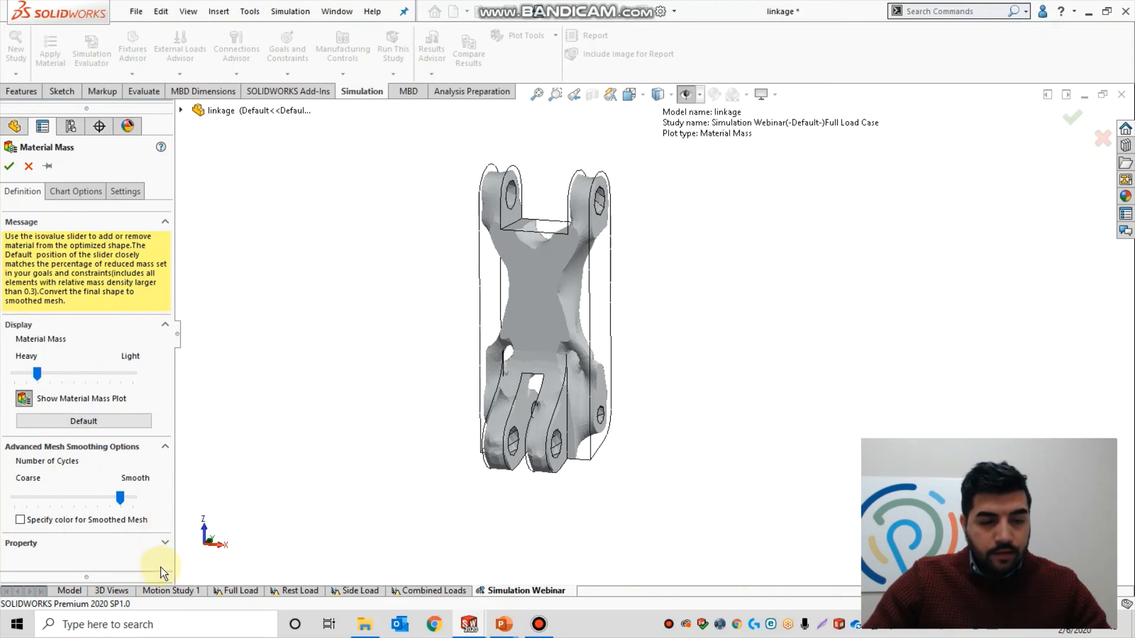
left_click(164, 544)
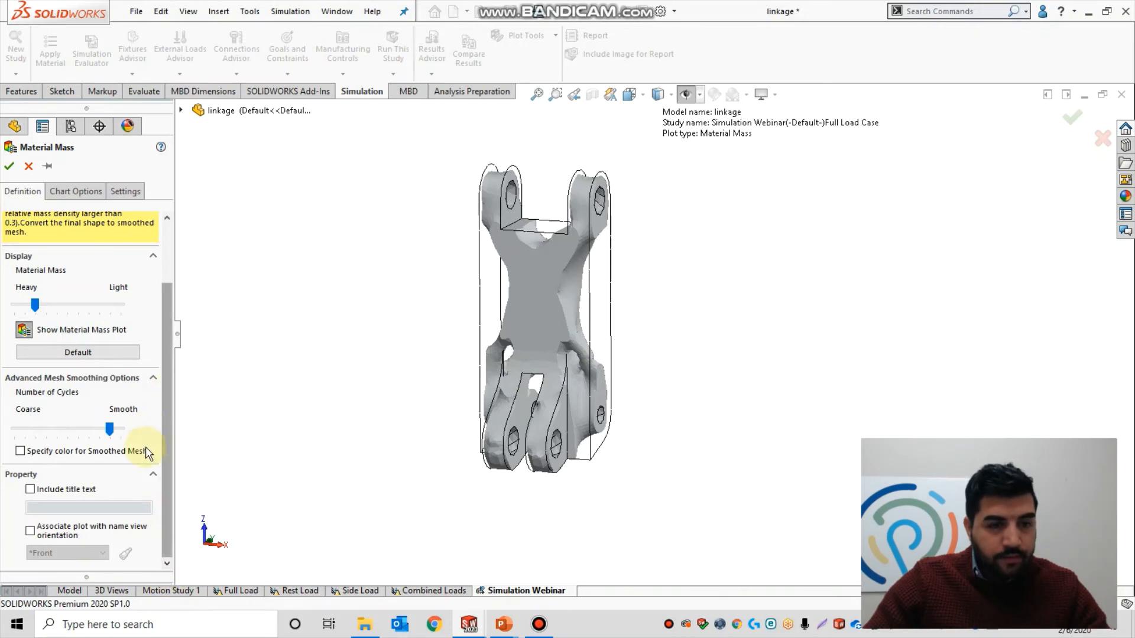
left_click(152, 476)
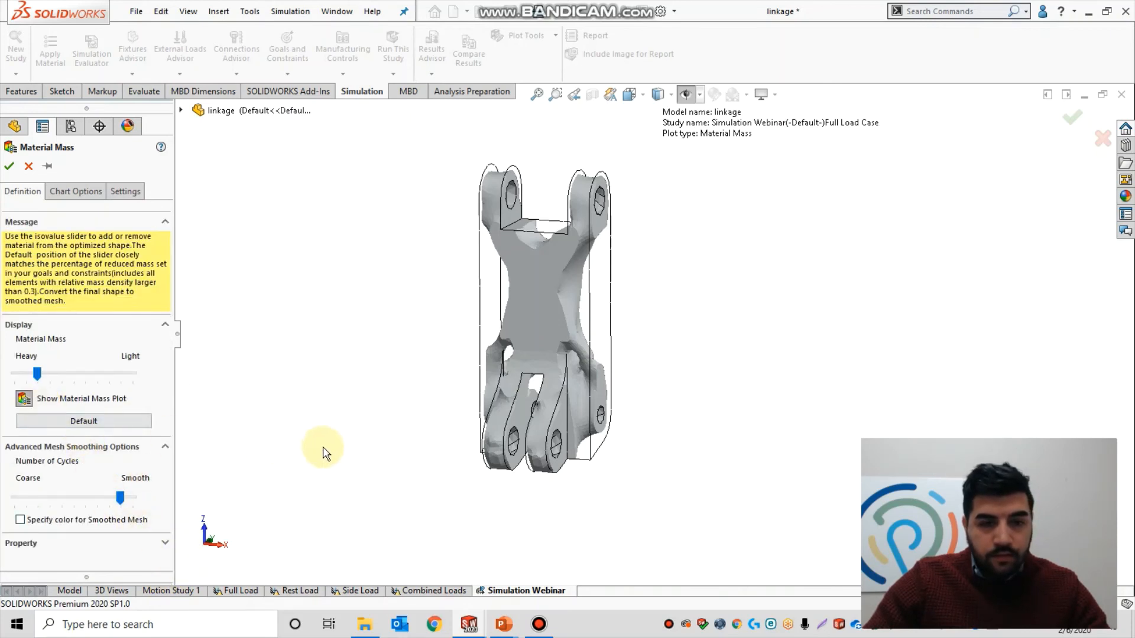
scroll(302, 445, "up", 2)
left_click_drag(99, 573, 101, 534)
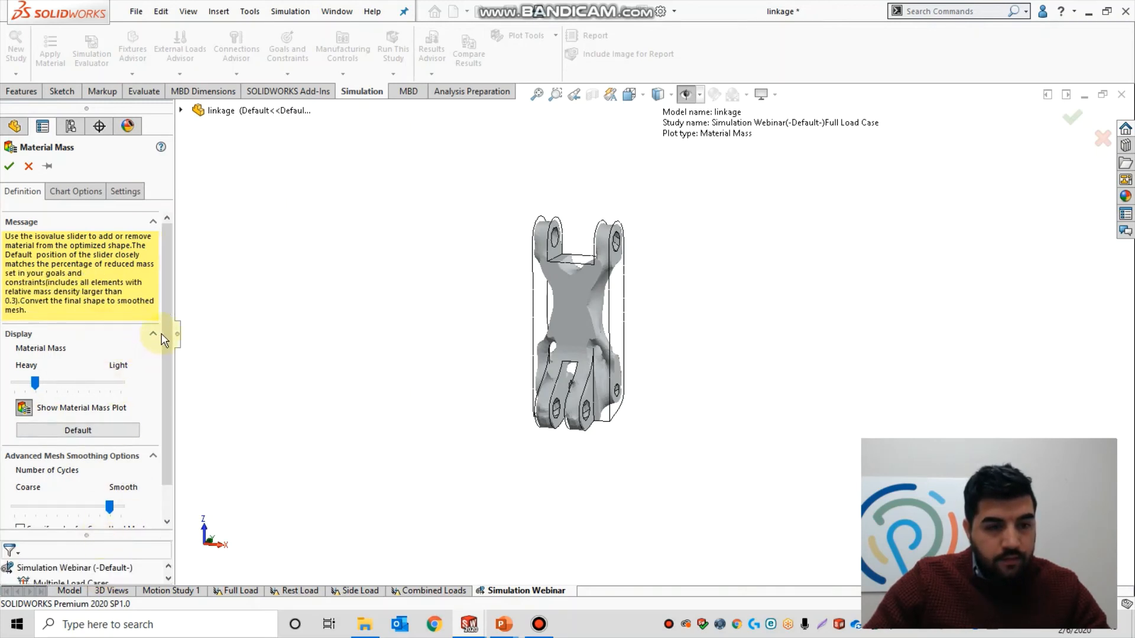
left_click_drag(165, 330, 164, 451)
left_click_drag(88, 536, 88, 596)
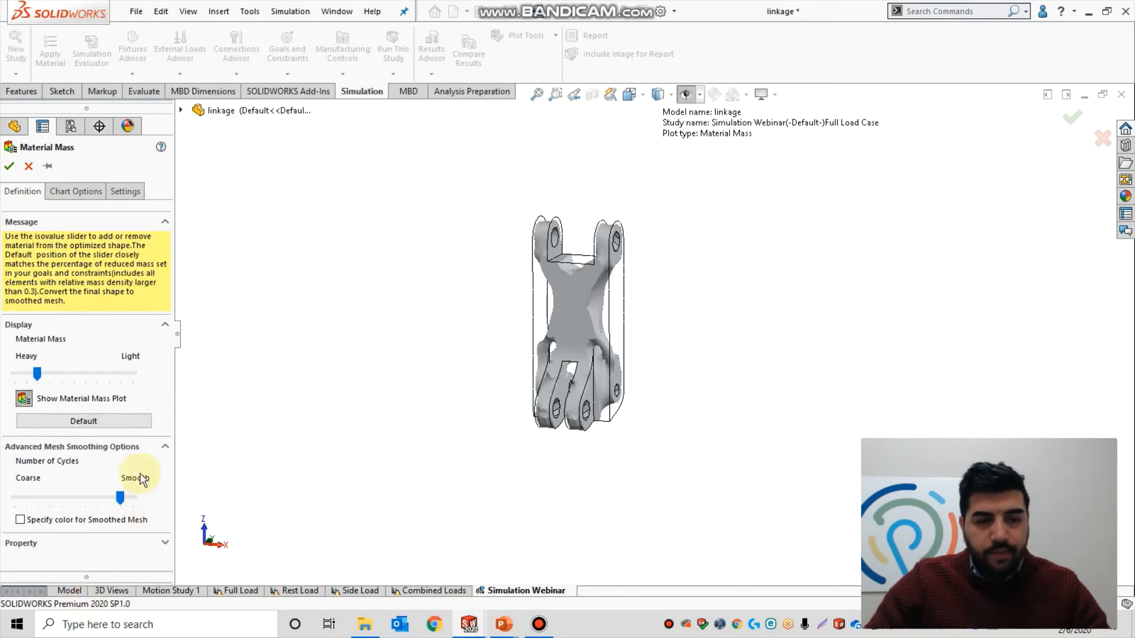
- Apply the default setting to the Material Mass display and accept the smoothed plot
left_click(77, 422)
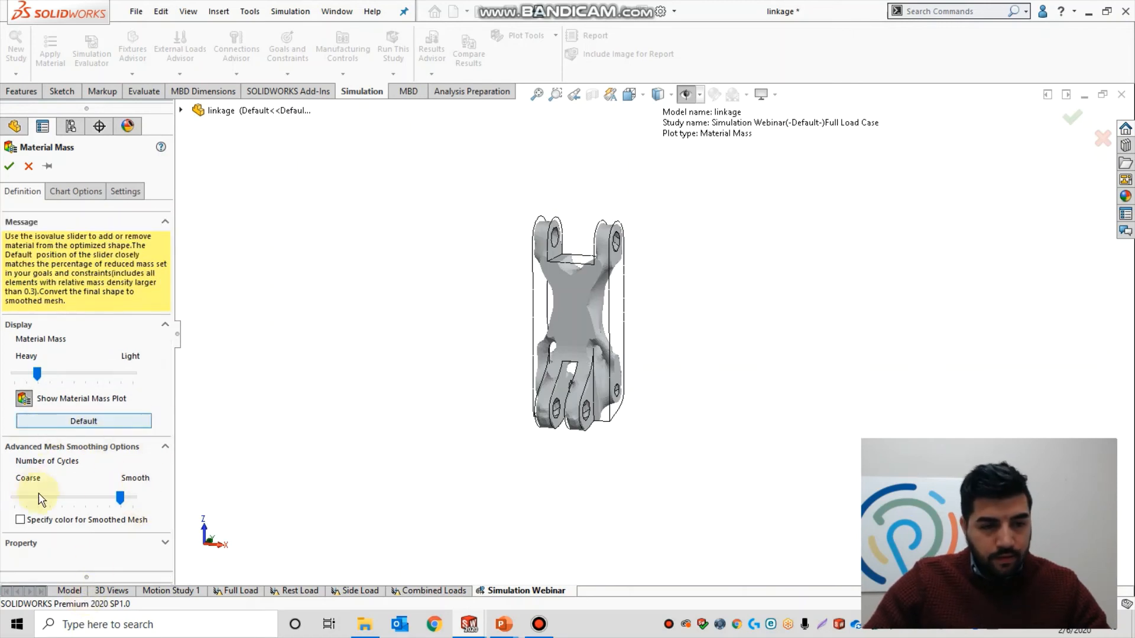
left_click(166, 449)
left_click(165, 475)
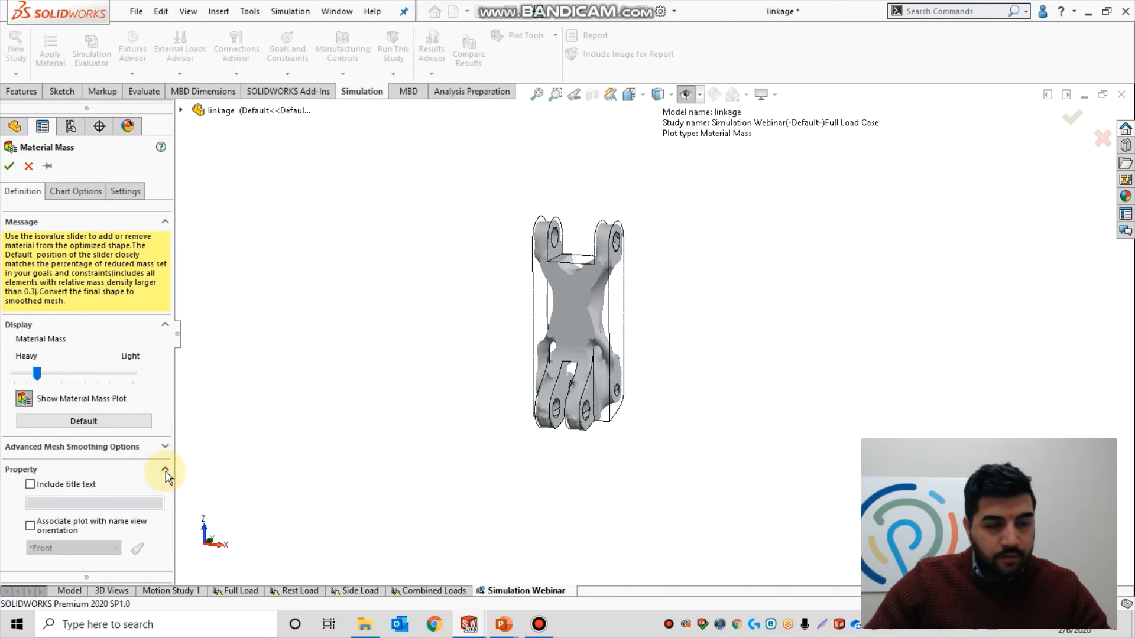
left_click(165, 472)
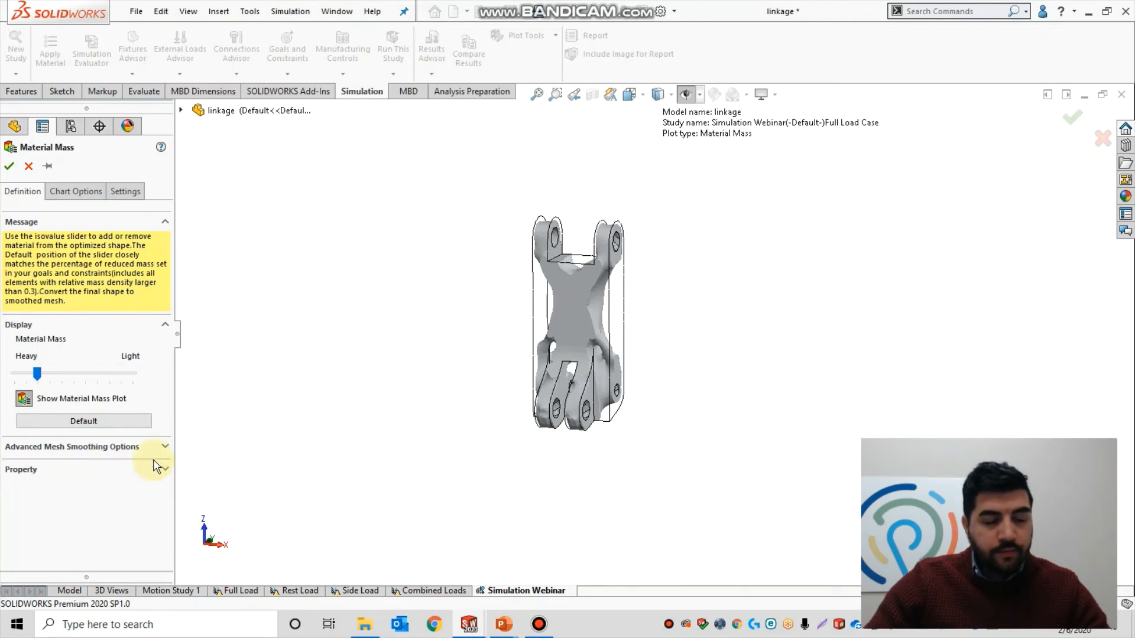
left_click(9, 166)
- Set up exporting the smoothed mesh into a new part file, check its part name and save folder, and cancel the export
middle_click_drag(739, 406, 189, 612)
right_click(78, 566)
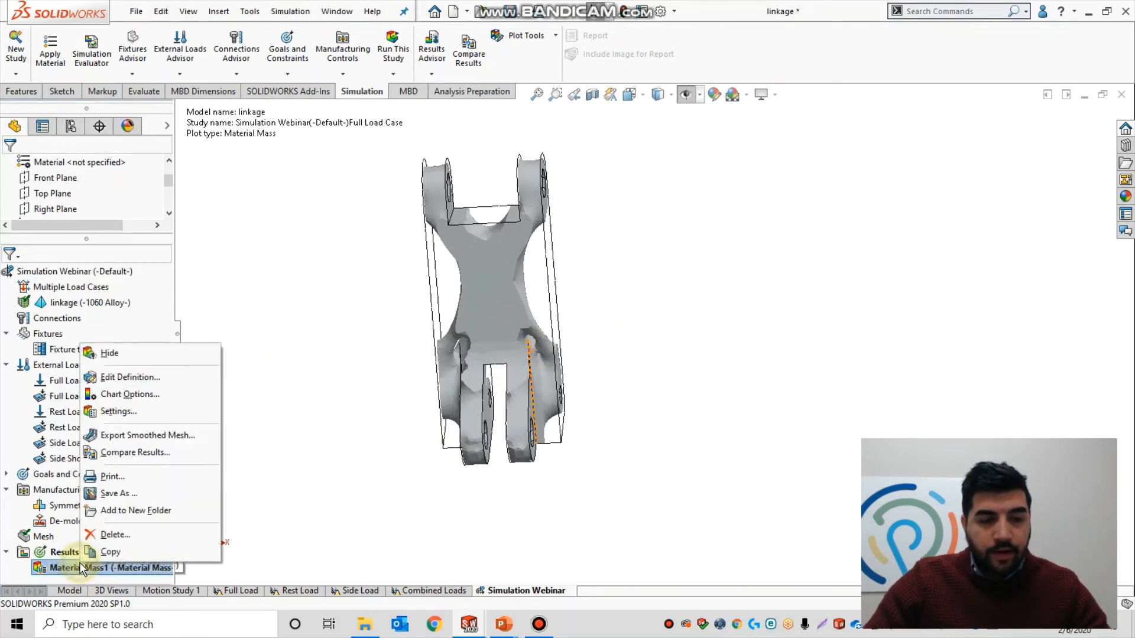
left_click(158, 435)
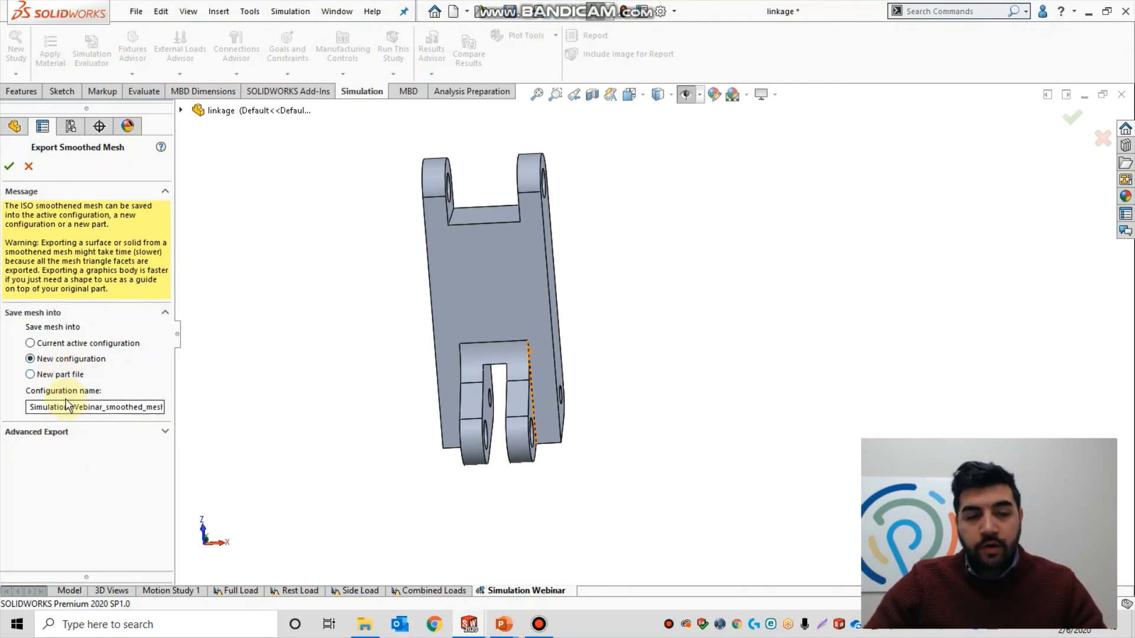
left_click(30, 374)
left_click_drag(140, 407, 43, 380)
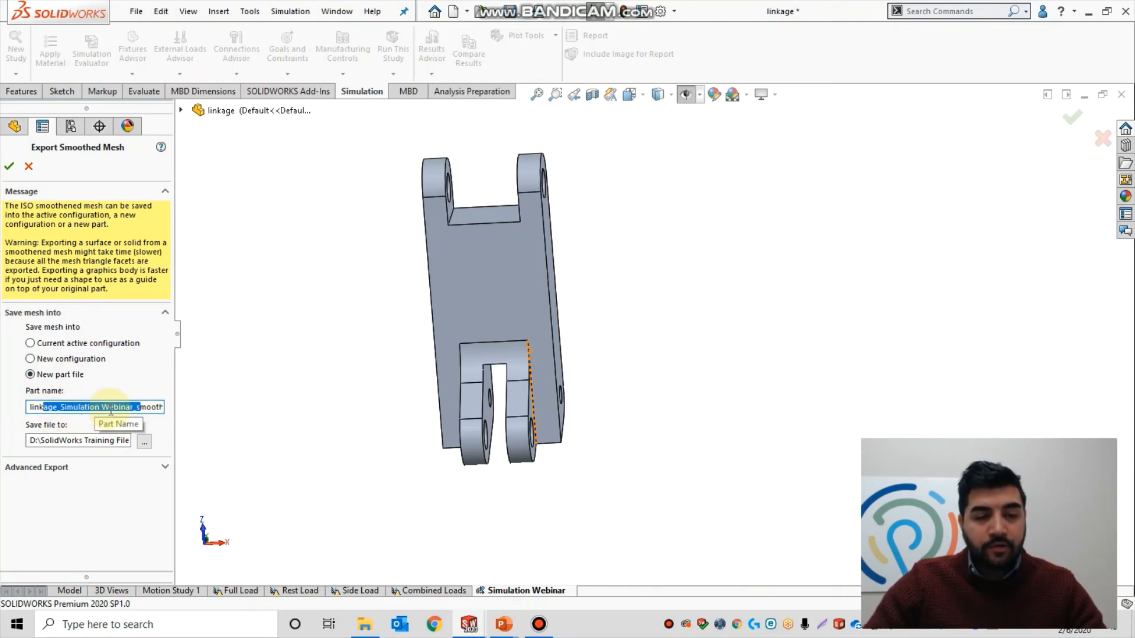
left_click(118, 408)
left_click_drag(63, 407, 182, 417)
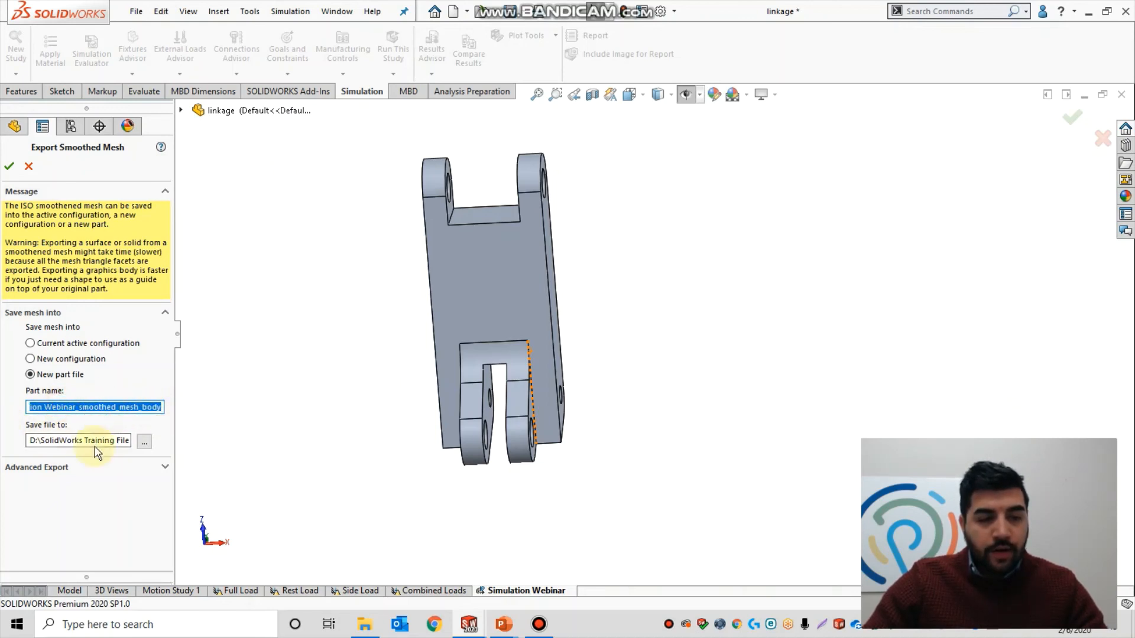
left_click(145, 442)
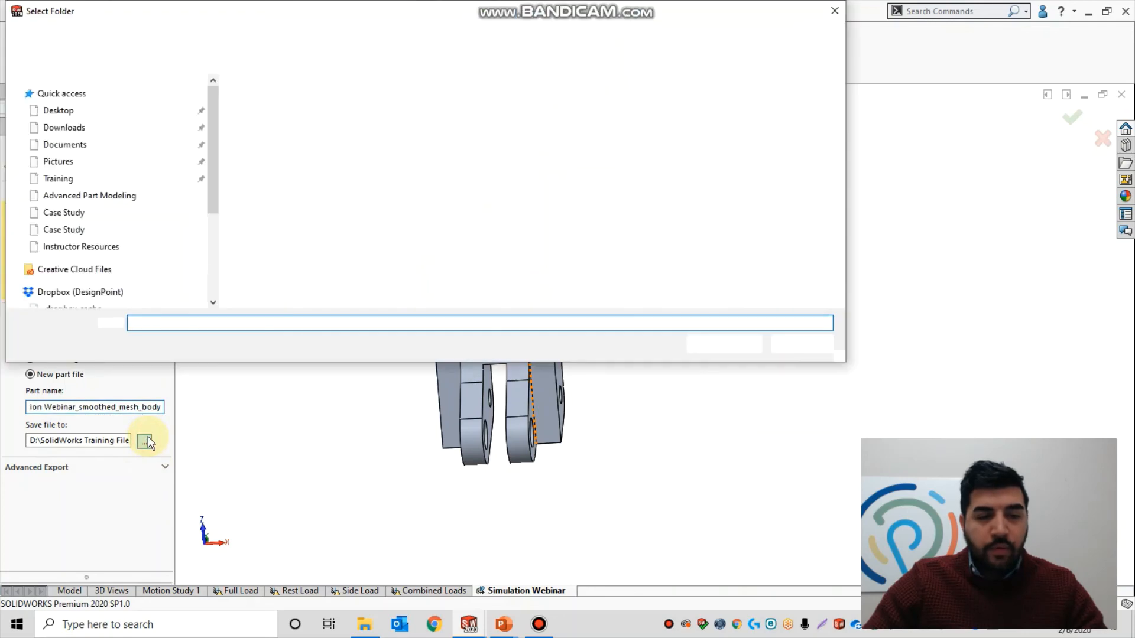
scroll(216, 210, "up", 10)
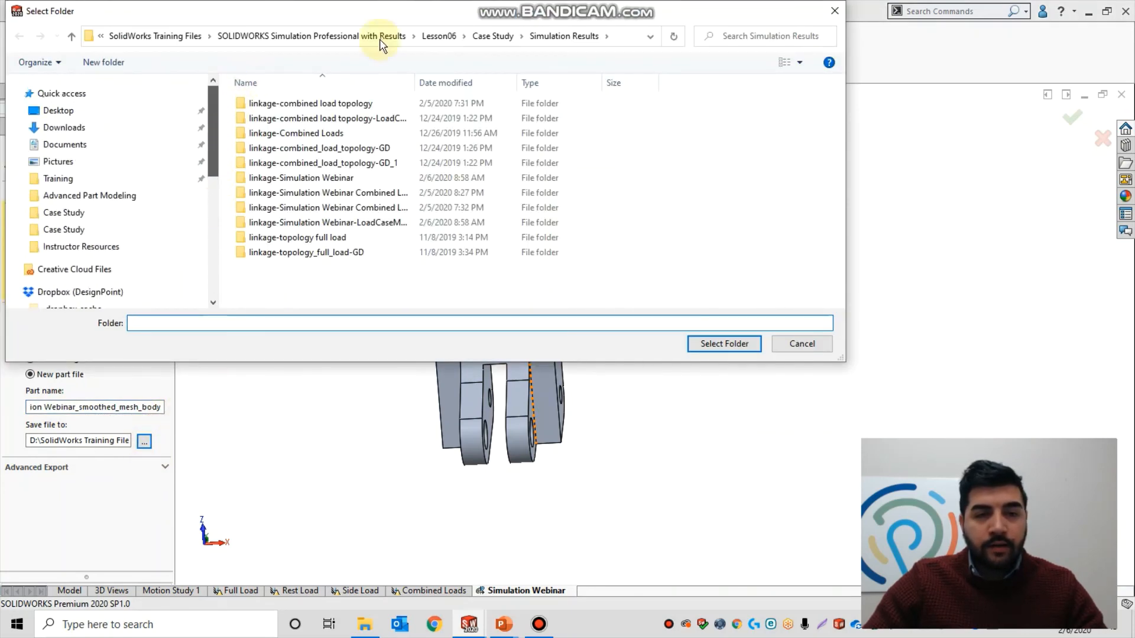
left_click(834, 12)
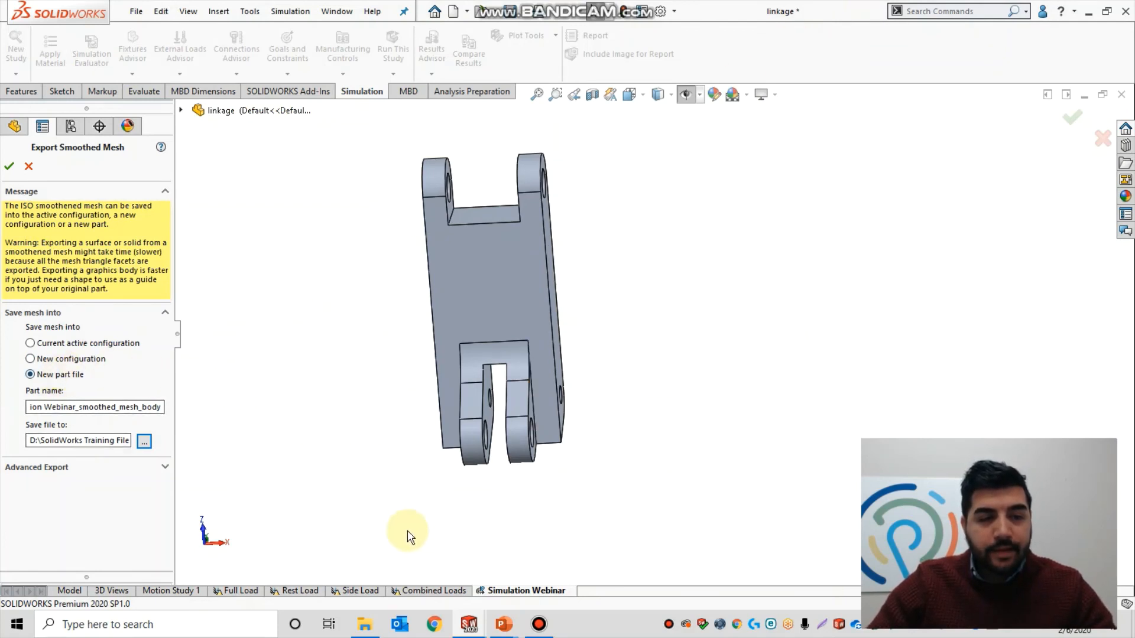
left_click(29, 167)
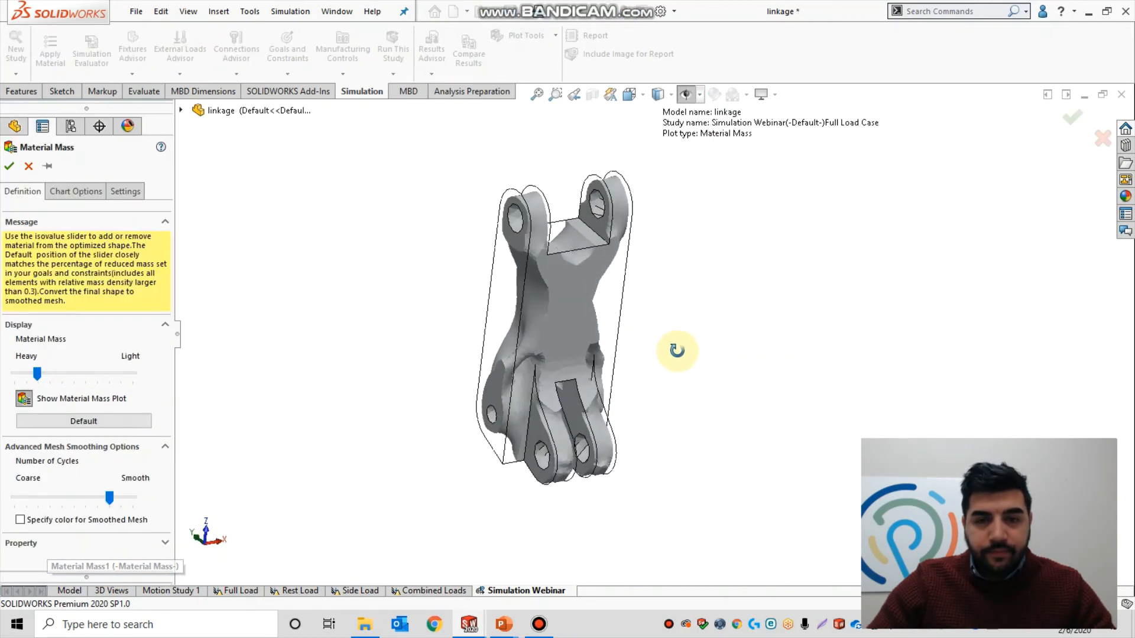
- Examine the smoothed linkage shape against its original outline from several angles and close the Material Mass definition without changes
middle_click_drag(690, 286, 658, 331)
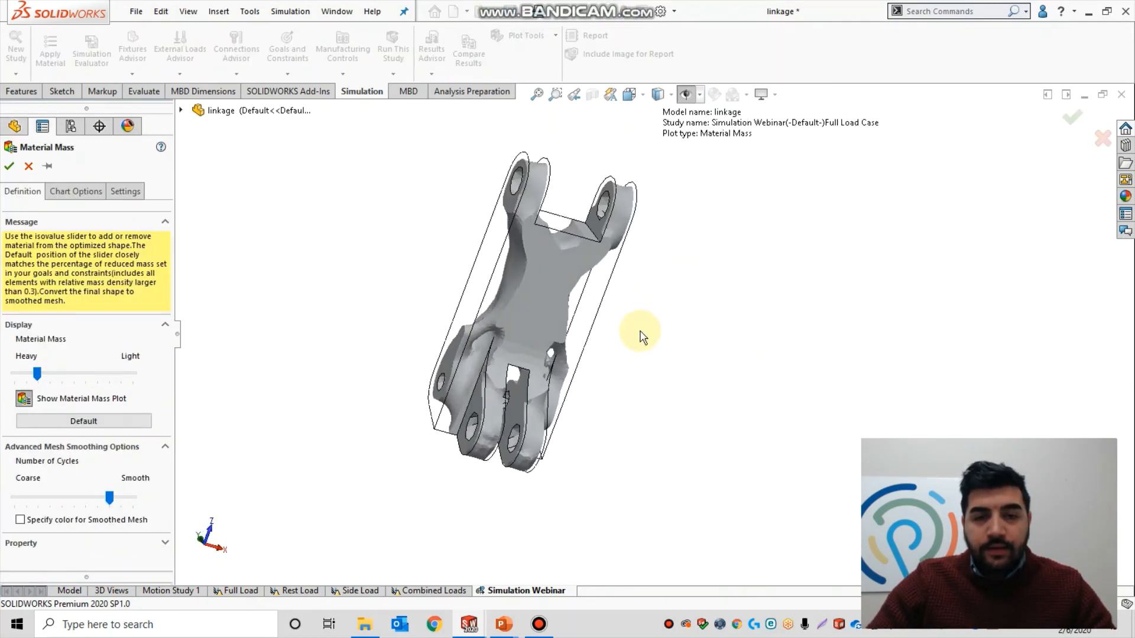
scroll(494, 286, "down", 2)
middle_click_drag(495, 290, 585, 374)
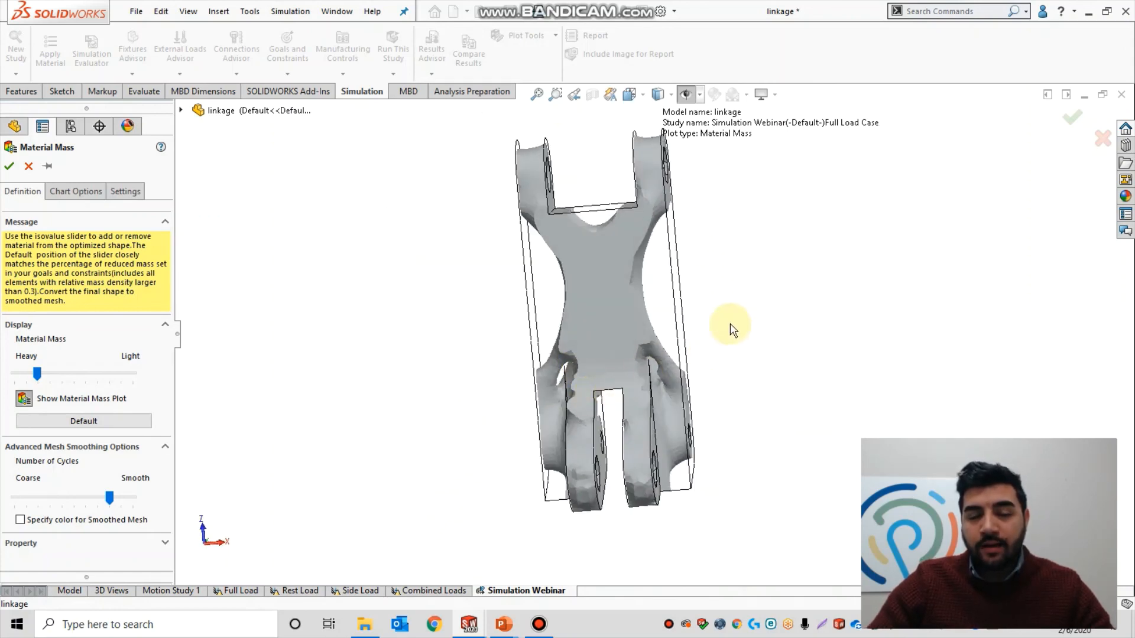
middle_click_drag(711, 290, 762, 402)
scroll(752, 212, "up", 1)
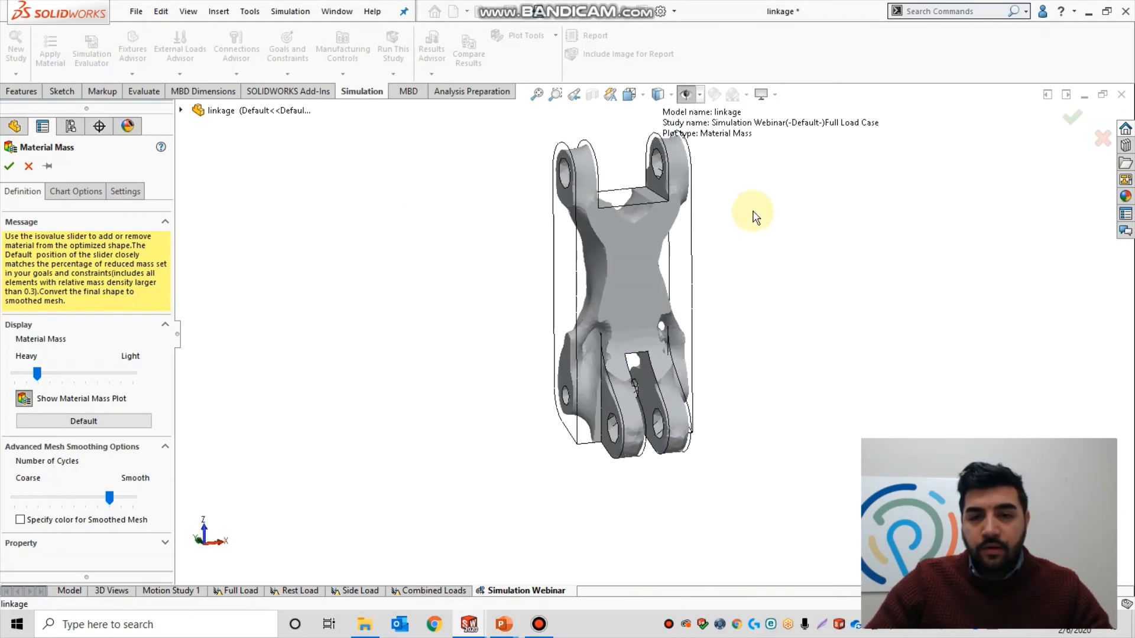
scroll(716, 210, "down", 1)
scroll(690, 204, "up", 1)
middle_click_drag(682, 281, 429, 286)
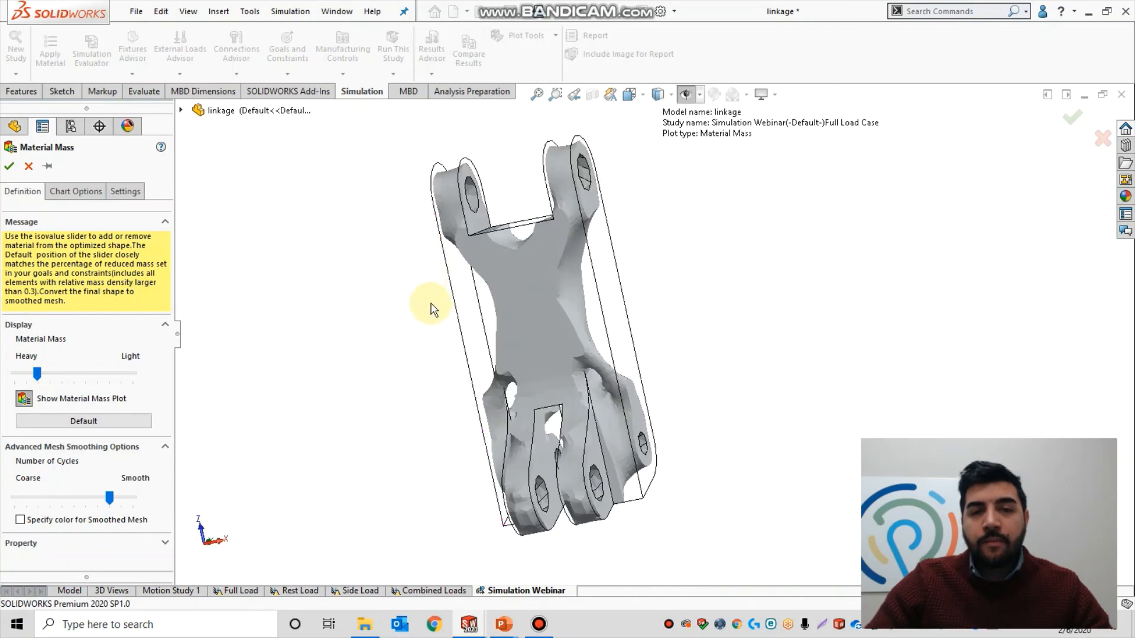
left_click(29, 166)
middle_click_drag(435, 304, 346, 309)
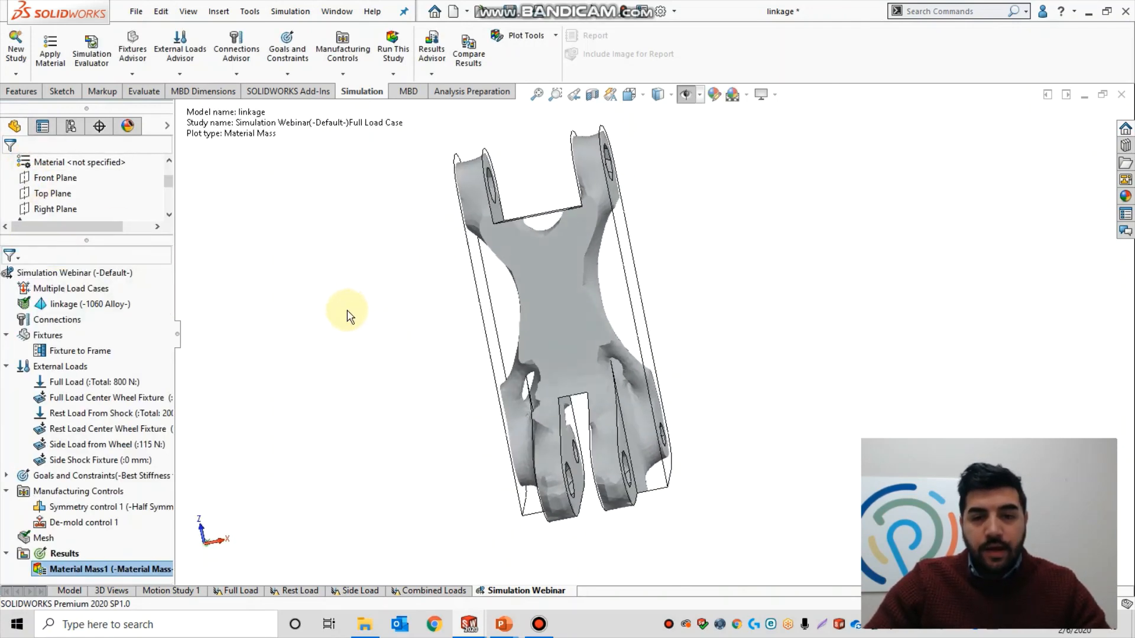
middle_click_drag(700, 378, 717, 329)
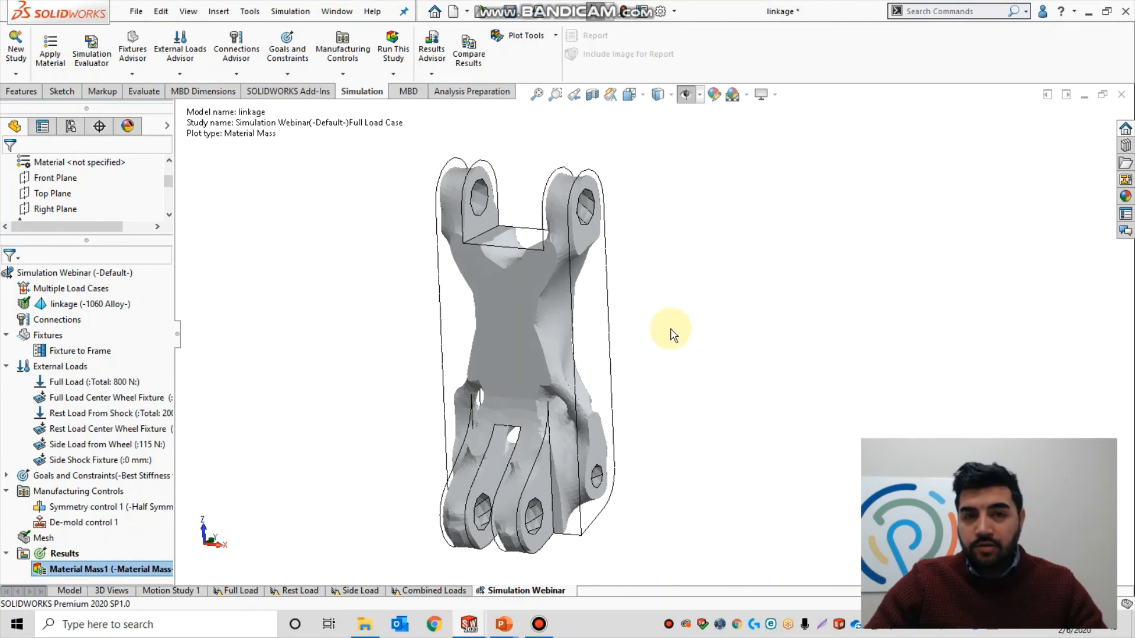
- Switch to the Finished part document and review the redesigned linkage and its feature tree
left_click(327, 11)
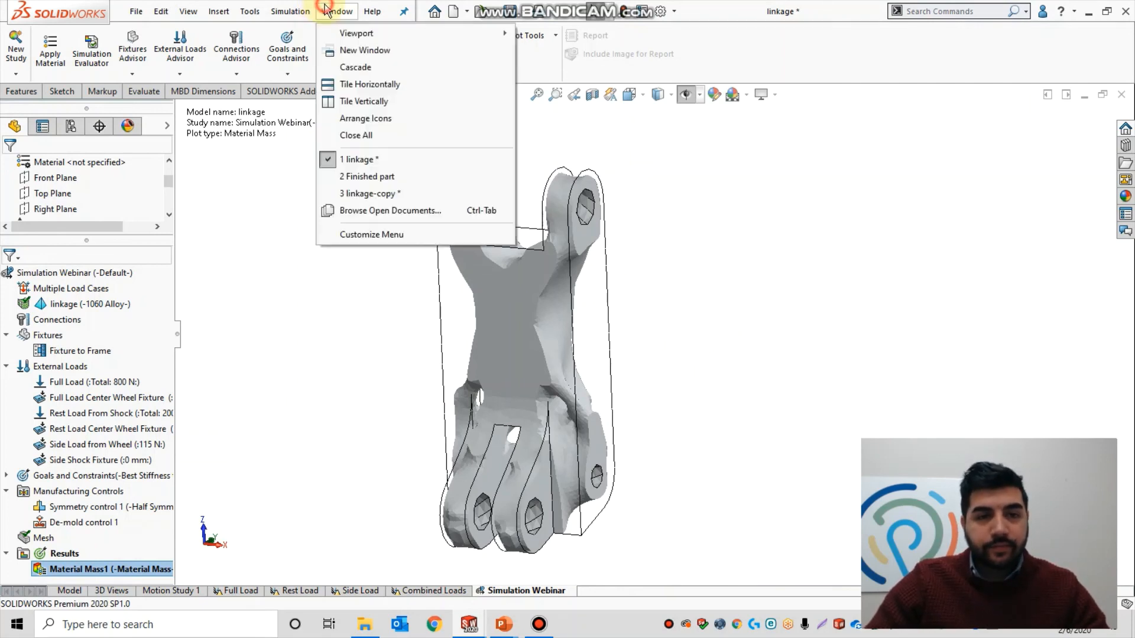
left_click(384, 177)
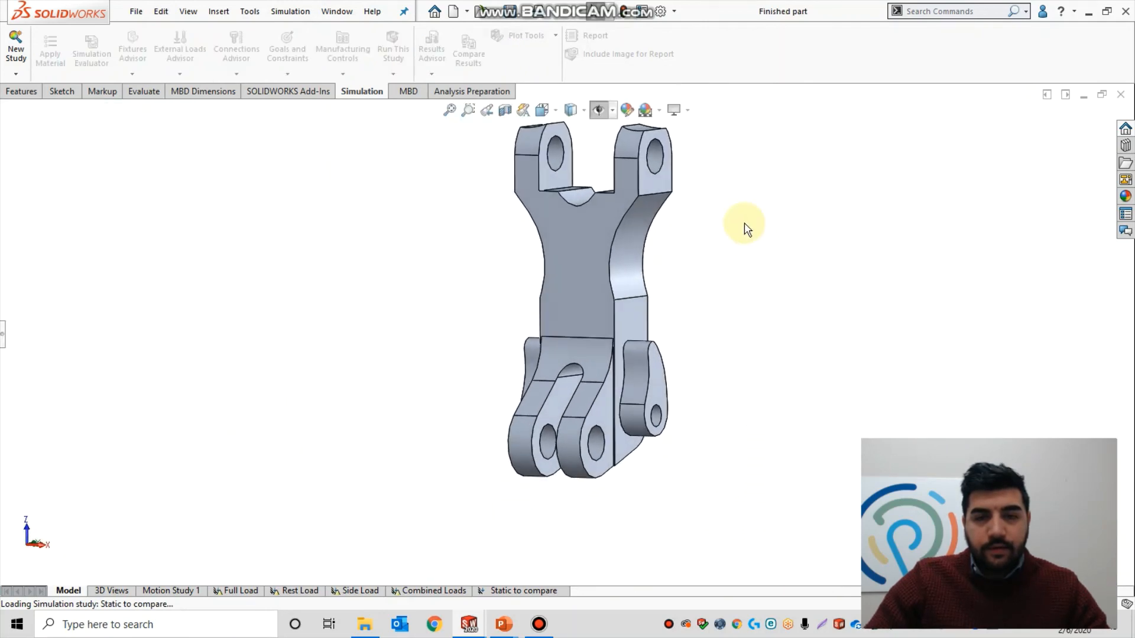
middle_click_drag(736, 195, 740, 374)
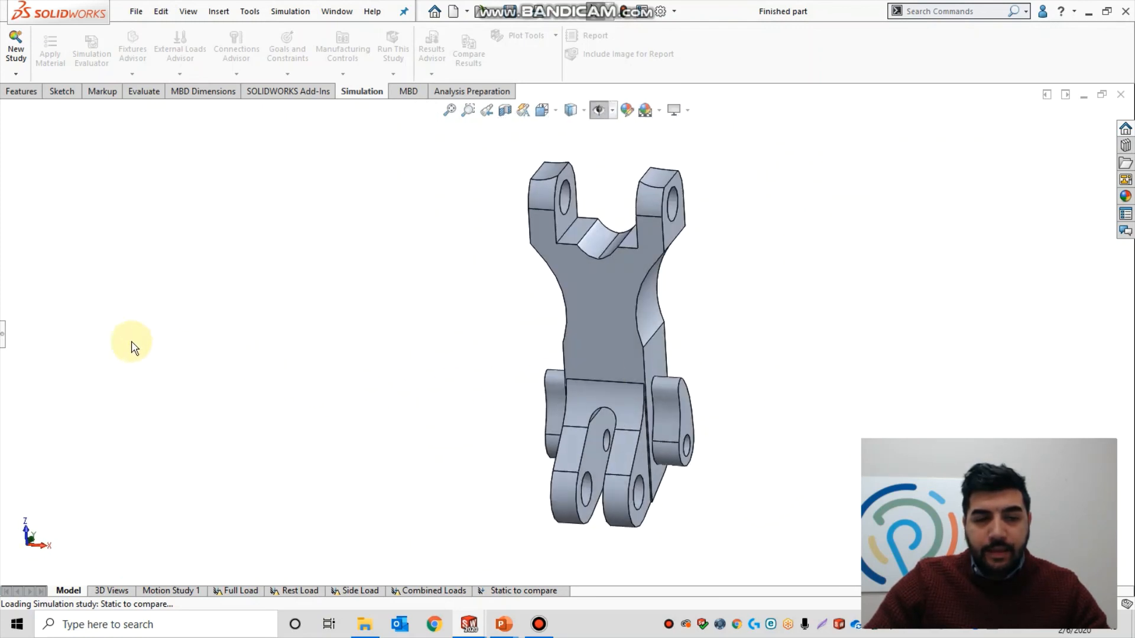
left_click(2, 335)
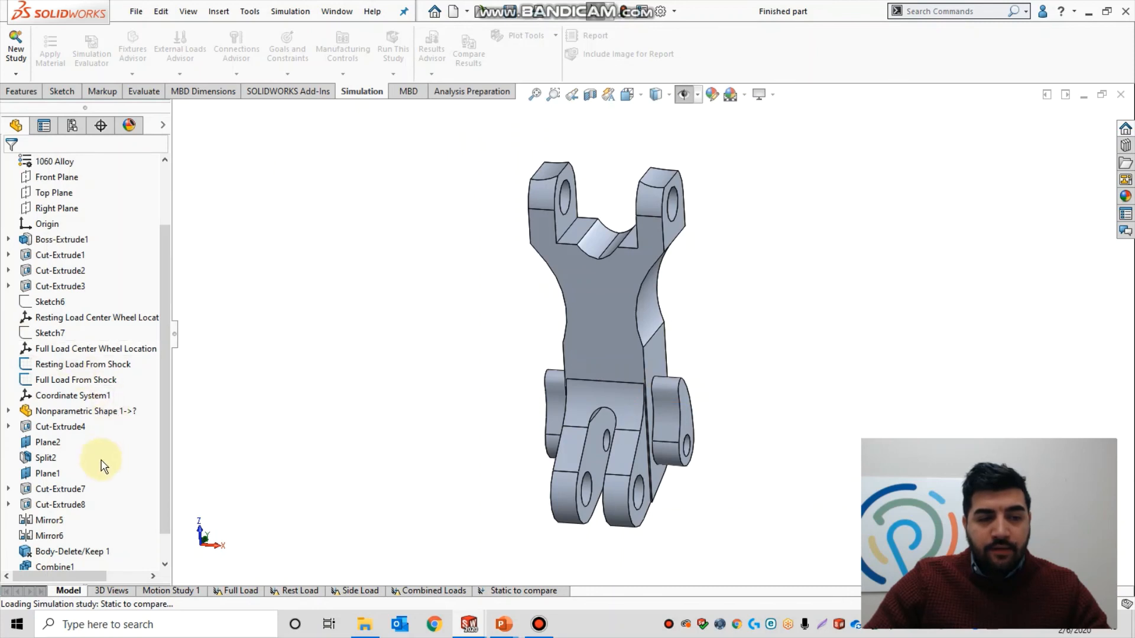
scroll(169, 278, "down", 2)
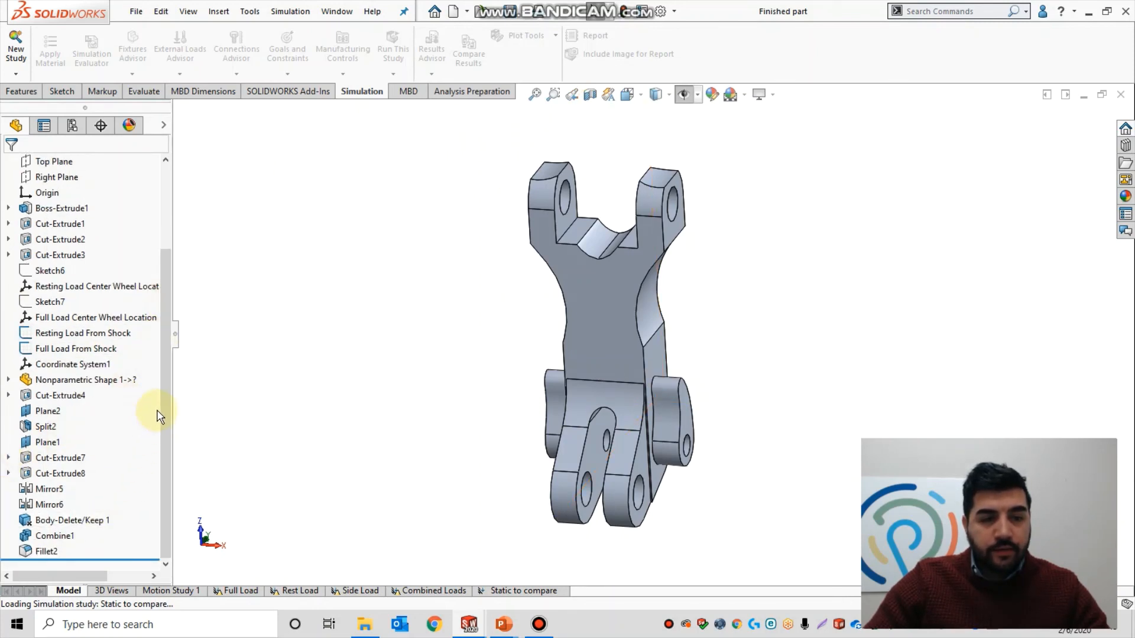
mouse_move(170, 398)
left_mouse_down()
mouse_move(191, 264)
mouse_move(173, 334)
mouse_move(185, 331)
mouse_move(175, 315)
left_mouse_up()
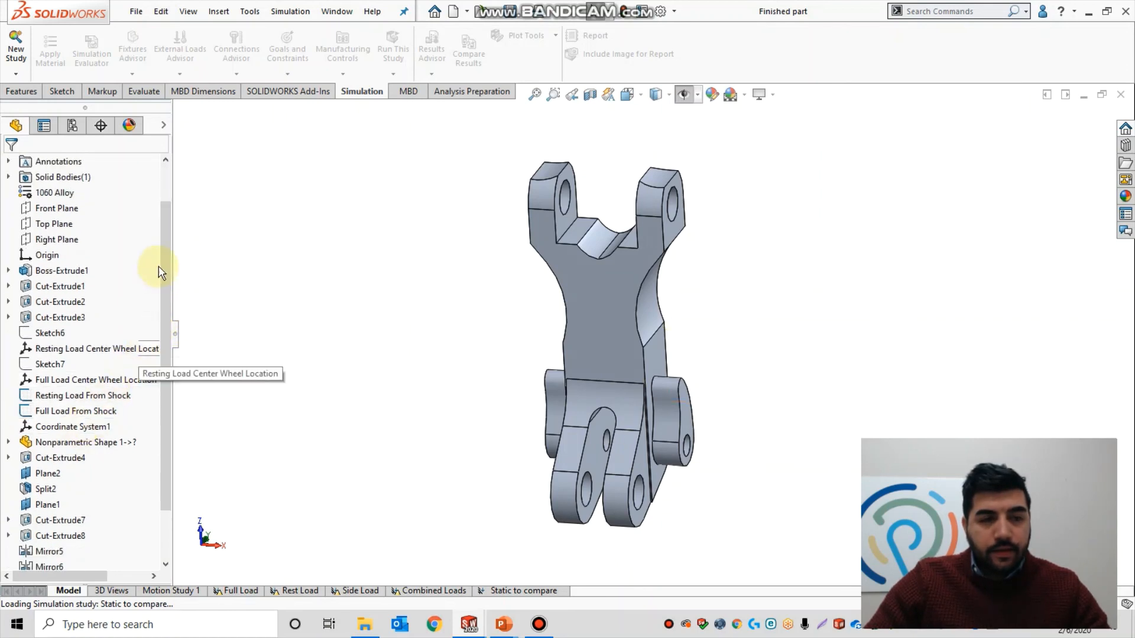
- Roll the finished part's feature history back to directly after the Nonparametric Shape 1 feature and select that imported shape
left_click(37, 444)
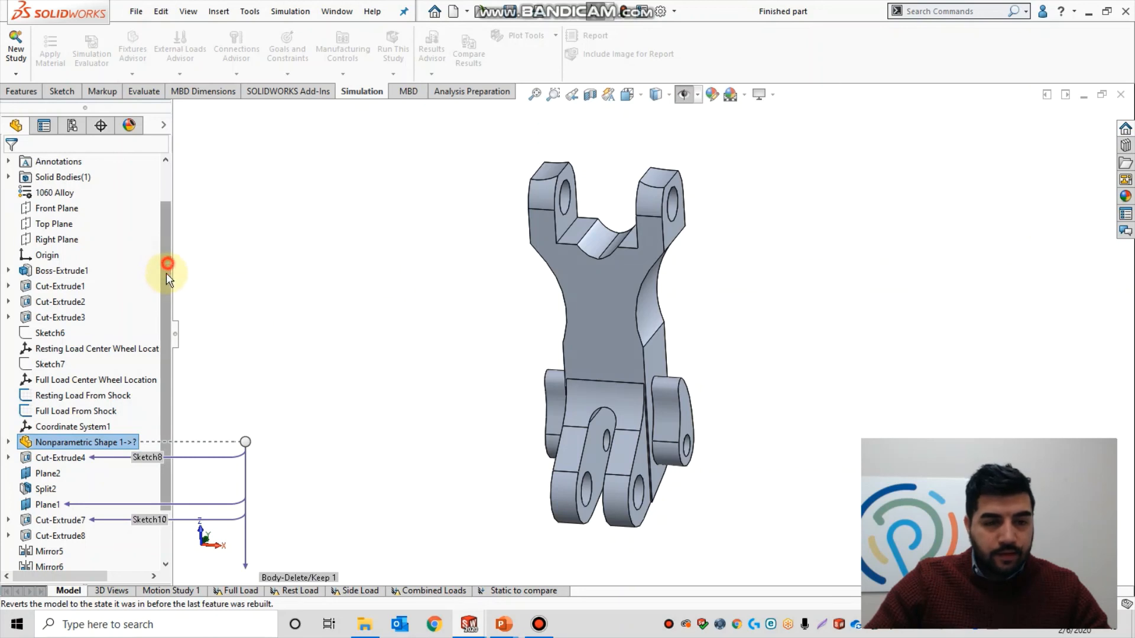
scroll(168, 268, "down", 2)
left_click_drag(135, 557, 152, 379)
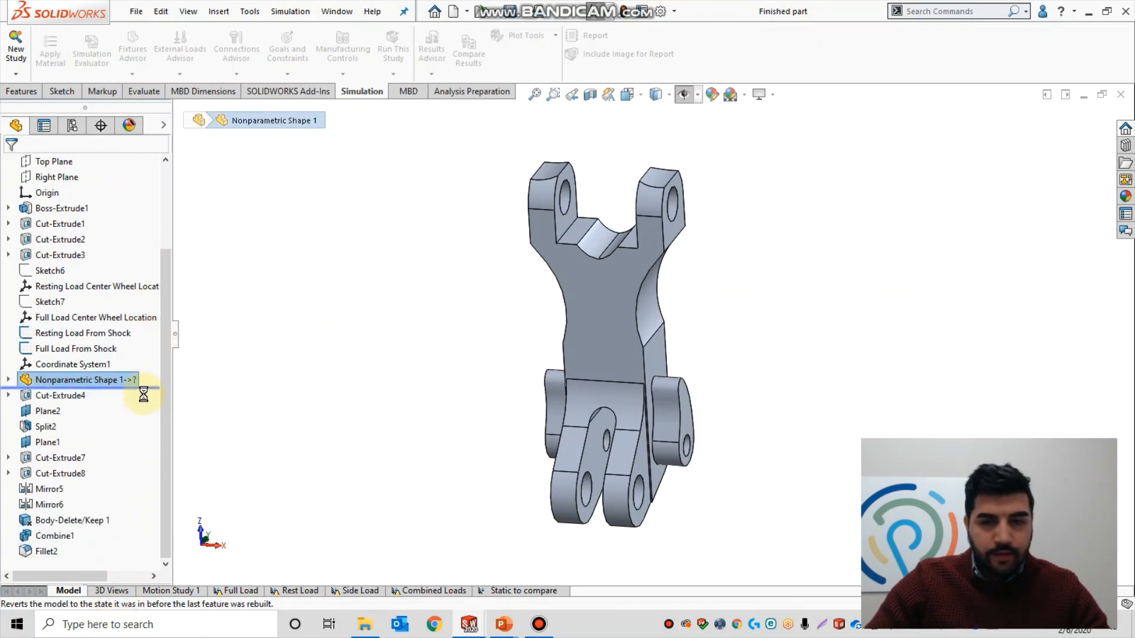
left_click(110, 381)
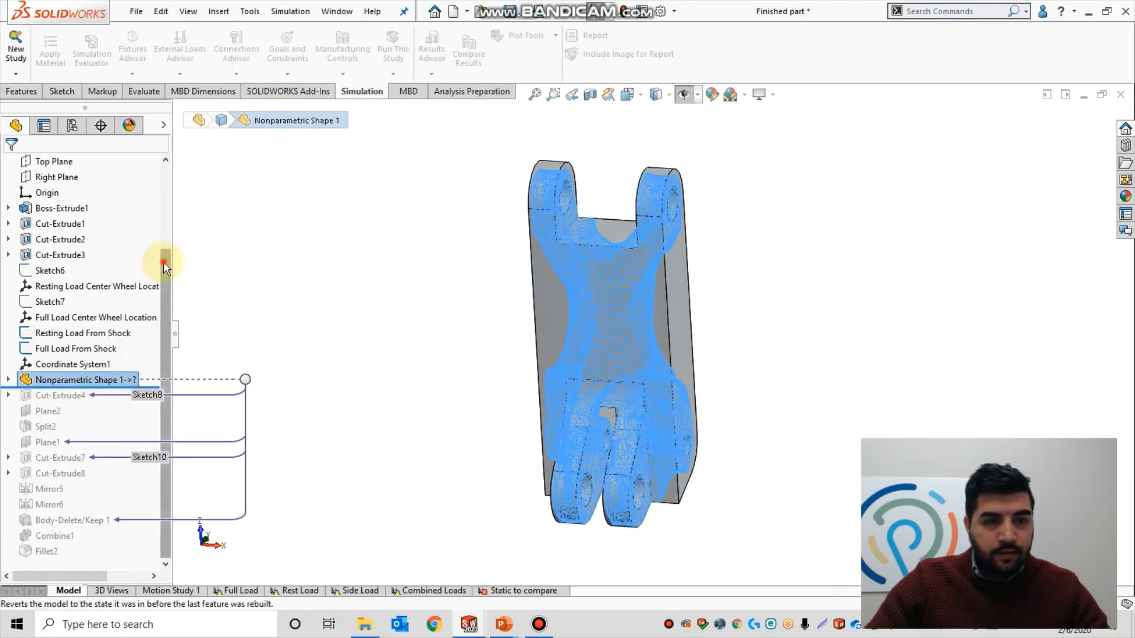
- Show the Nonparametric Shape 1 solid body and hide the Cut-Extrude3 body so only the imported mesh shape remains in view
left_click_drag(163, 267, 164, 185)
left_click(8, 224)
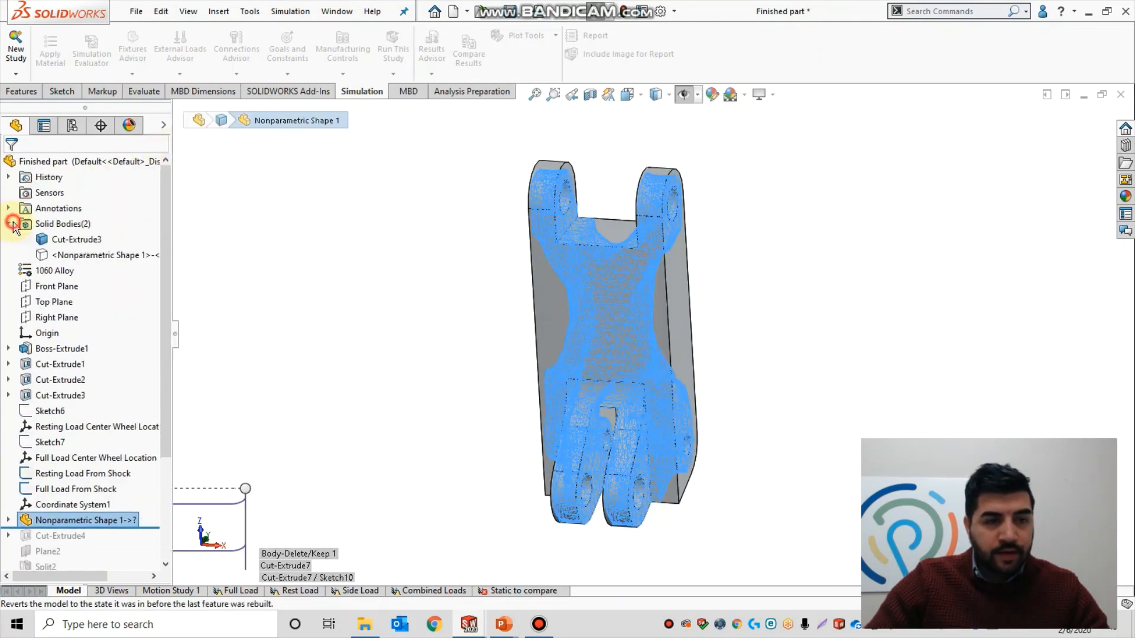
left_click(64, 243)
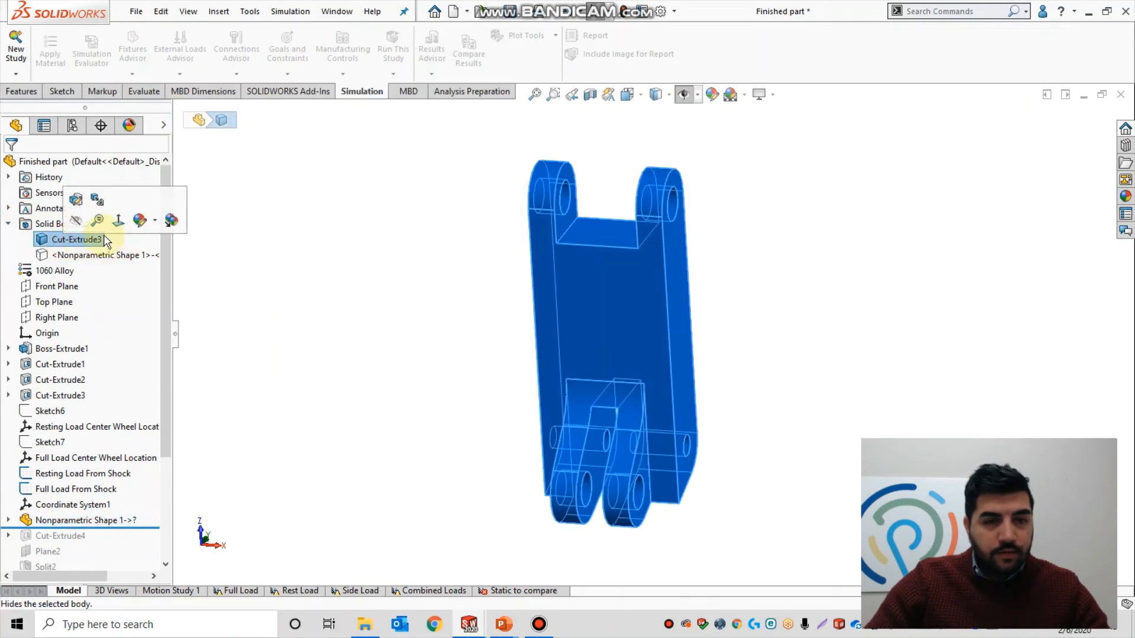
left_click(79, 254)
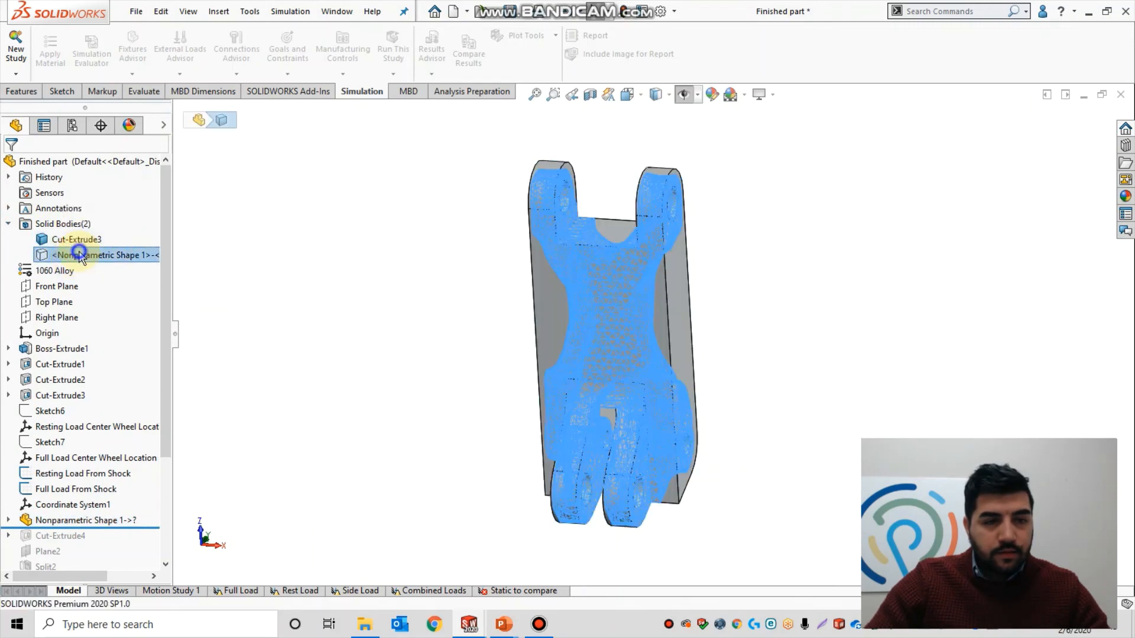
right_click(79, 254)
key("Escape")
right_click(80, 242)
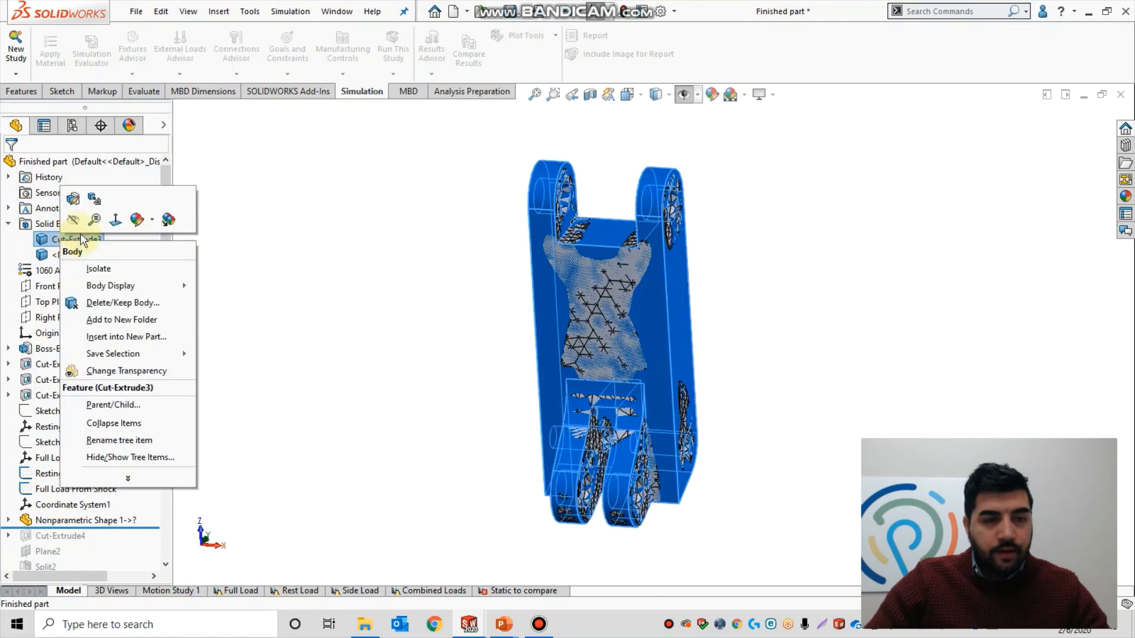
left_click(77, 220)
middle_click_drag(555, 507, 641, 354)
scroll(444, 399, "down", 3)
scroll(650, 382, "up", 3)
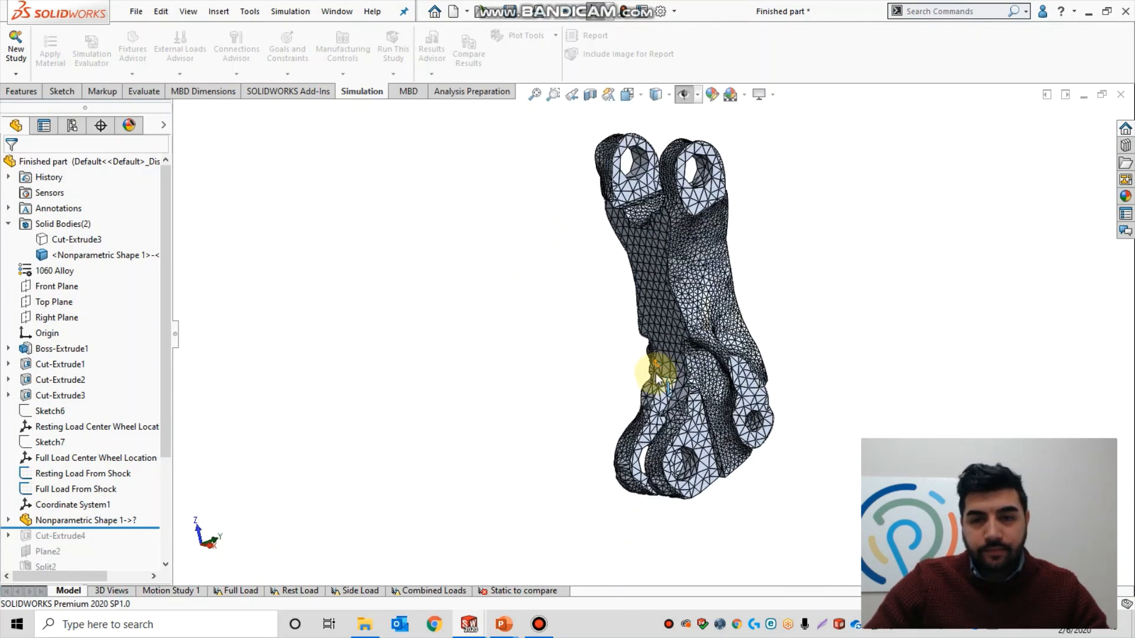
- Bring up the overview of open windows to switch from the part to the PowerPoint presentation
mouse_move(510, 635)
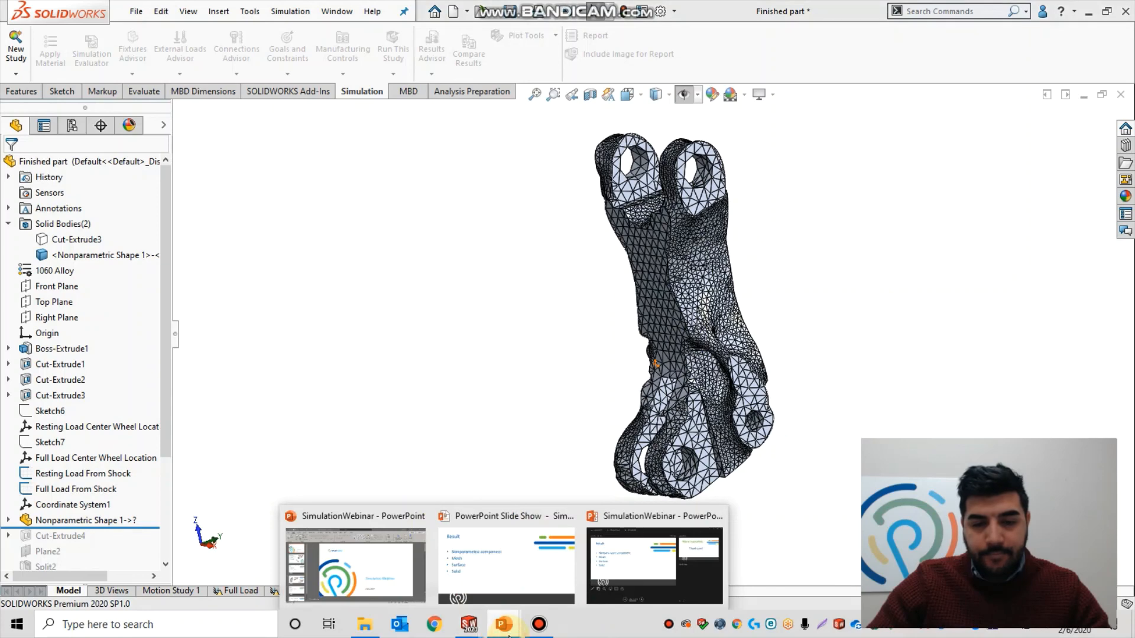
left_click(523, 312)
key("super+Tab")
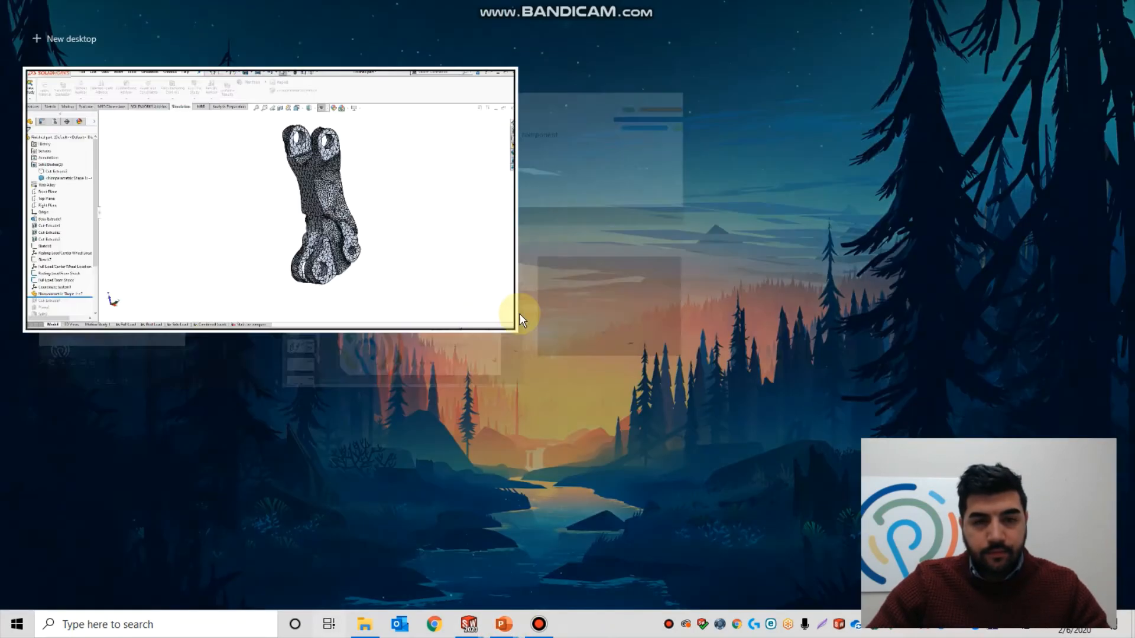